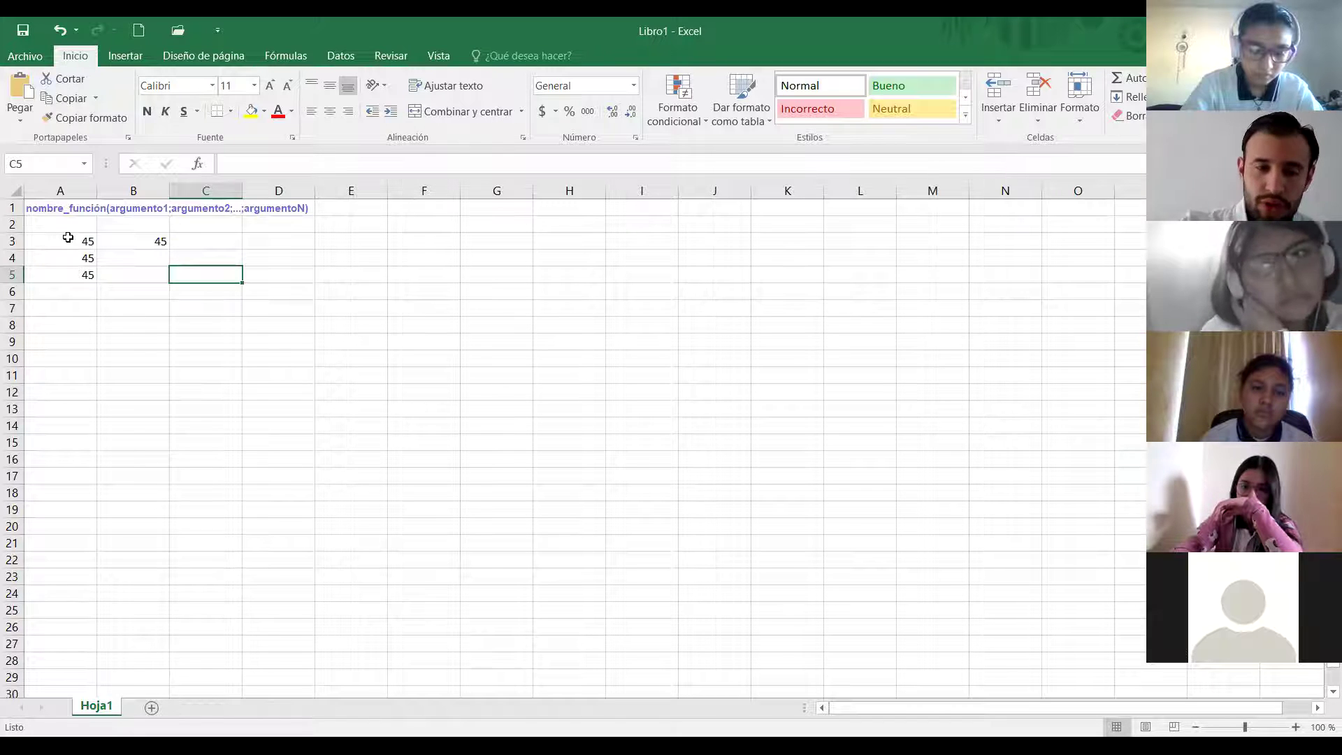
key("BackSpace")
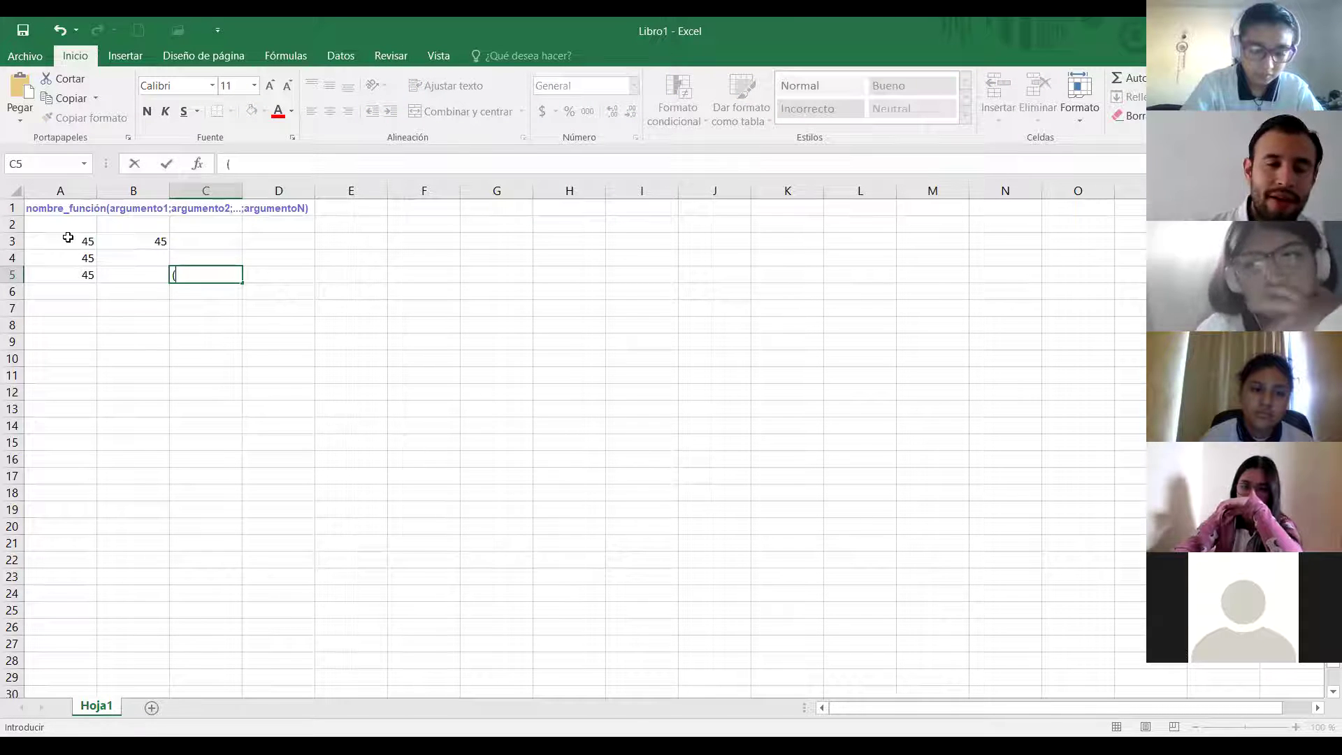
type("(")
key("Left")
key("Right")
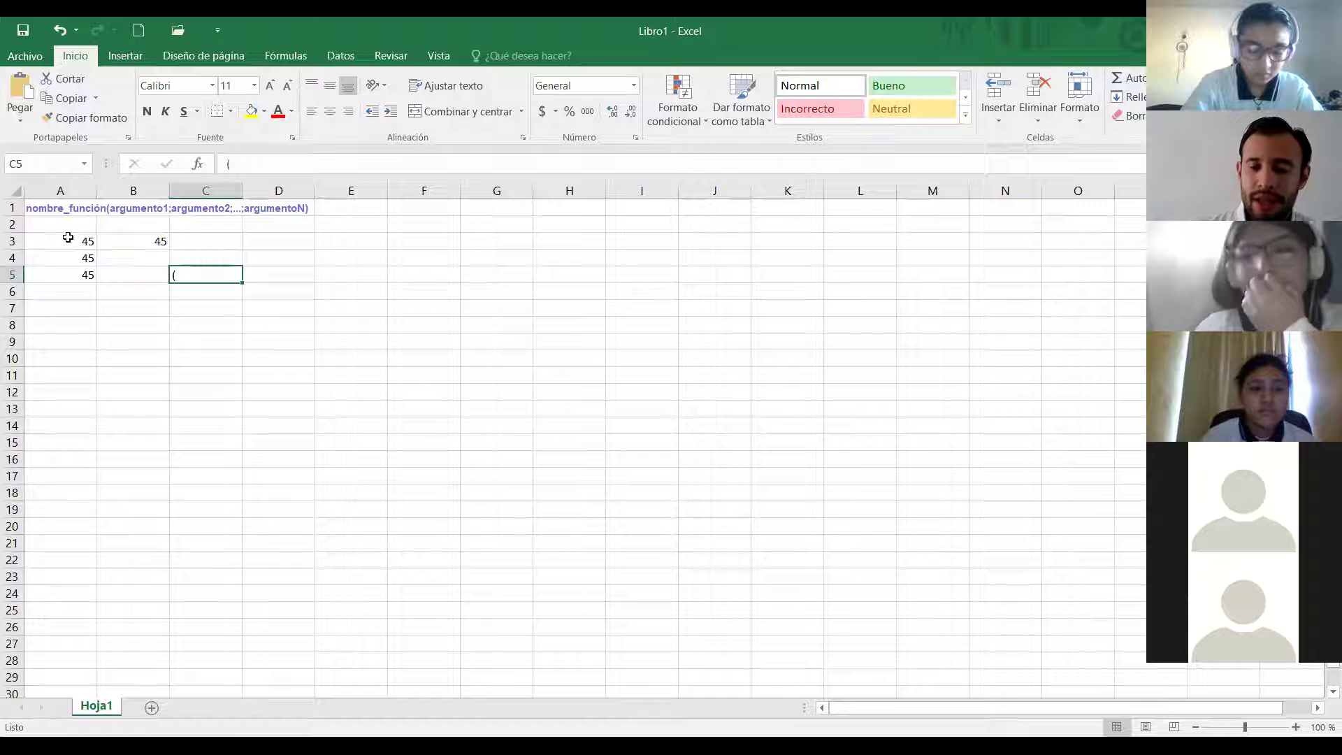
Enter a formula in cell C5 that adds the three cells individually: =A3+A4+A5.
type("=")
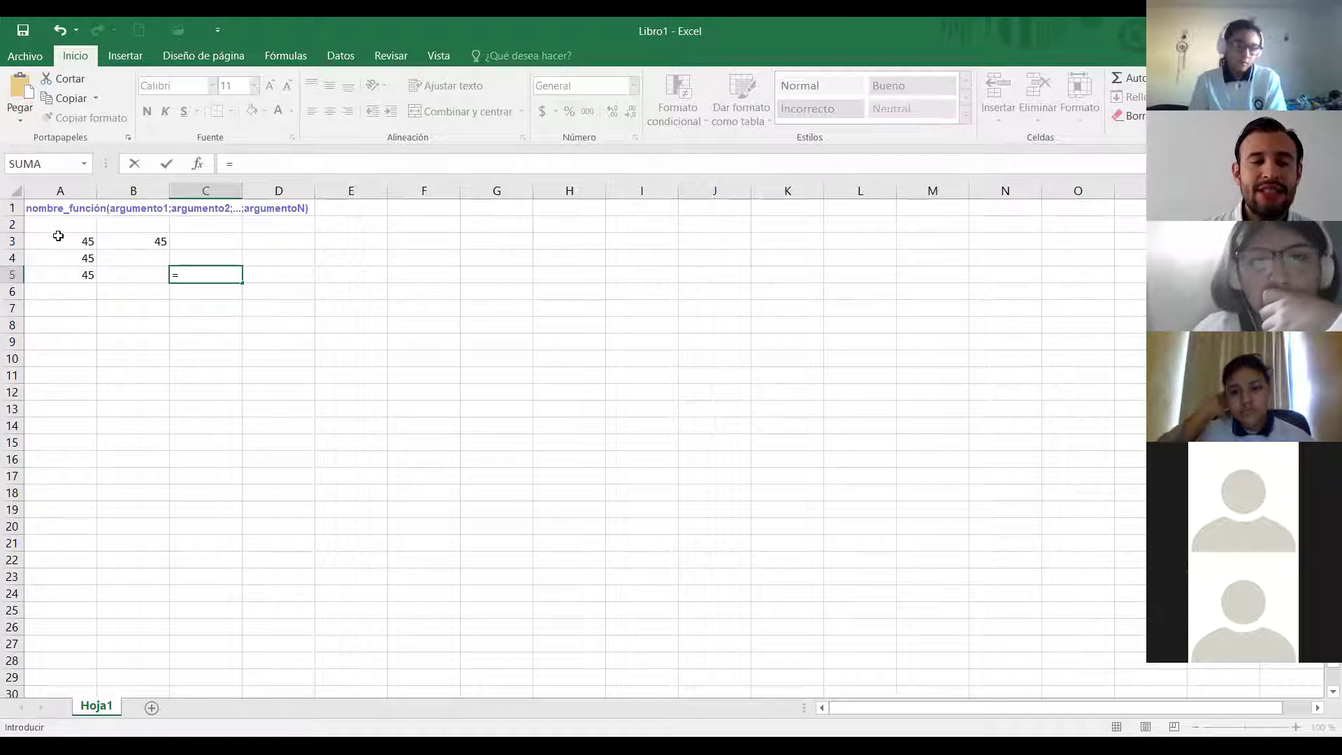
left_click(58, 236)
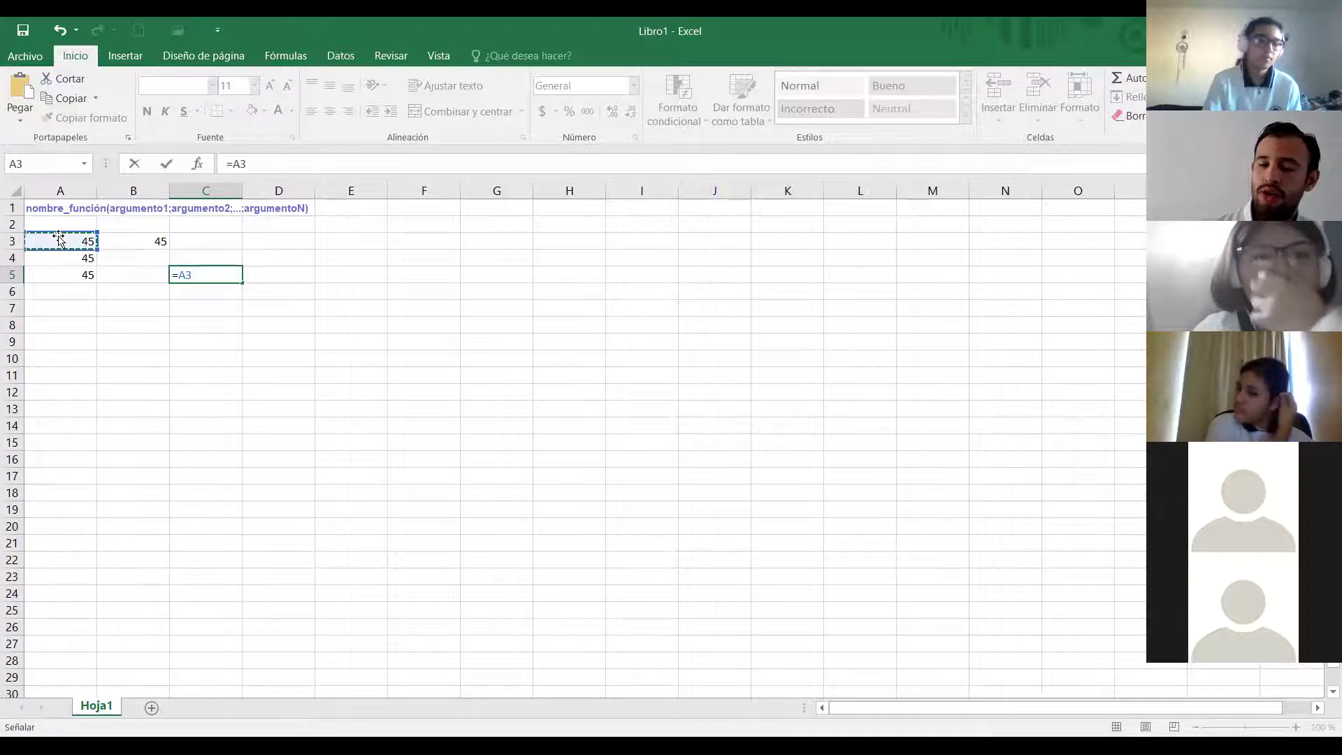
type("1")
key("BackSpace")
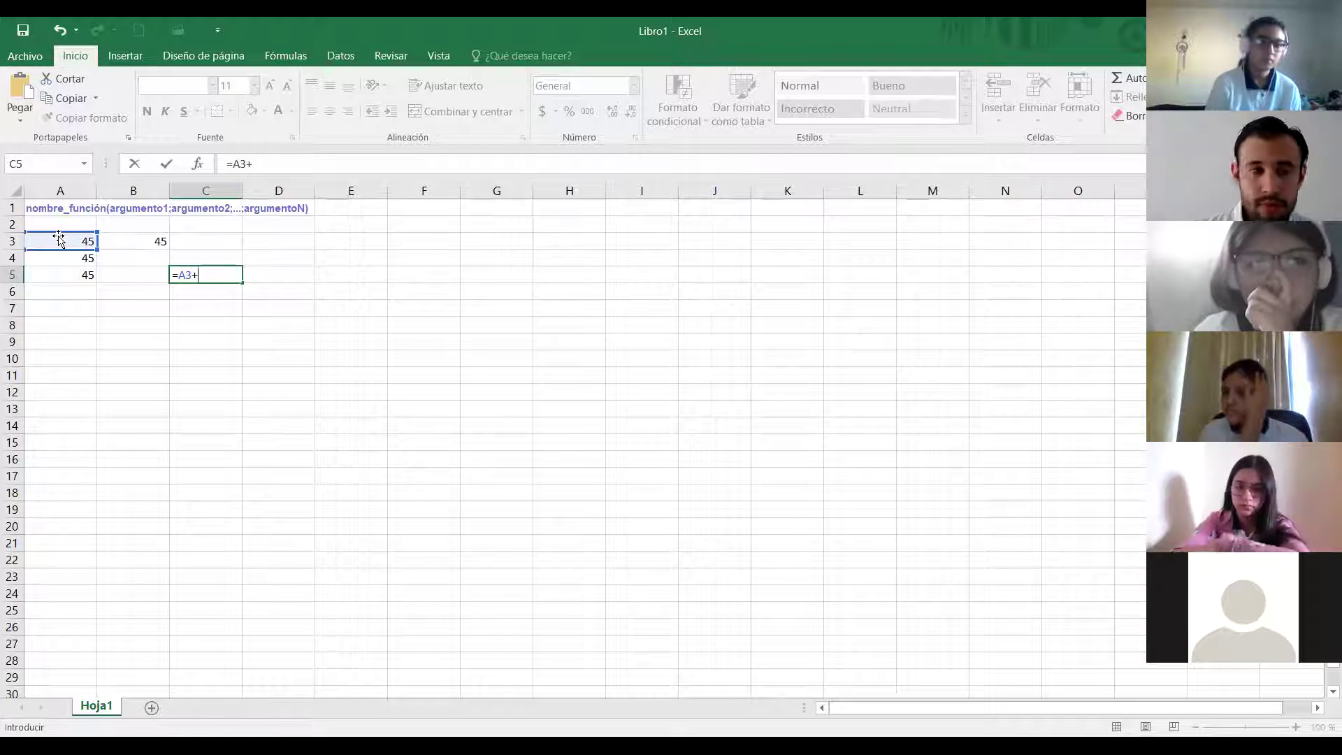
type("+")
left_click(65, 265)
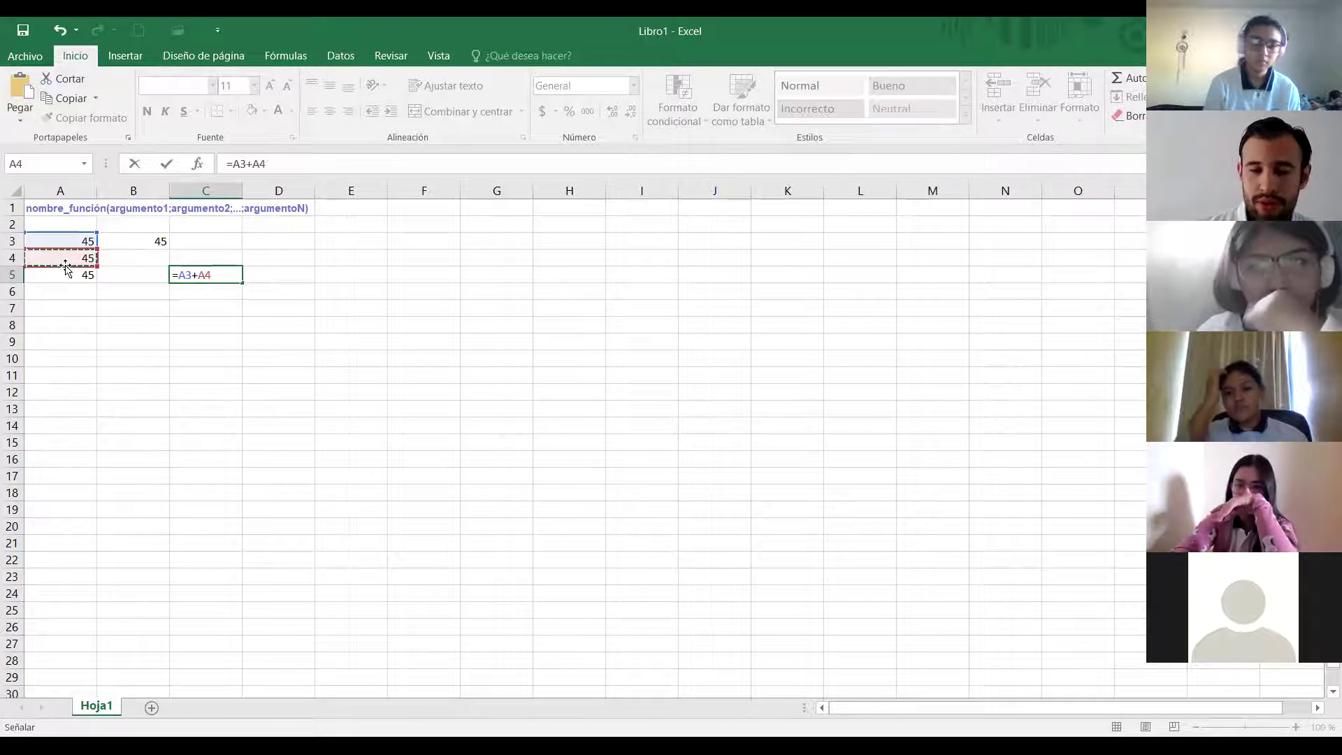
type("+")
left_click(71, 274)
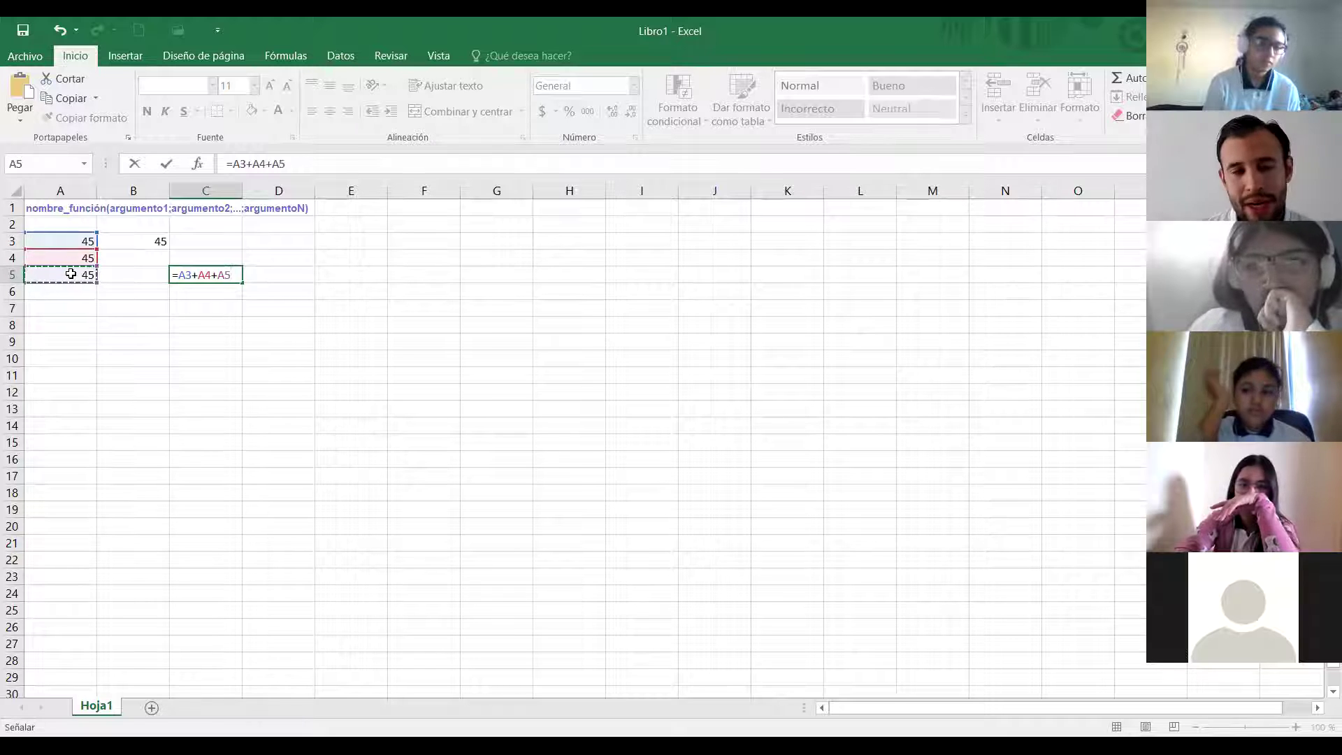
key("Return")
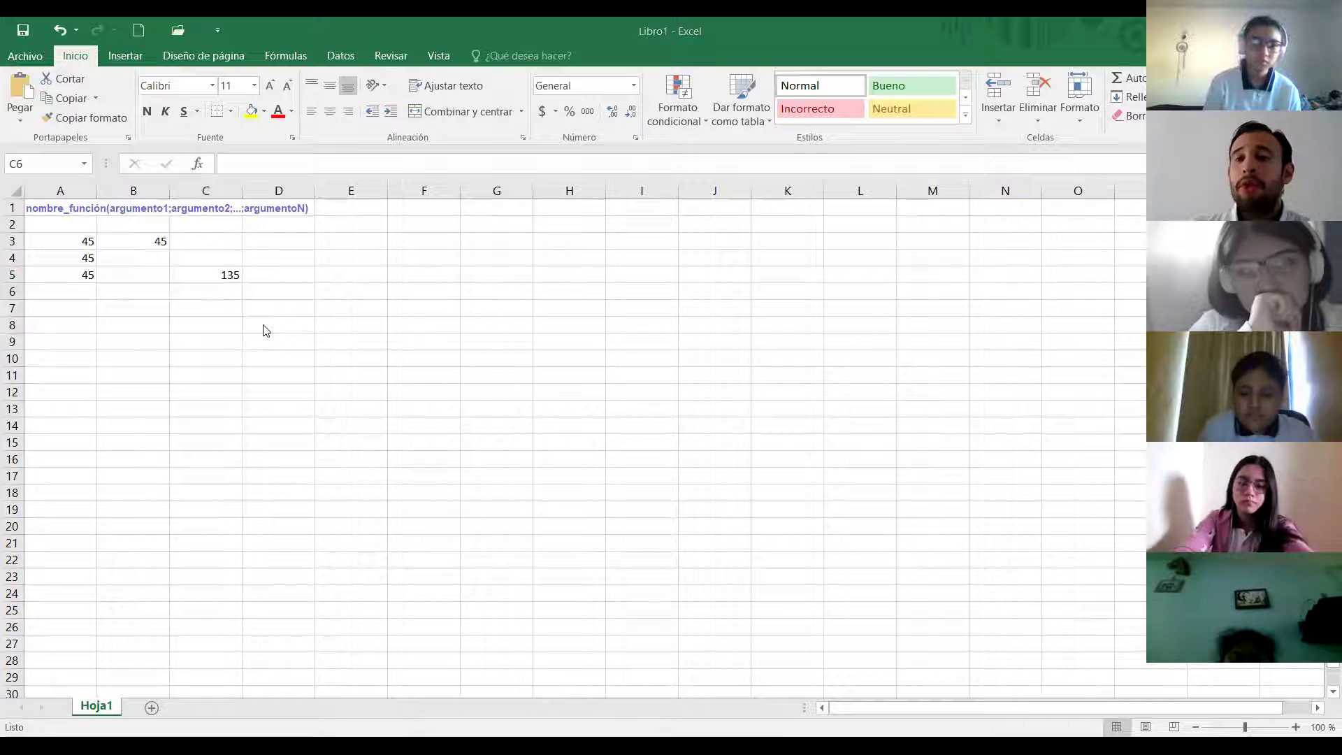
left_click(217, 274)
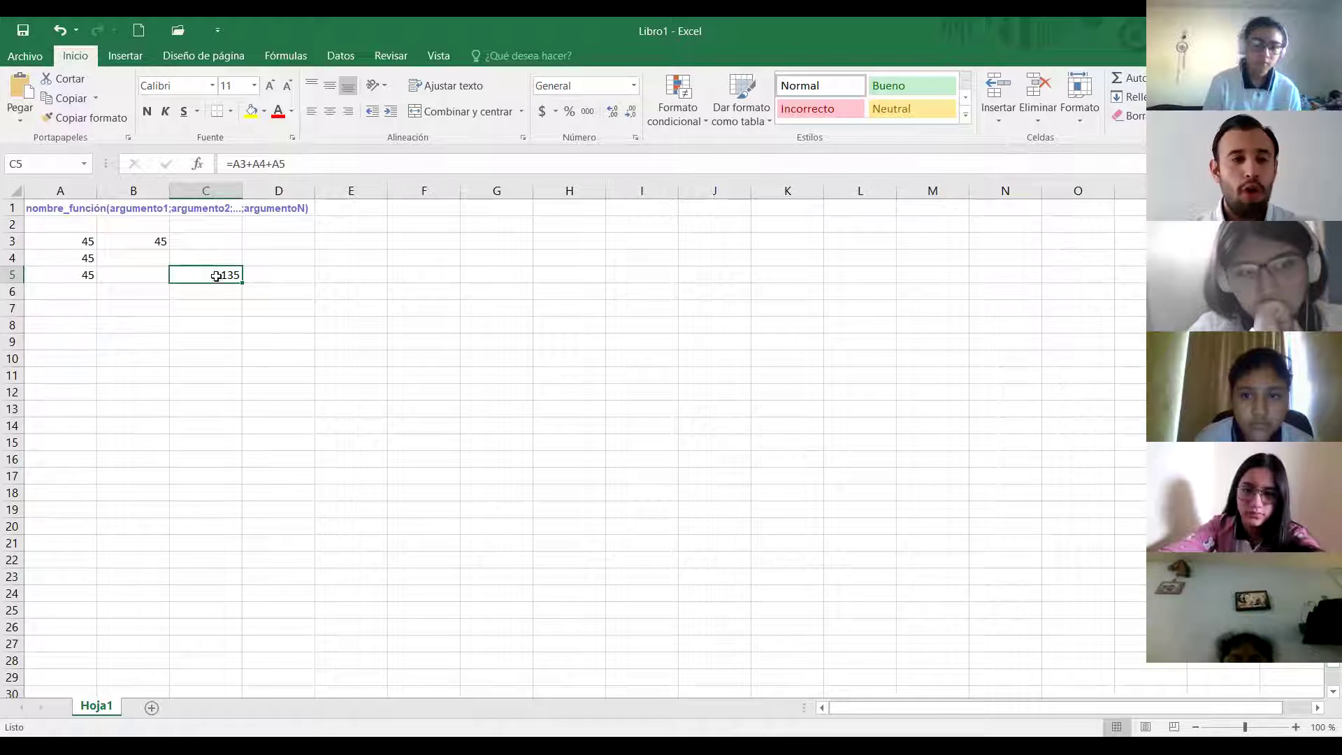
Enter =SUMA(A3:A5) in cell C6 using the suggested SUMA function, and compare its formula with the one in C5.
left_click(209, 299)
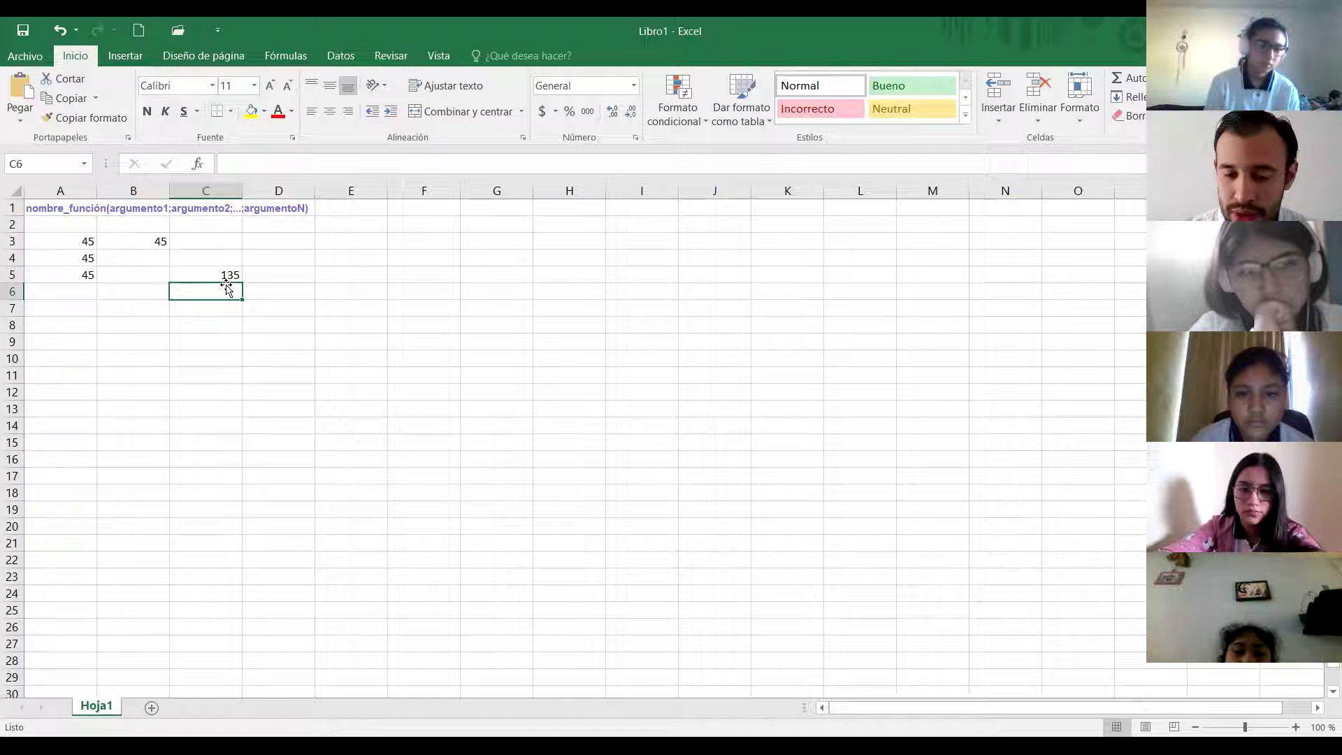
type("=")
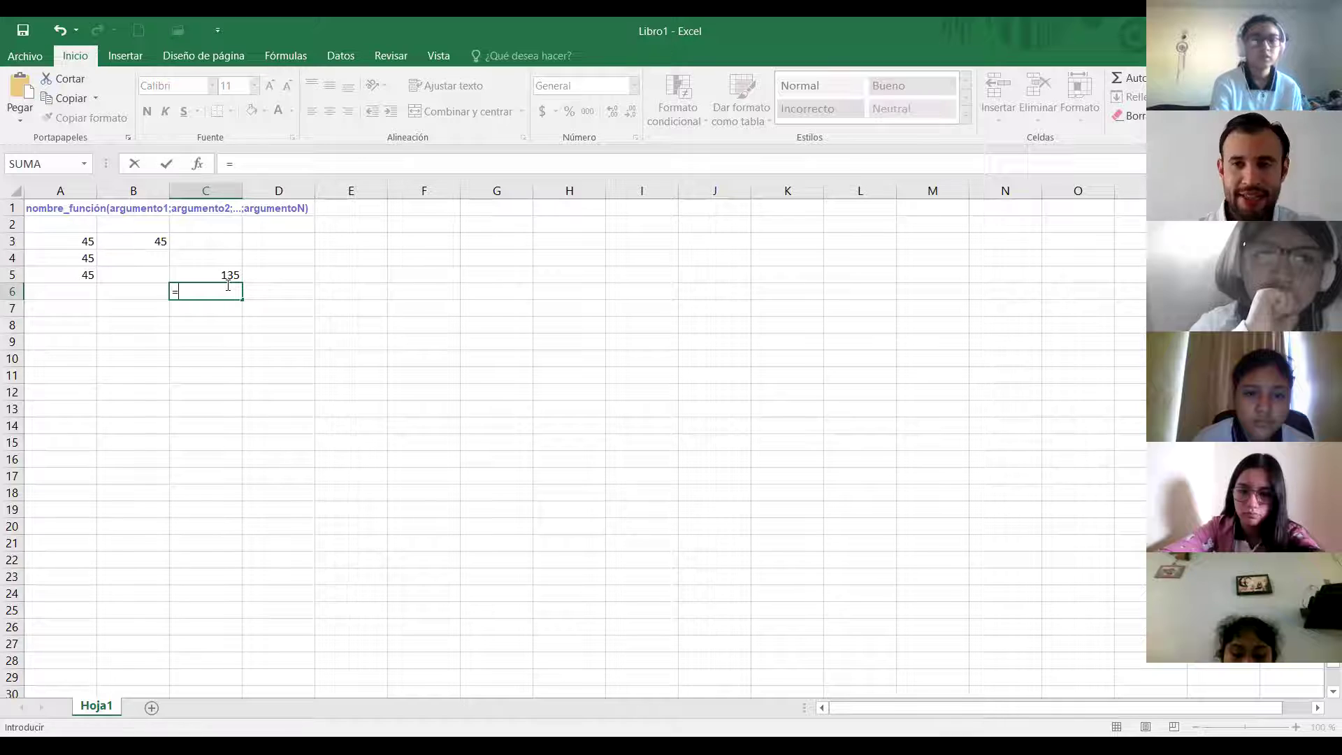
type("s")
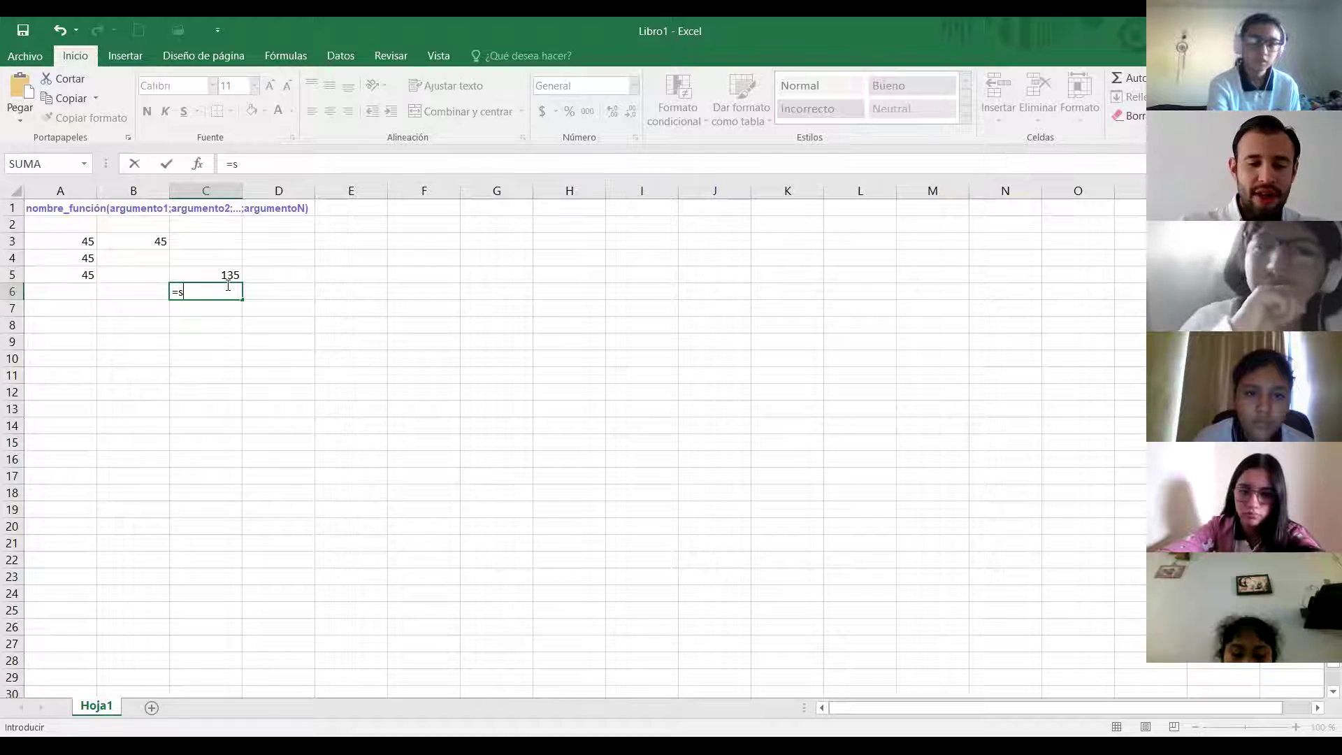
type("uma")
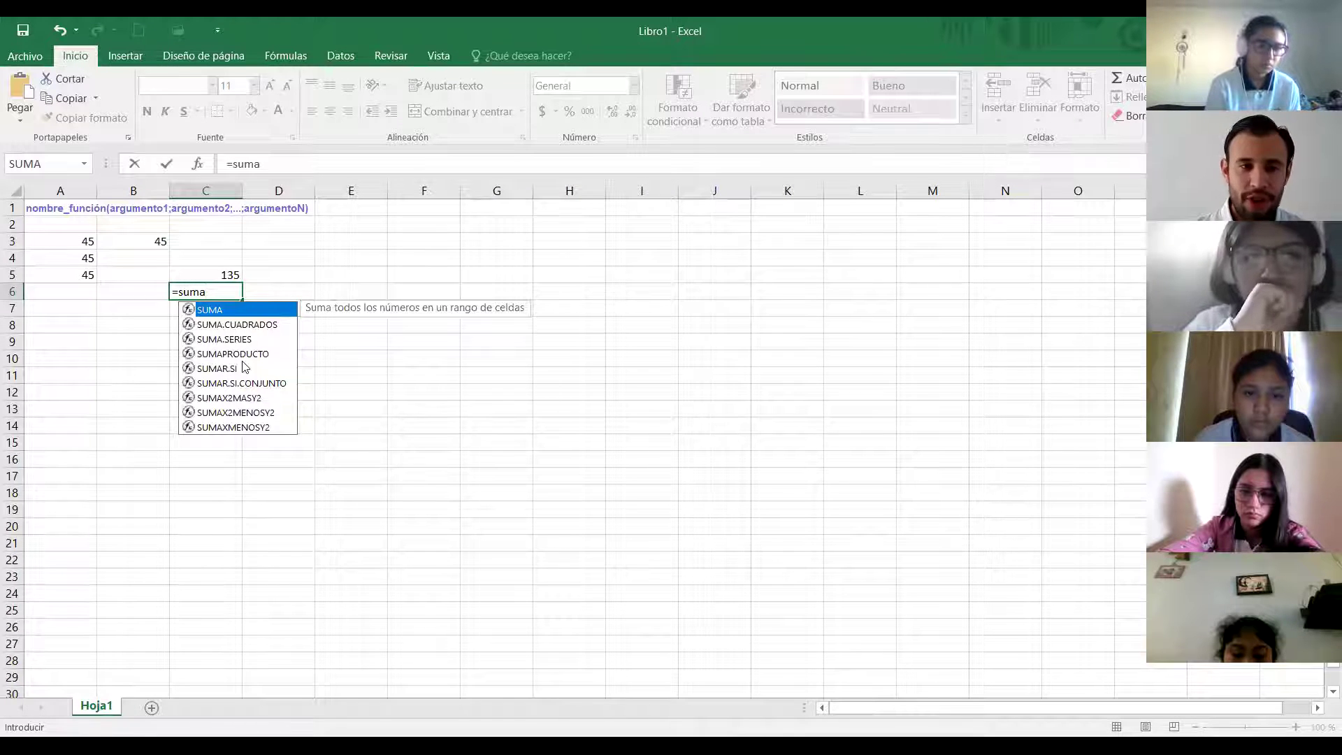
double_click(219, 316)
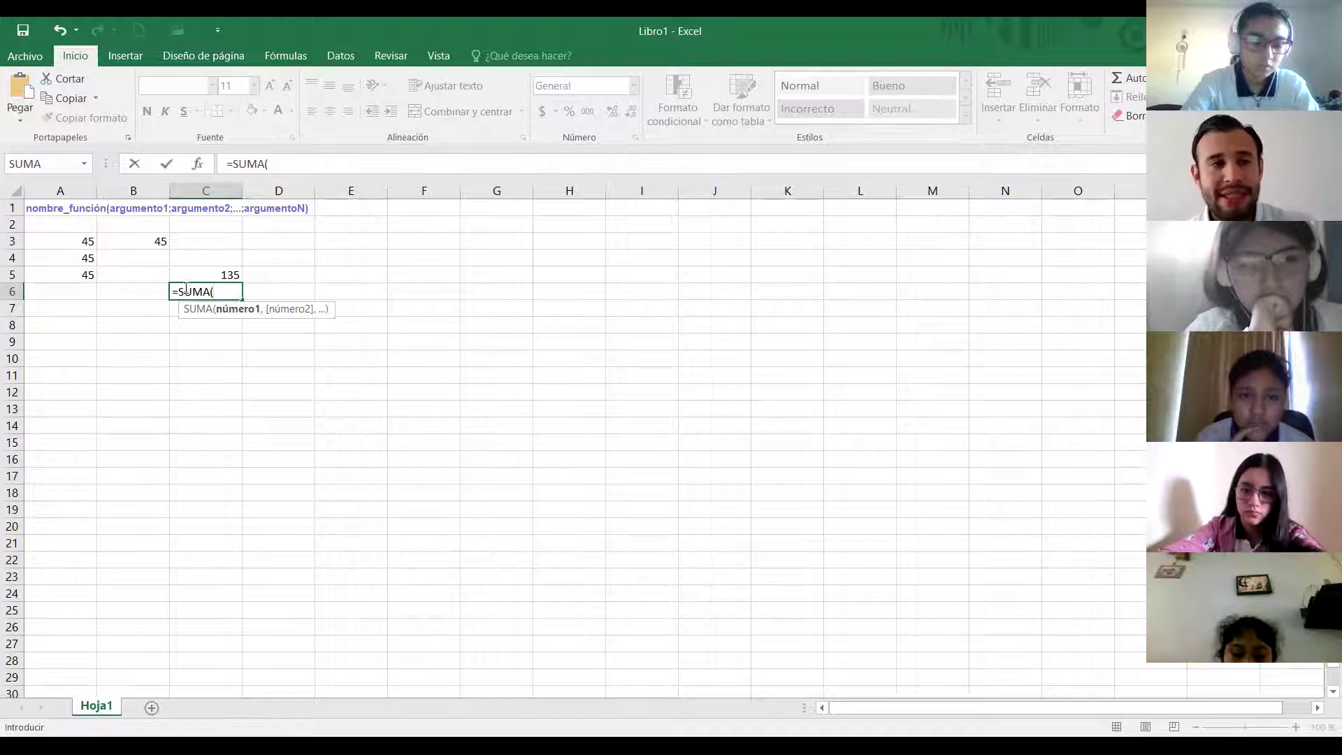
left_click(52, 241)
left_click_drag(53, 240, 60, 270)
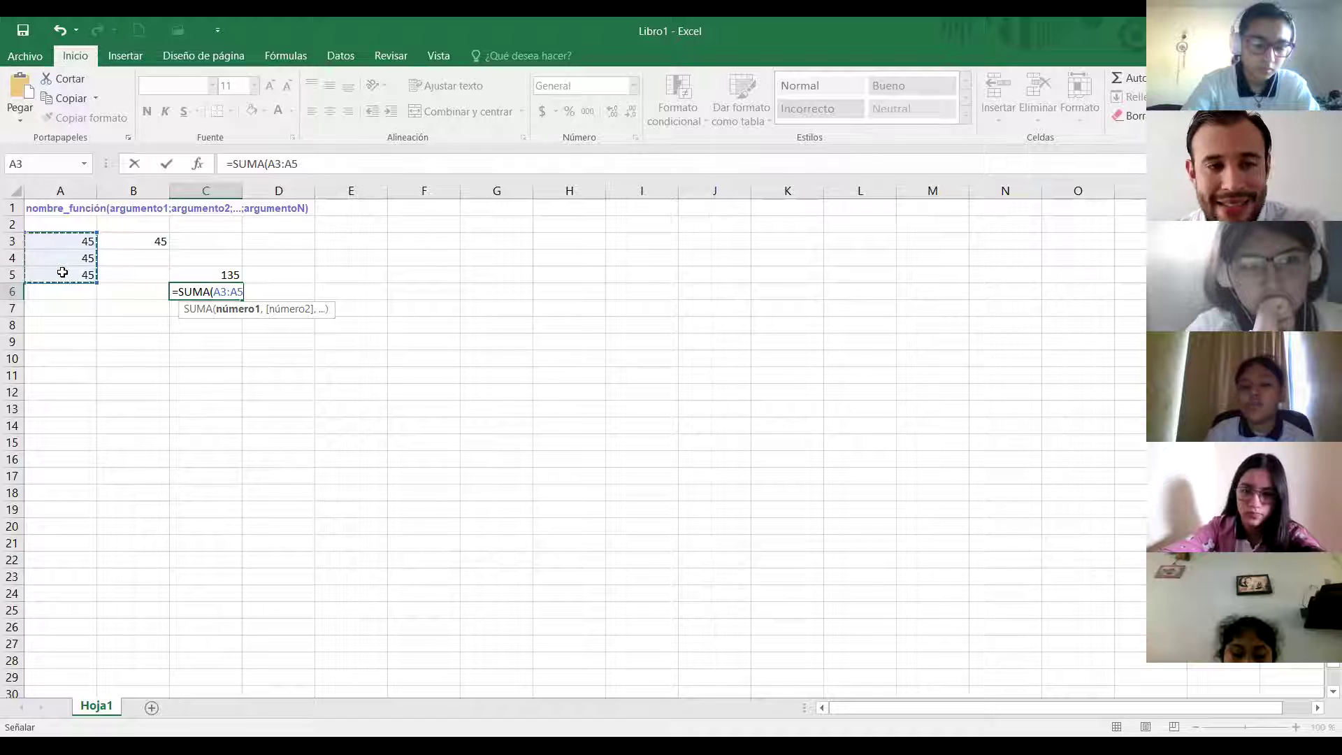
type(")")
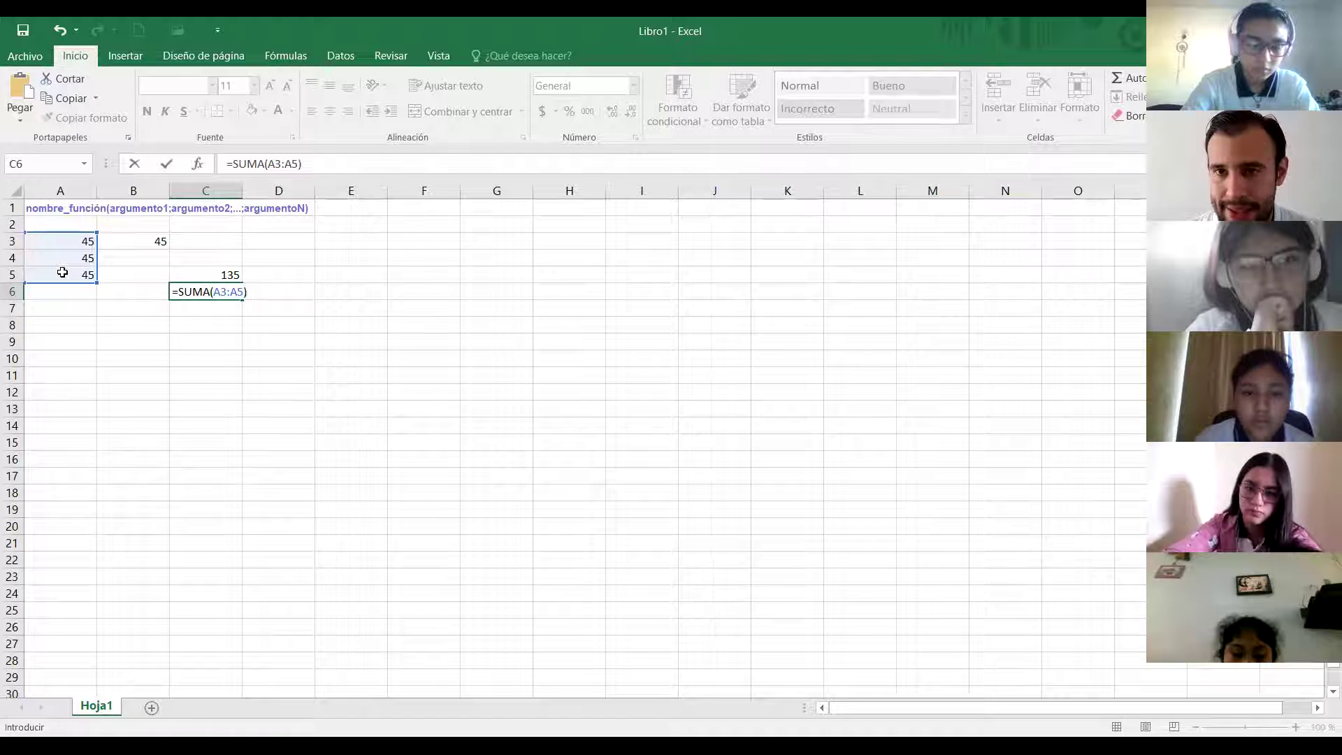
key("Return")
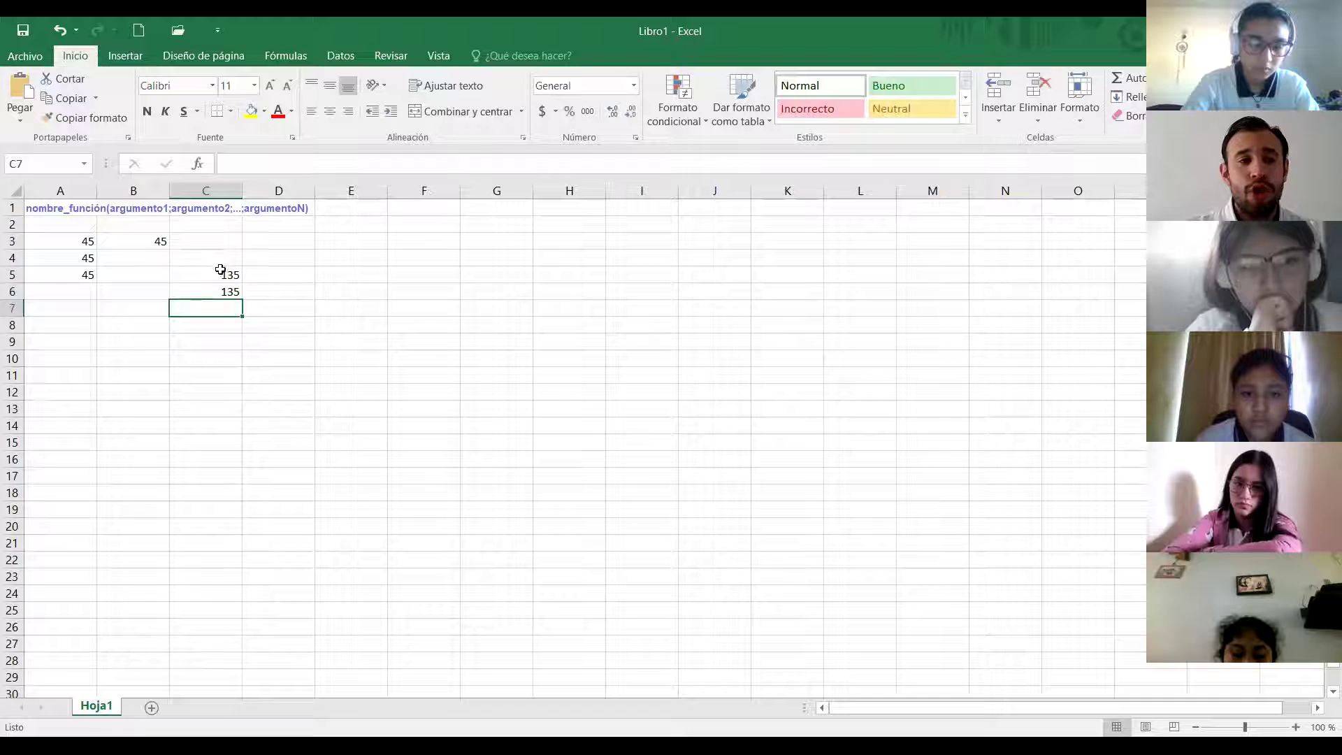
left_click(215, 291)
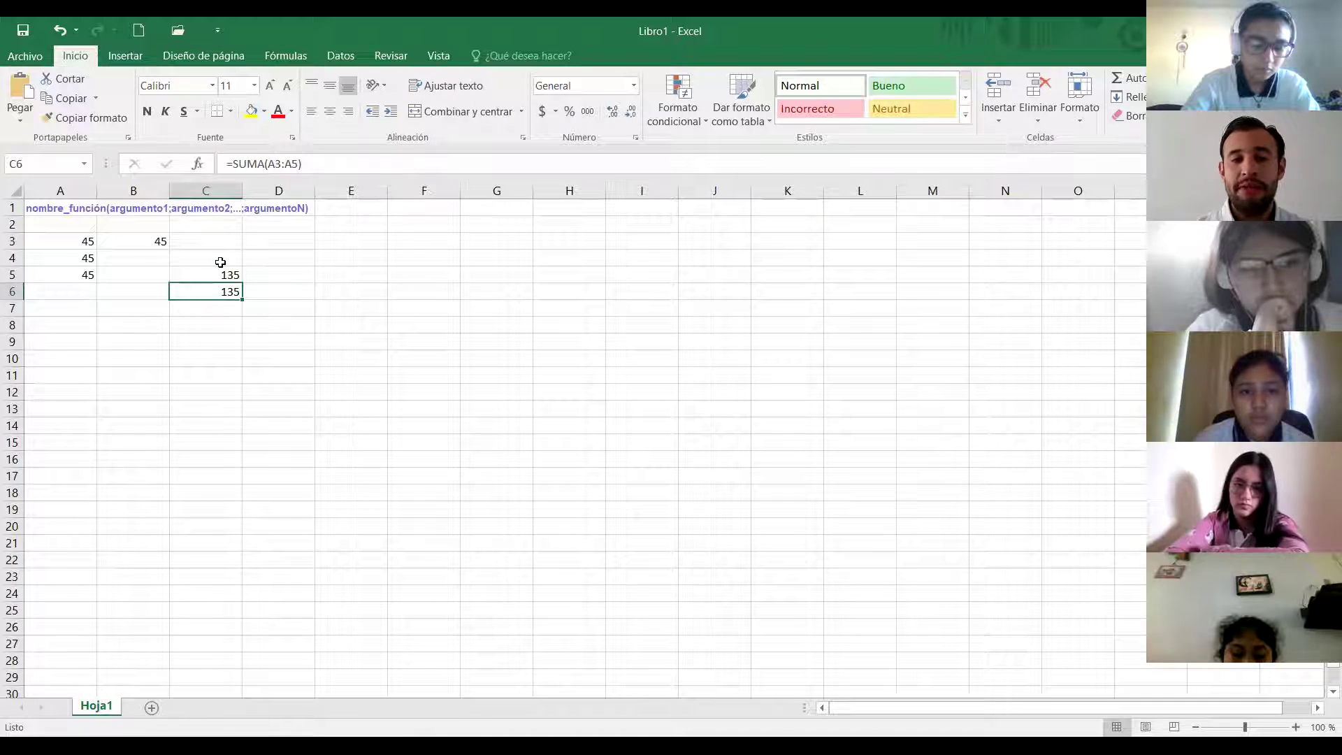
left_click(222, 273)
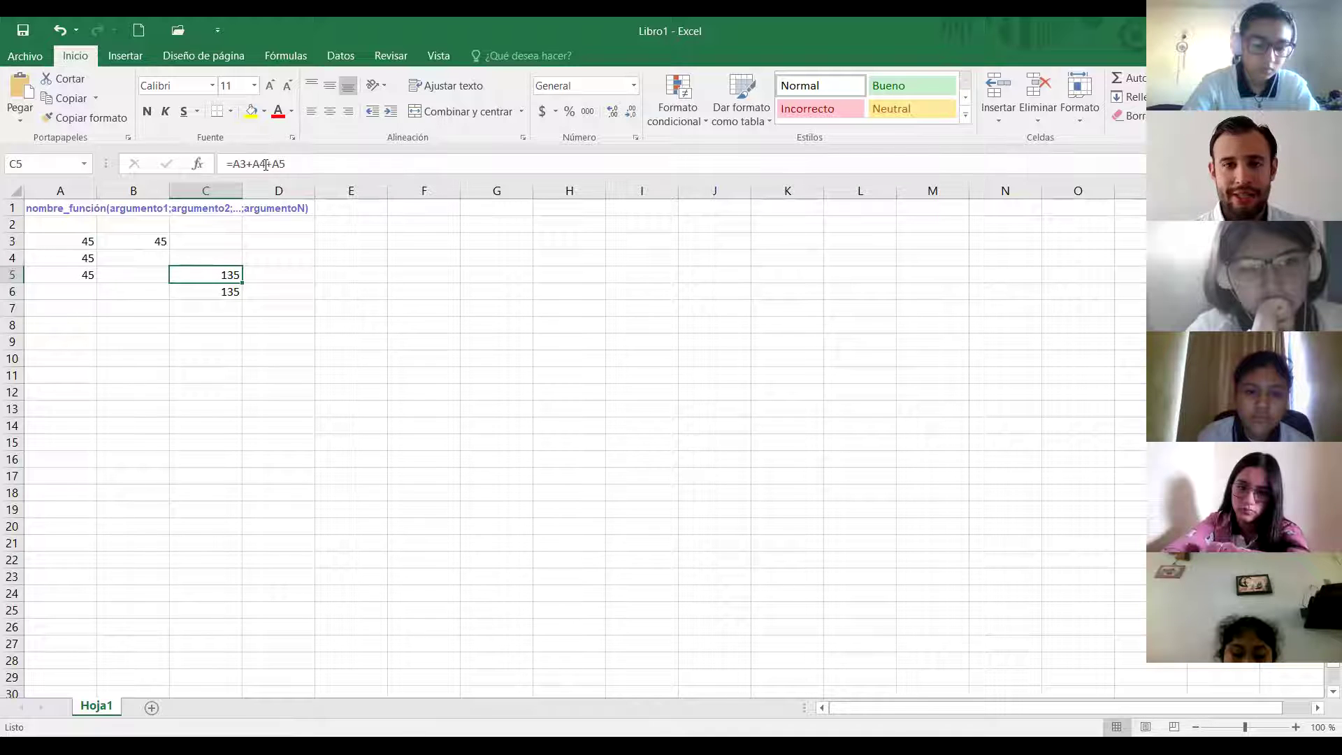
left_click(203, 297)
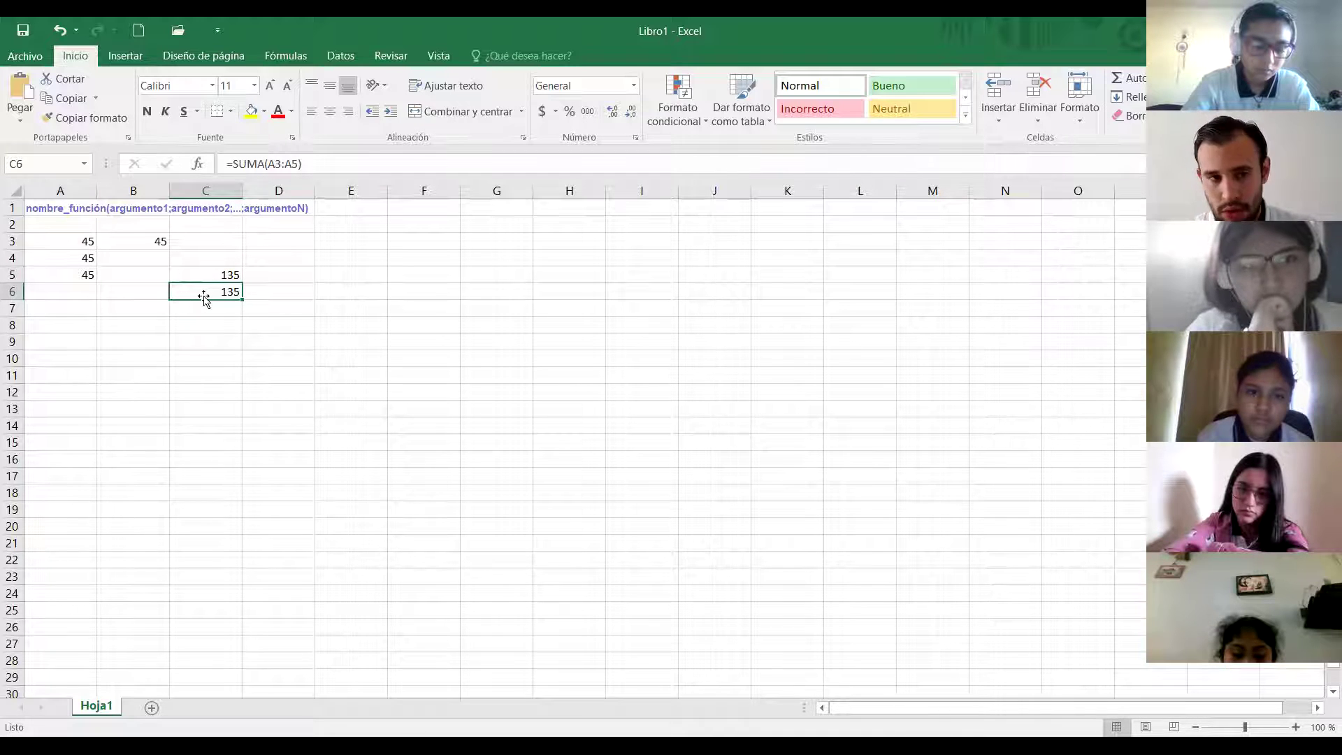
Start inserting a function in cell C7 and search the function library for "suma".
left_click(207, 308)
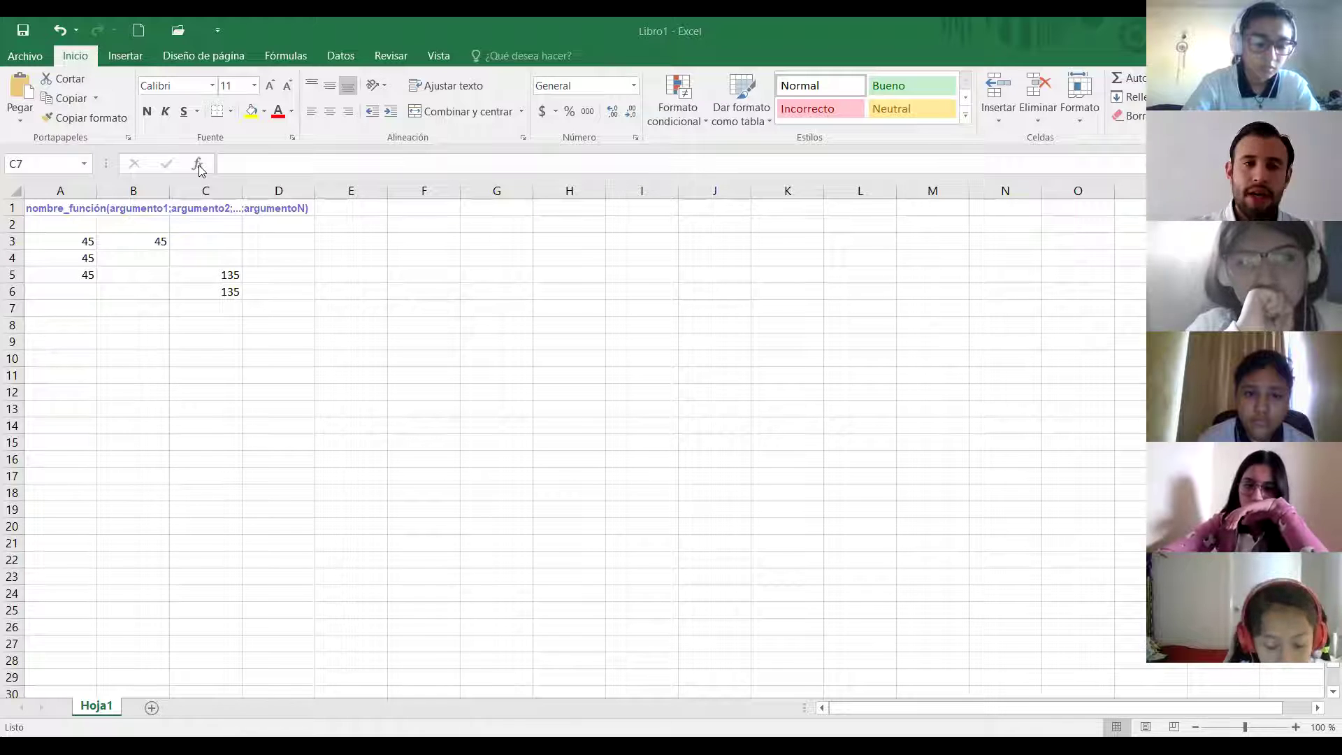
left_click(199, 165)
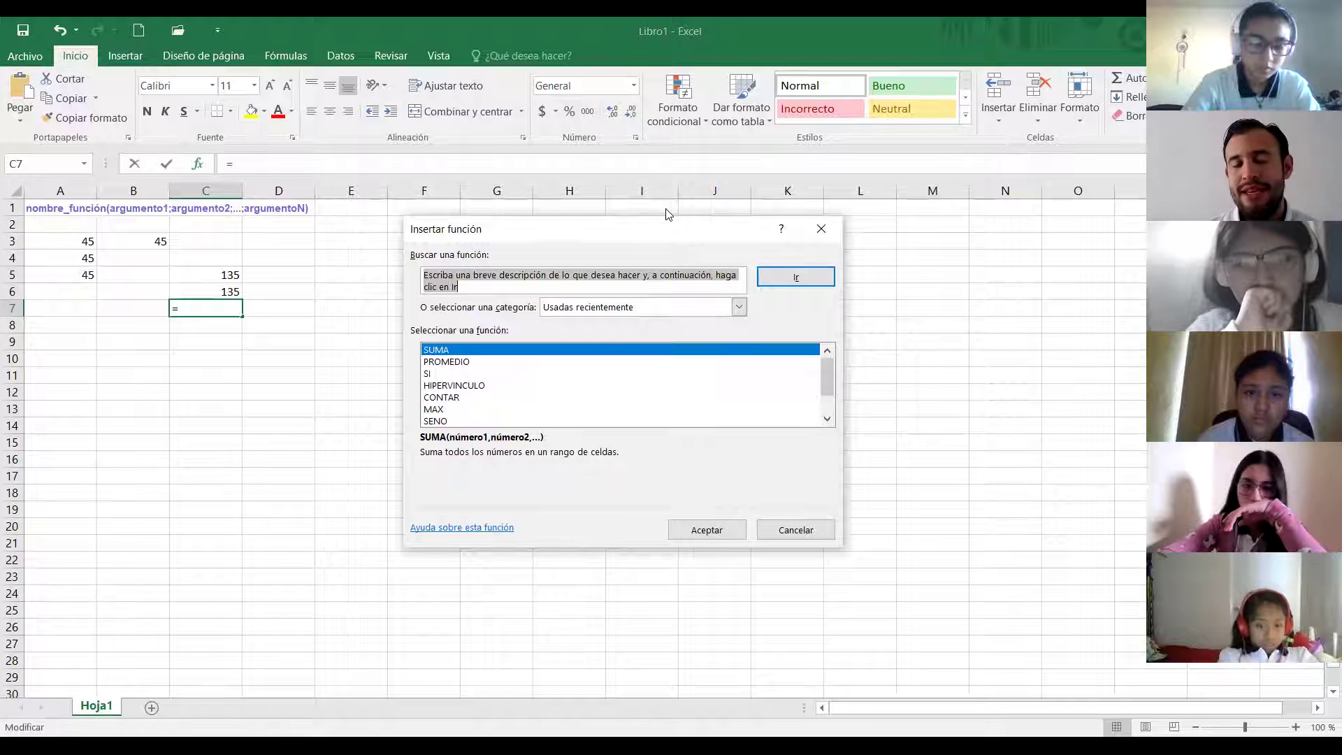
left_click_drag(615, 229, 583, 156)
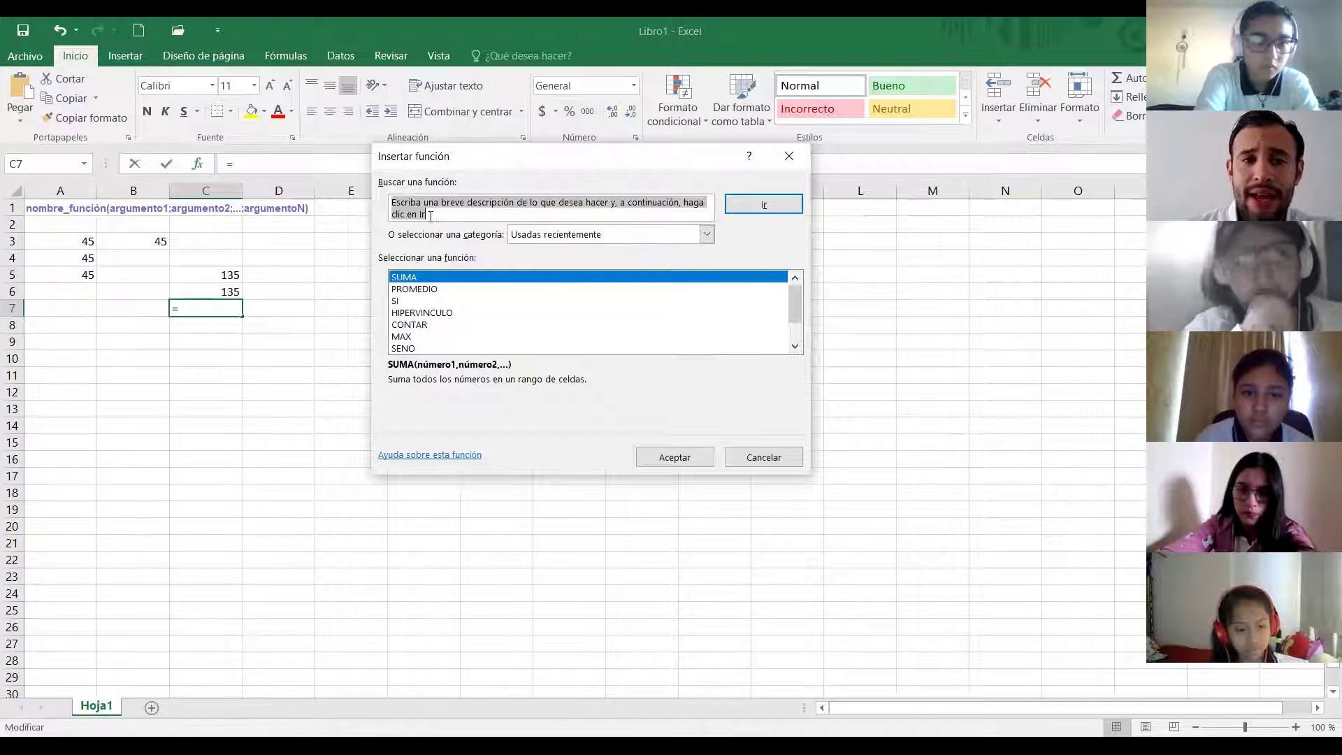
type("suma")
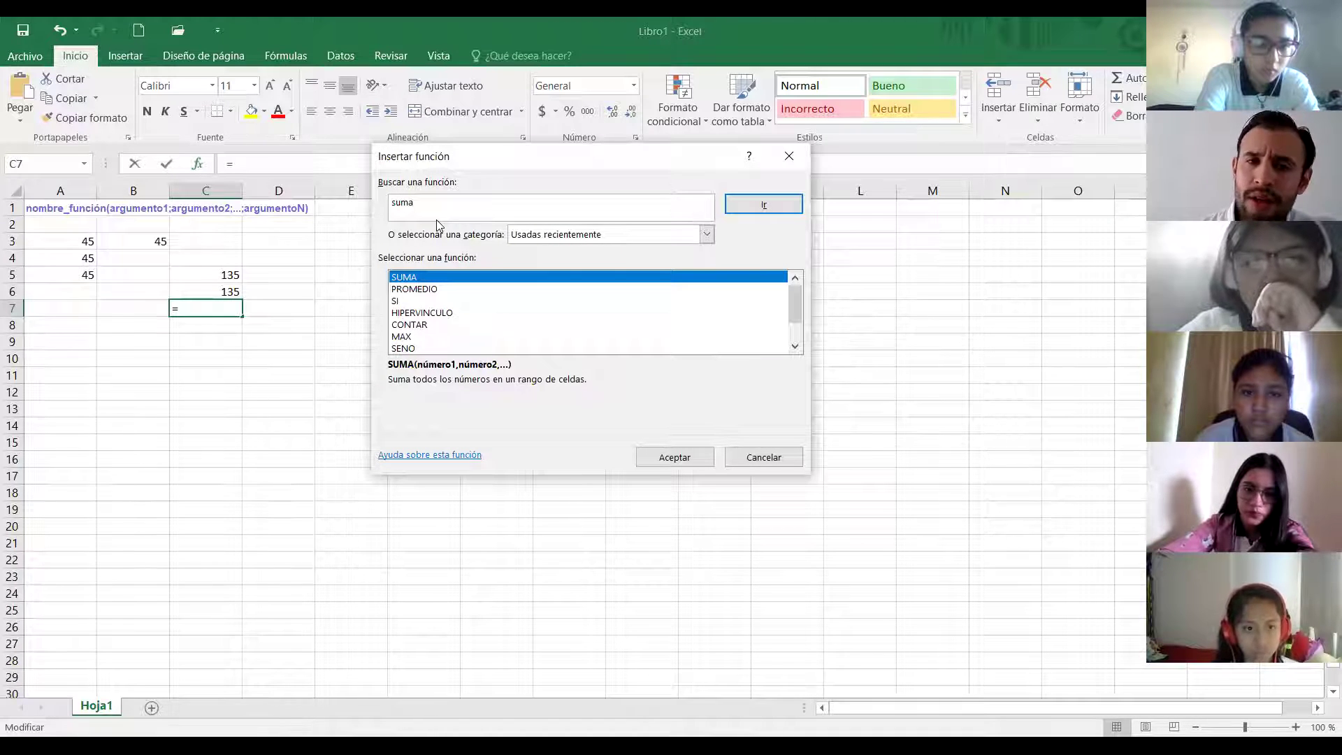
left_click(753, 205)
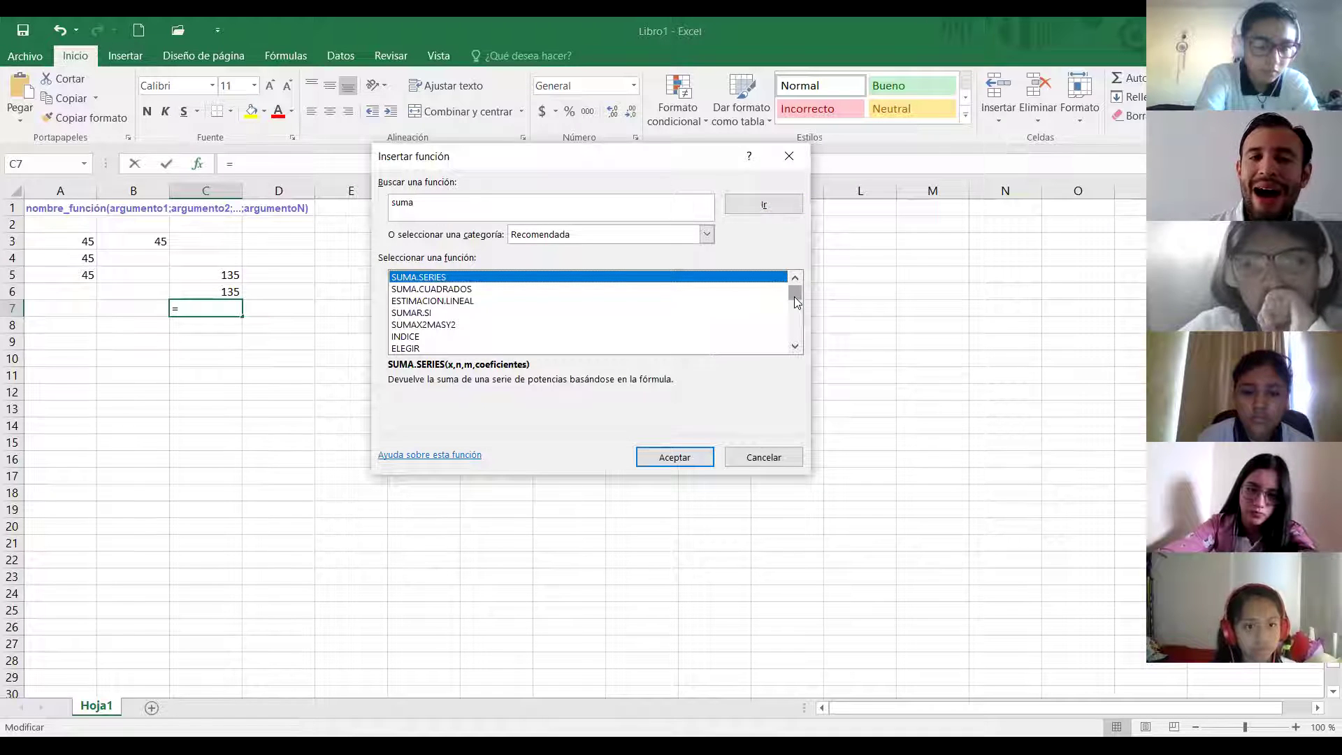
Look through the recommended functions for the plain SUMA function, and close the function search without inserting anything.
left_click(795, 347)
left_click(795, 347)
left_click(795, 346)
left_click(795, 347)
left_click(795, 346)
left_click(795, 347)
left_click(795, 347)
left_click(795, 347)
left_click(795, 347)
left_click(795, 346)
left_click(795, 347)
left_click(794, 347)
left_click(795, 346)
left_click(795, 347)
left_click(795, 346)
left_click(795, 347)
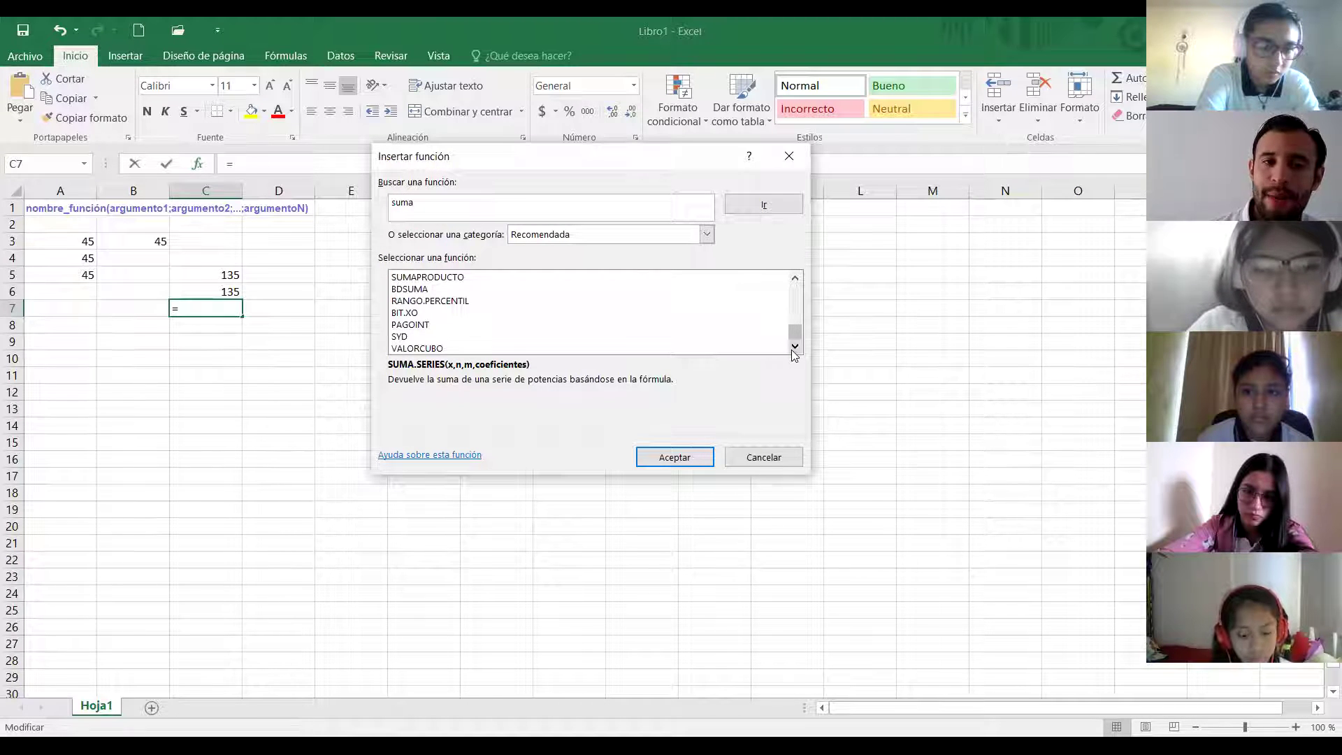
left_click(795, 279)
left_click(795, 278)
left_click(795, 278)
left_click(794, 278)
left_click(795, 278)
left_click(795, 278)
left_click(795, 278)
left_click(795, 278)
left_click(795, 278)
left_click(795, 278)
left_click(795, 278)
left_click(795, 278)
left_click(795, 279)
left_click(795, 278)
left_click(795, 278)
left_click(795, 278)
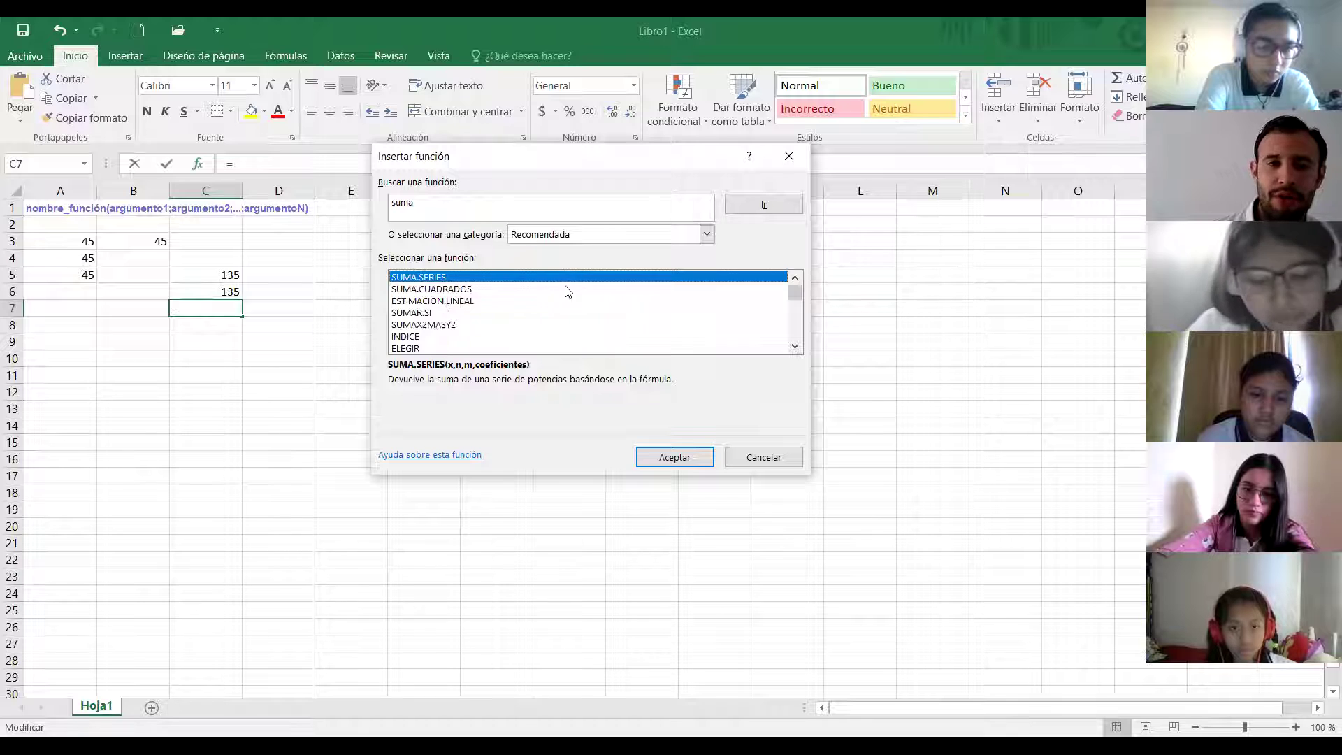
double_click(794, 346)
double_click(793, 347)
left_click(794, 348)
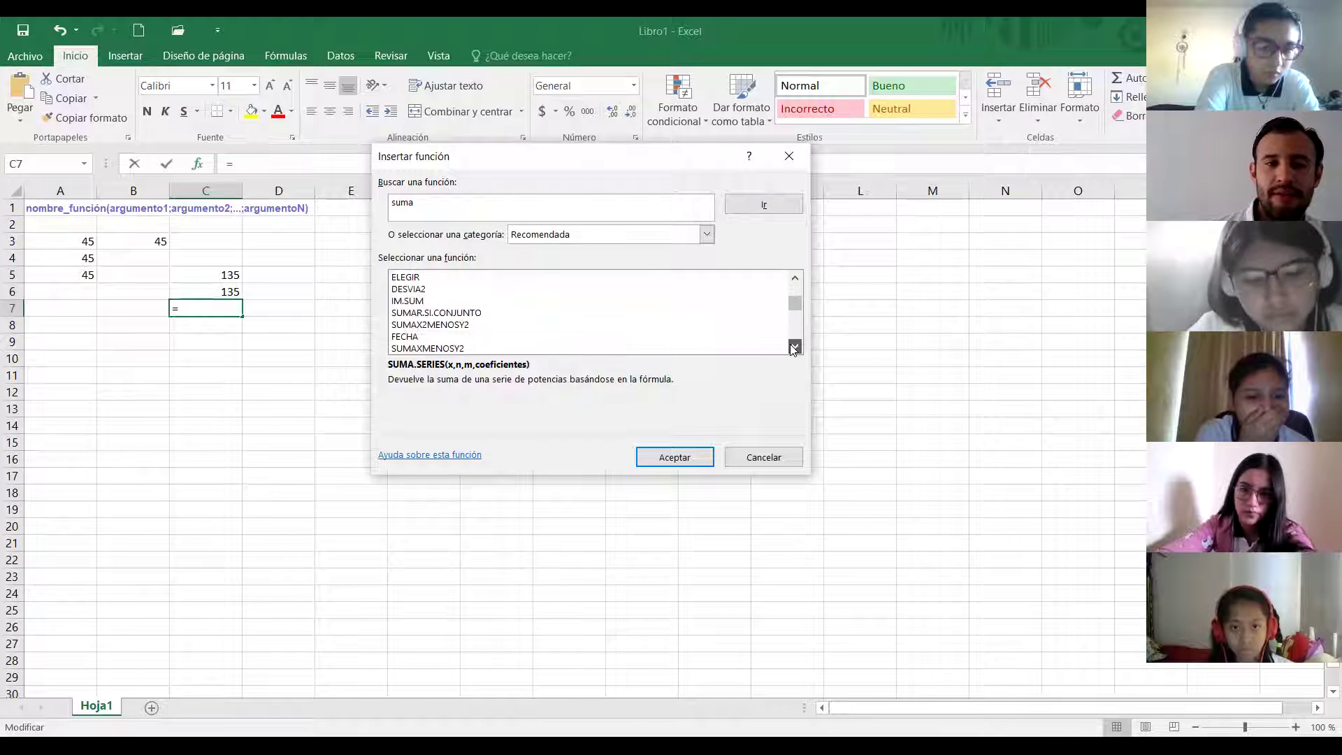
double_click(794, 346)
double_click(794, 346)
double_click(794, 347)
double_click(794, 347)
left_click(794, 348)
left_click(794, 348)
left_click(794, 348)
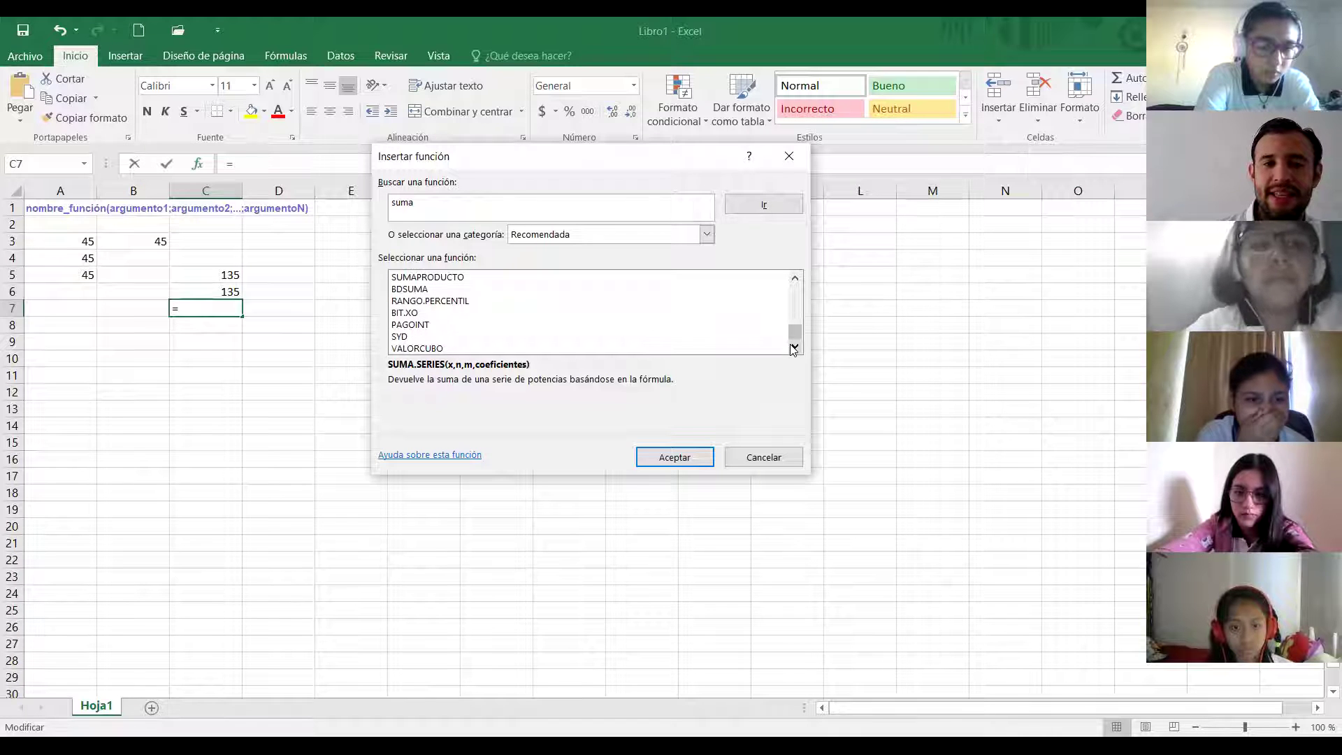
left_click(502, 204)
left_click(789, 151)
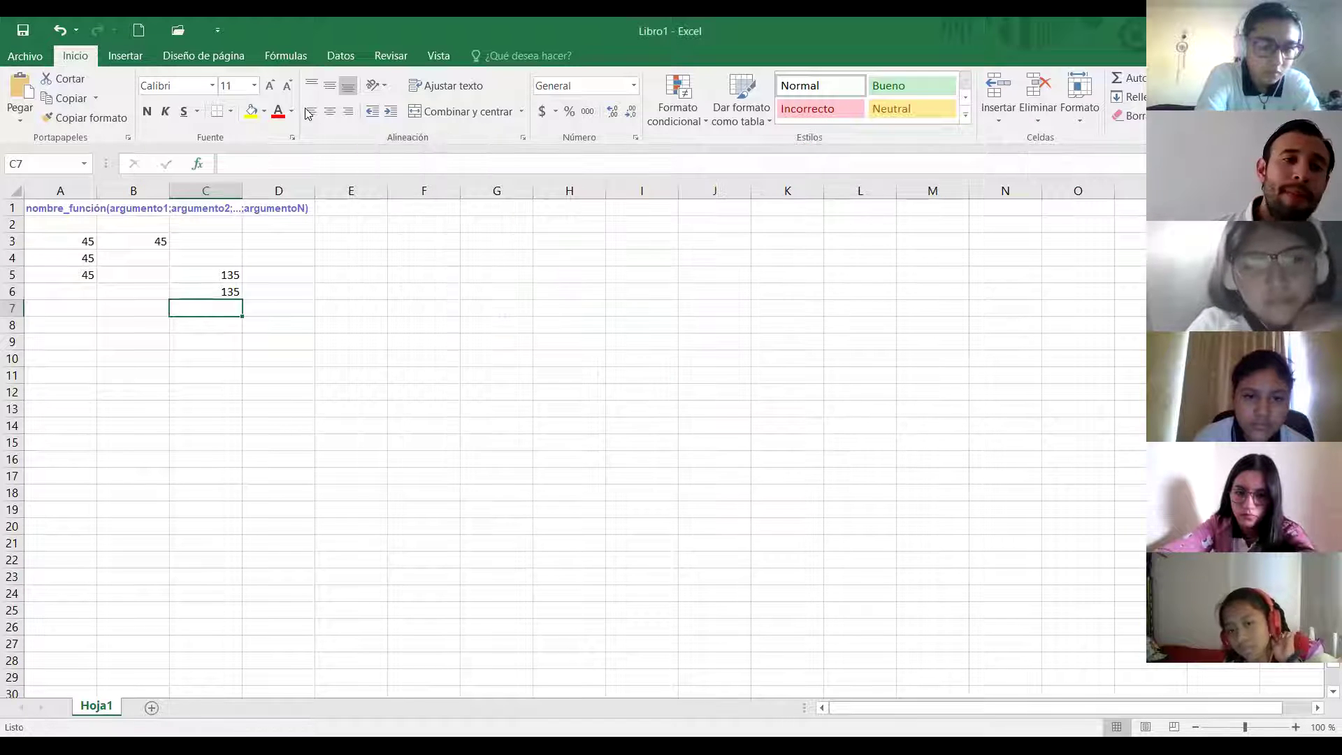
Insert the recently used SUMA function in cell C7 with the range A3:A5 as its Número1 argument.
left_click(198, 165)
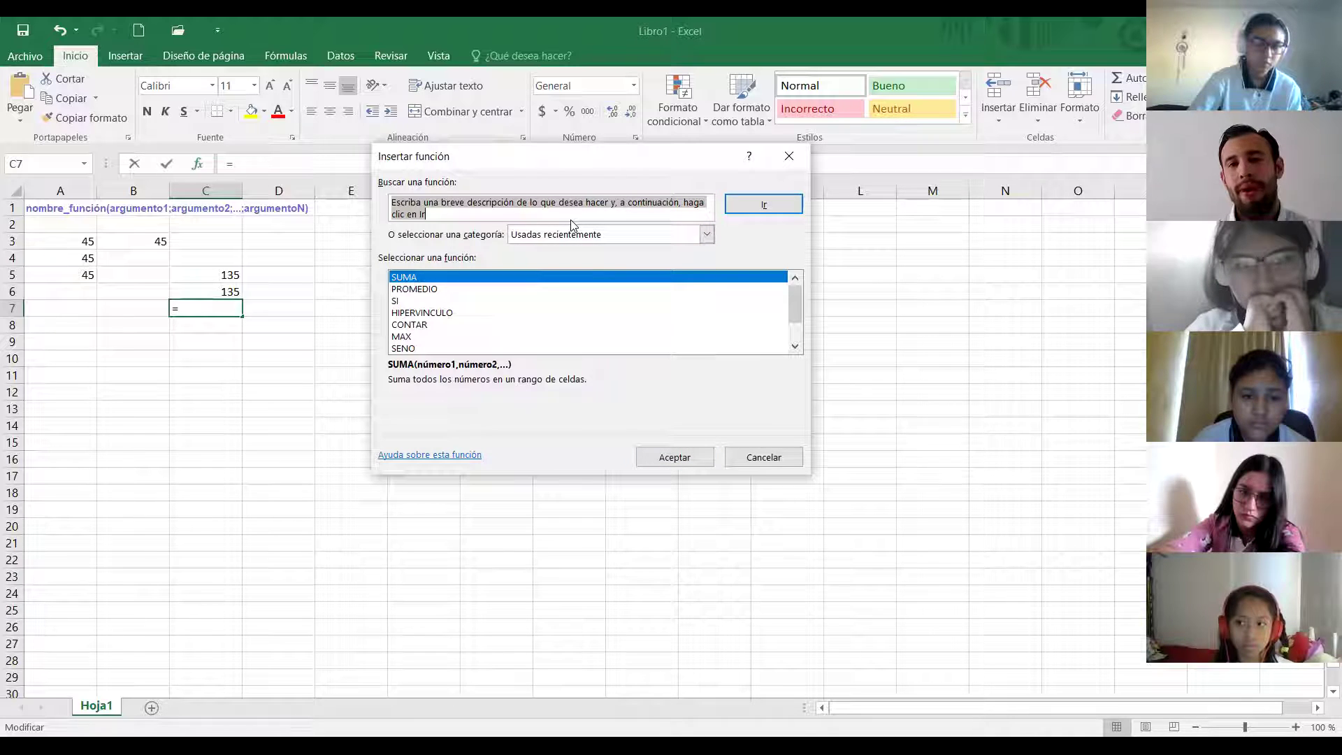
left_click(669, 459)
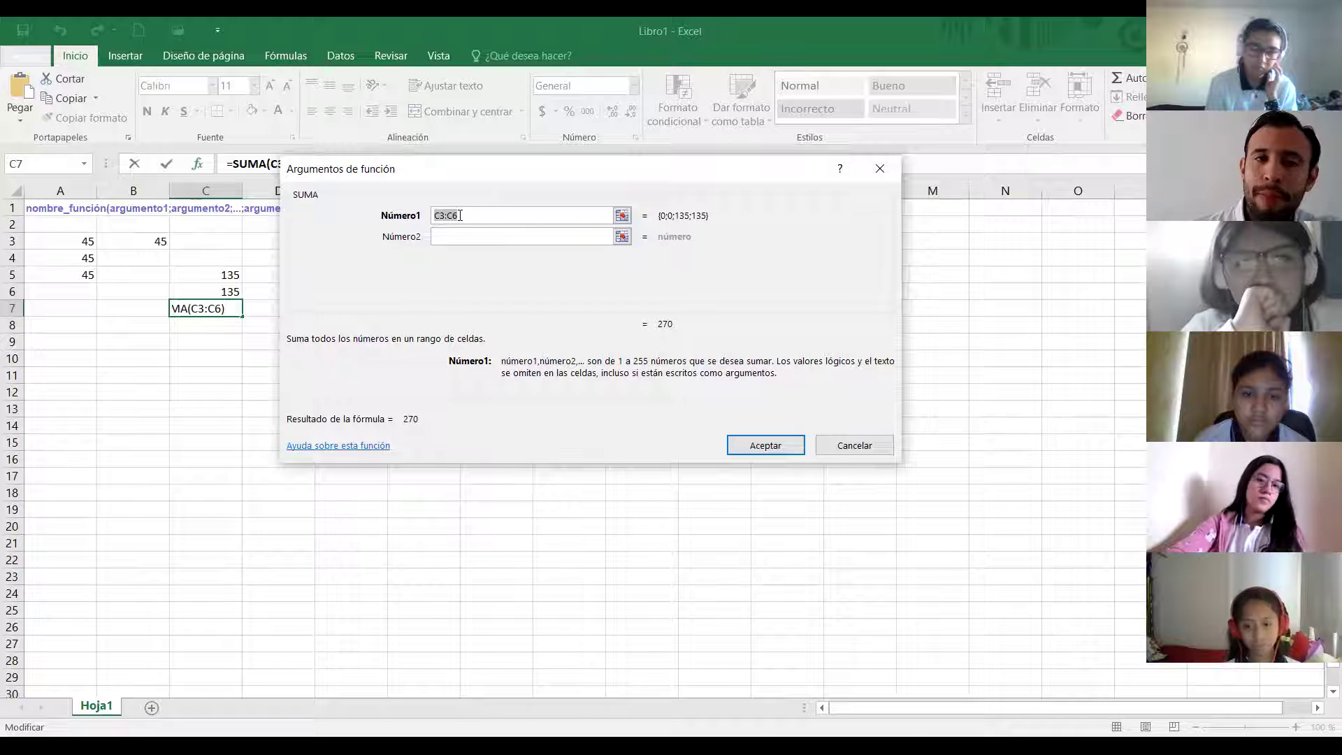
left_click(621, 217)
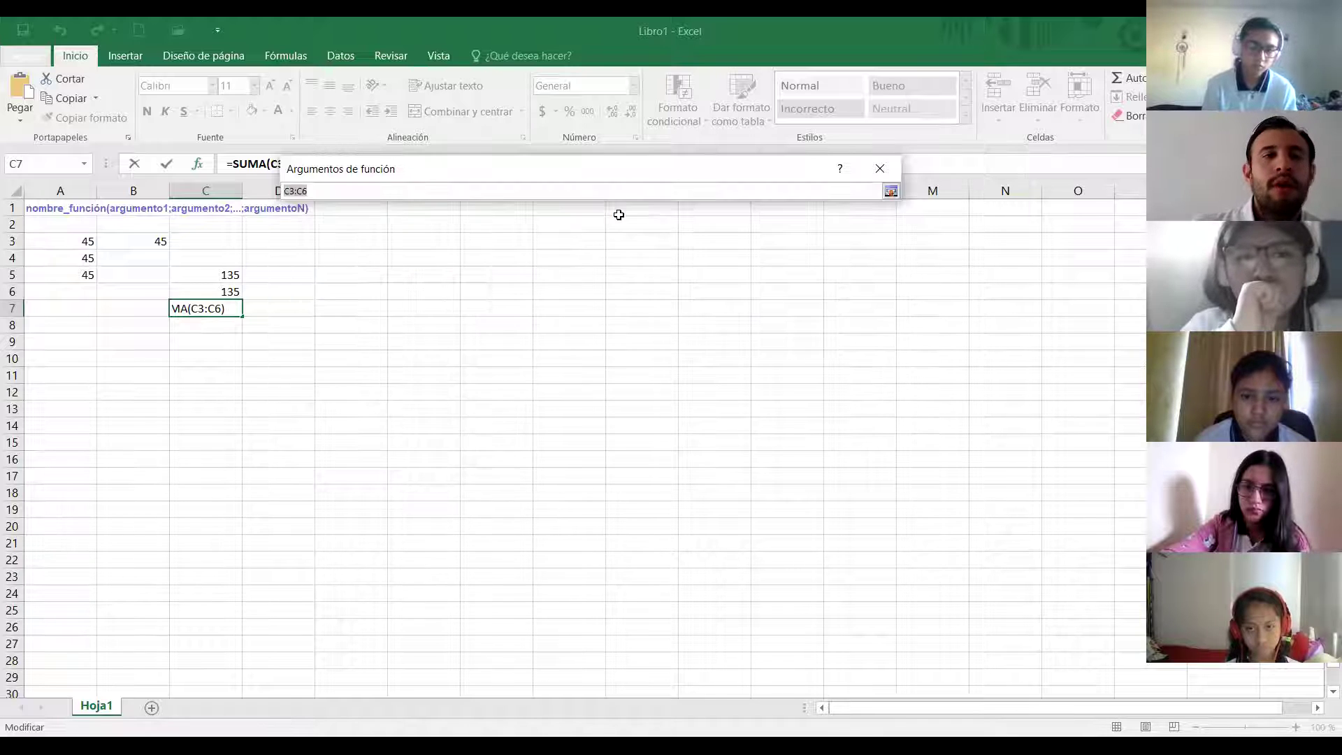
left_click(68, 240)
left_click_drag(68, 241, 70, 280)
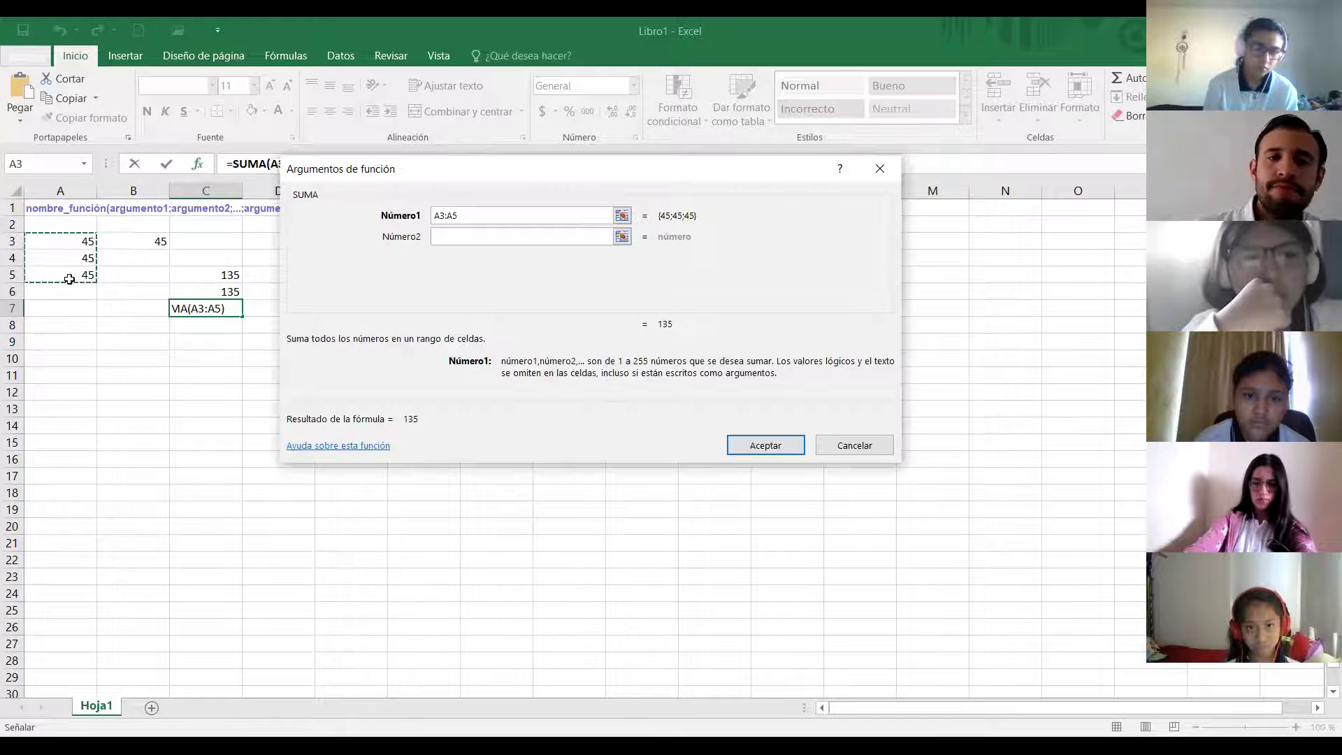
left_click(766, 445)
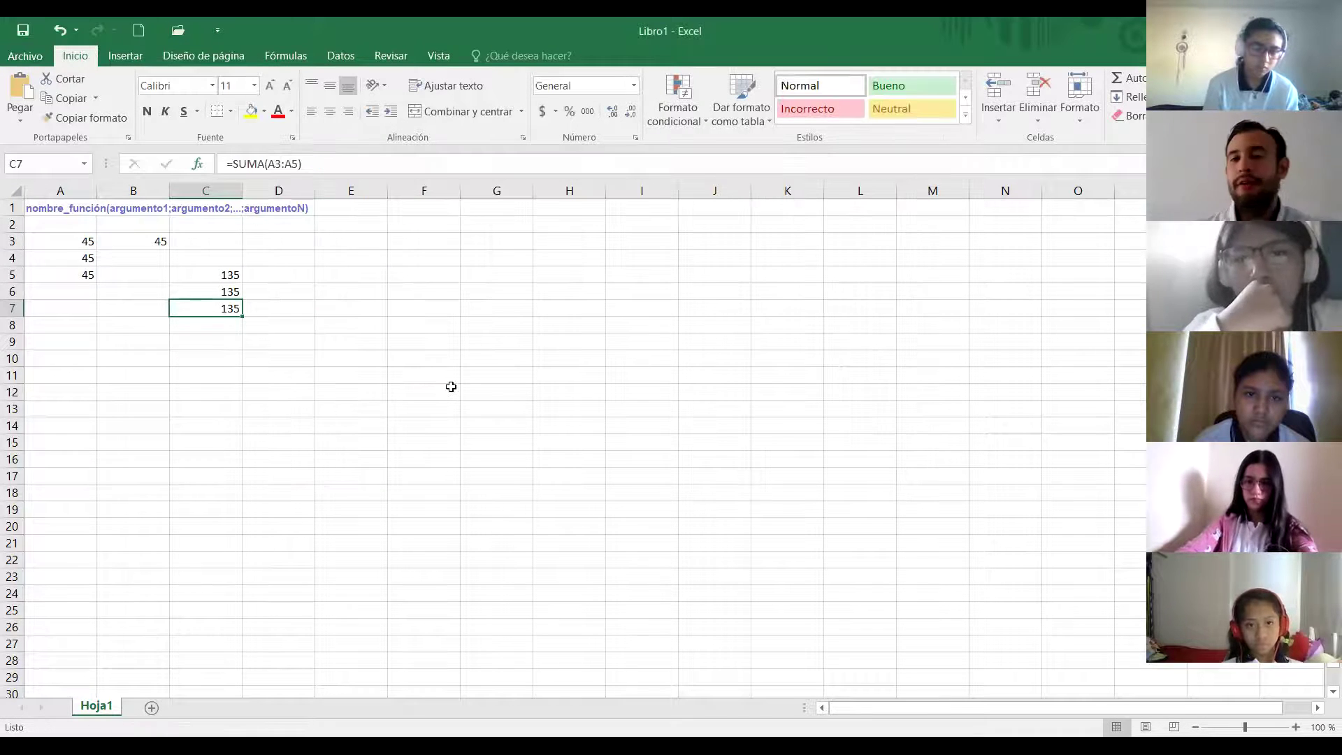
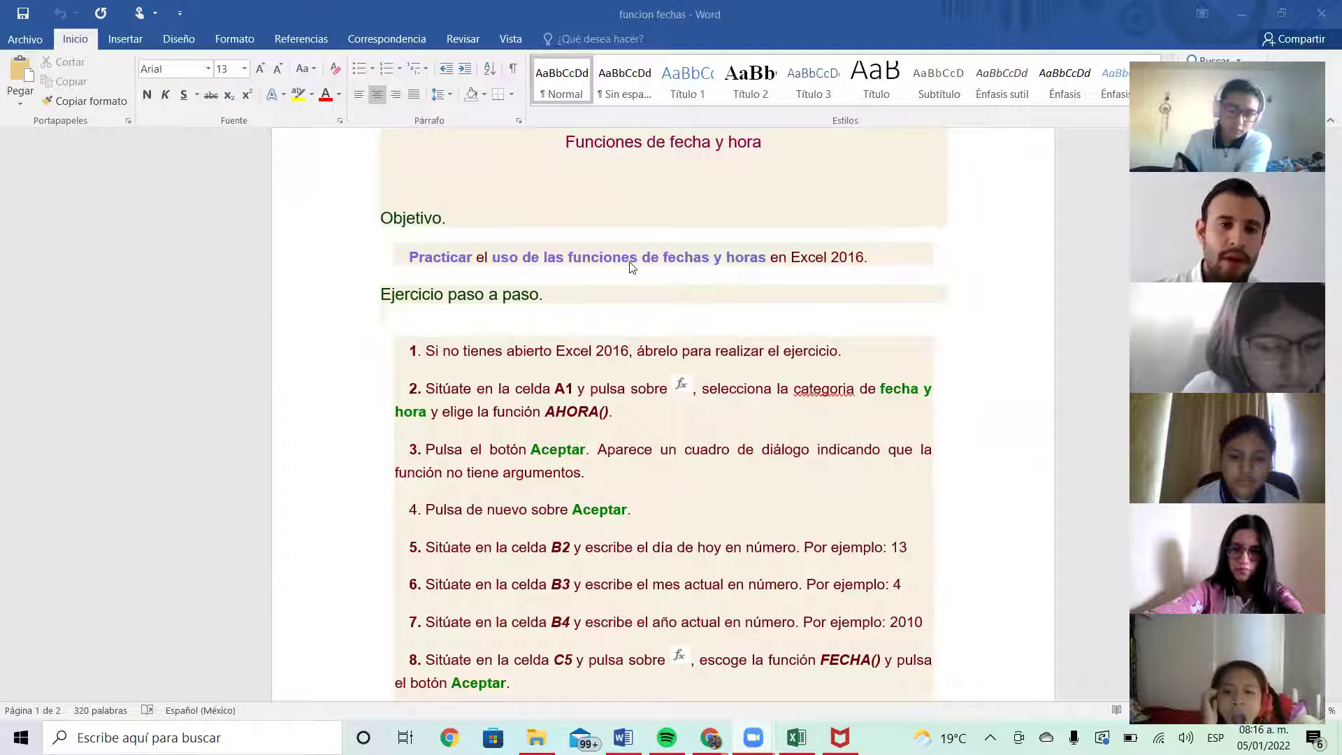
Read the first steps of the date and time exercise, switch to Excel and add a new sheet to Libro1.
scroll(632, 266, "down", 3)
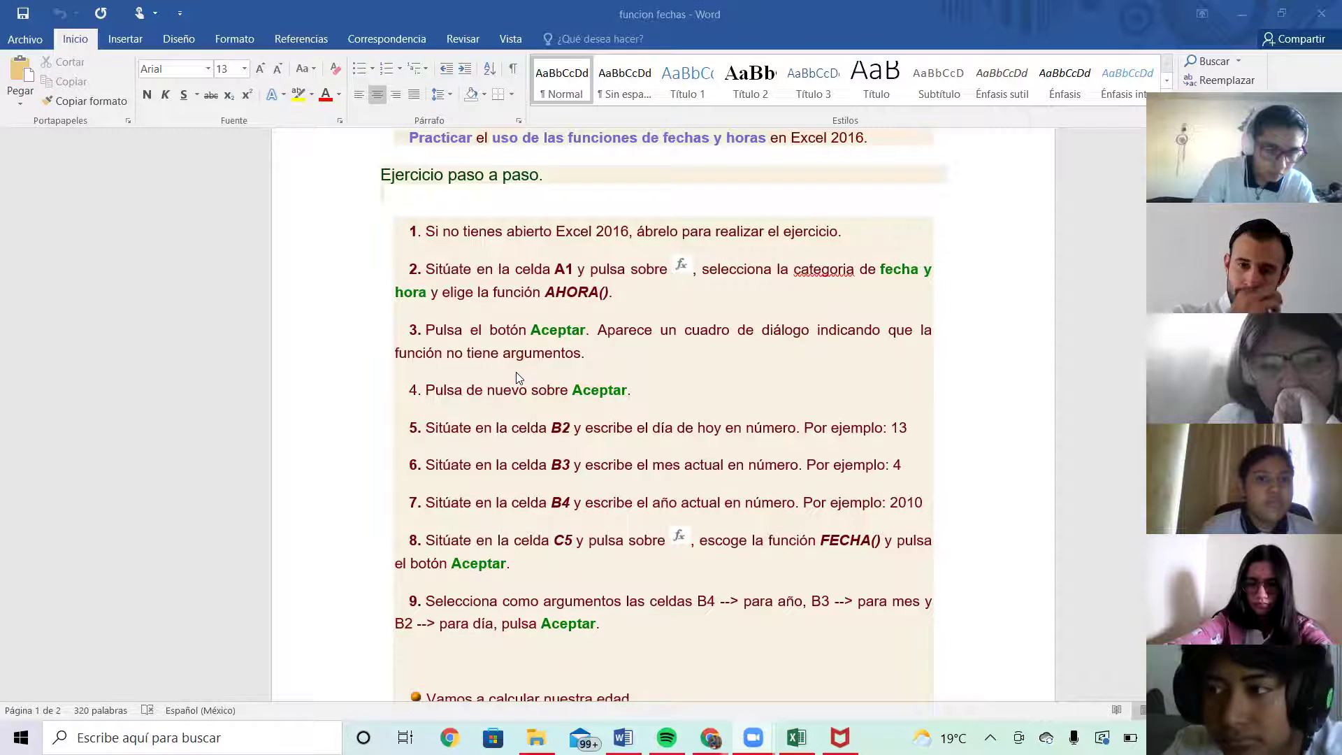
key("alt+Tab")
key("alt+Tab")
key("alt+Tab")
key("alt+Tab")
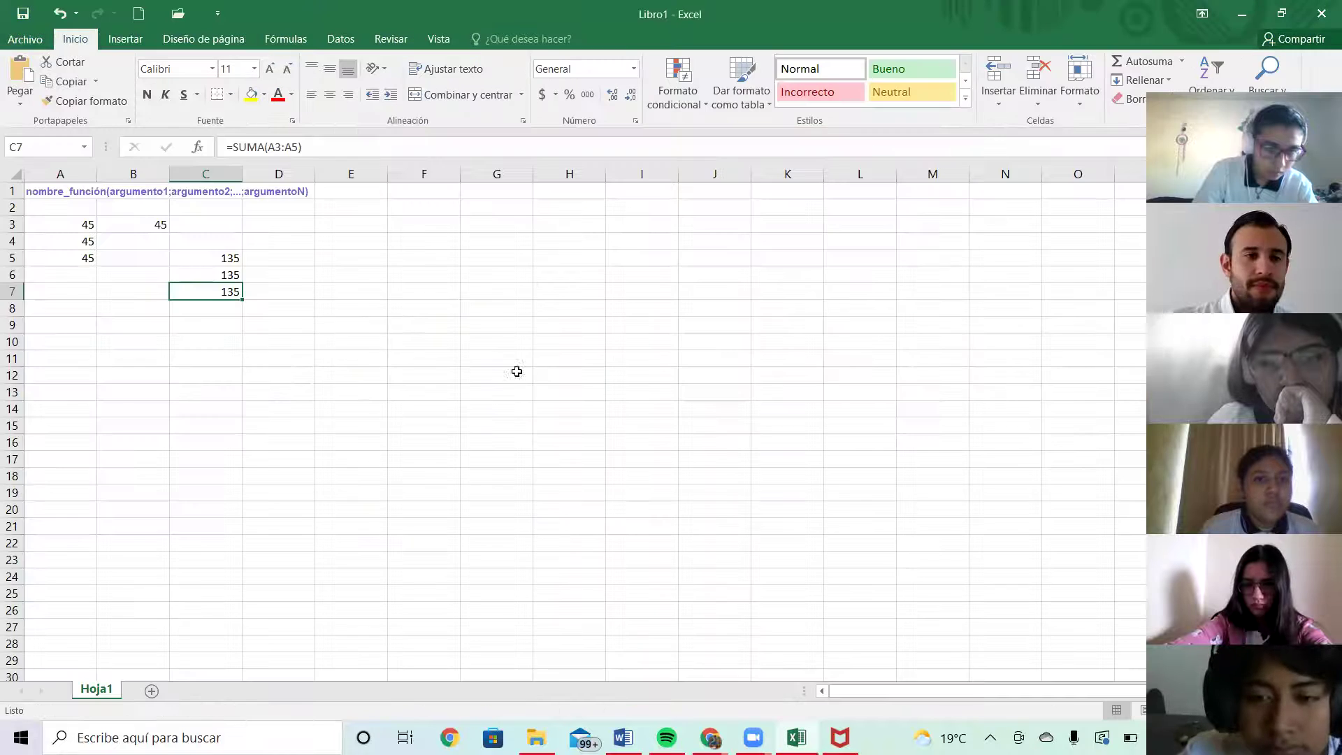
left_click(152, 690)
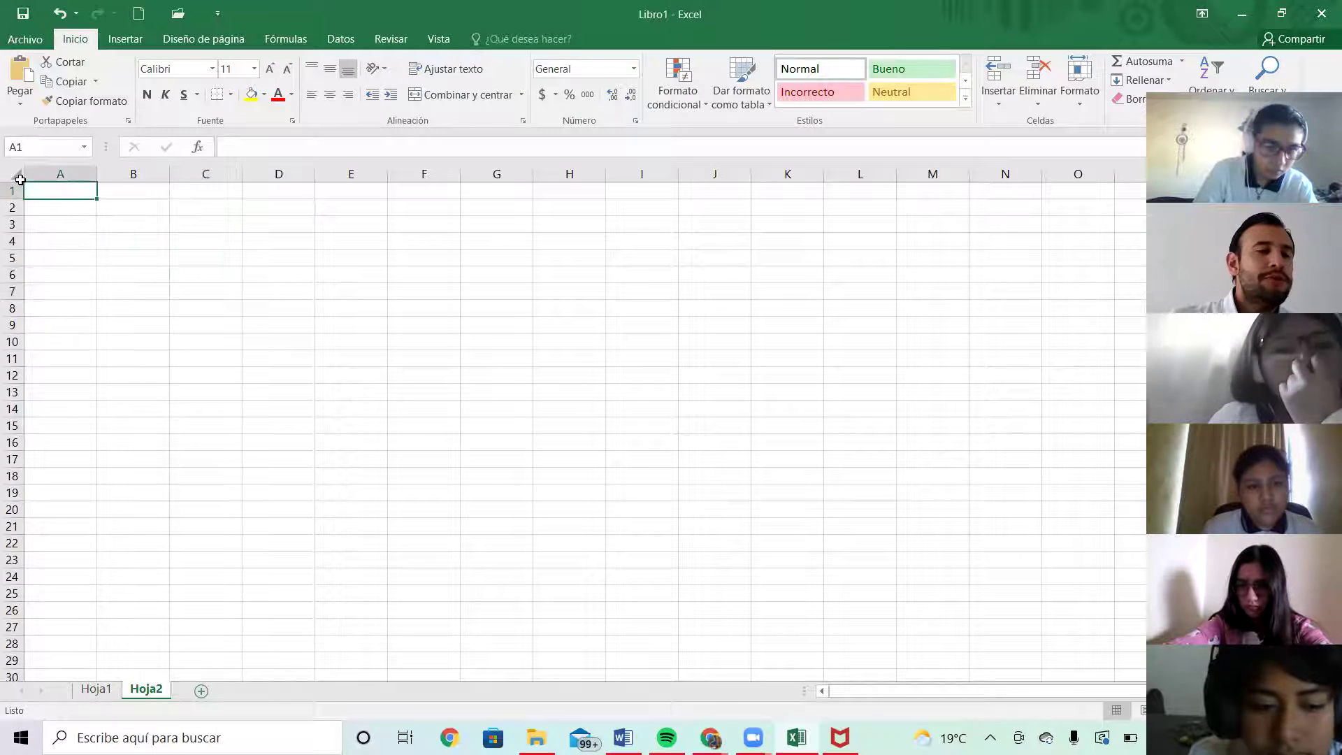
Start inserting a function in cell A1 of the new sheet and choose the Fecha y hora category.
type("=")
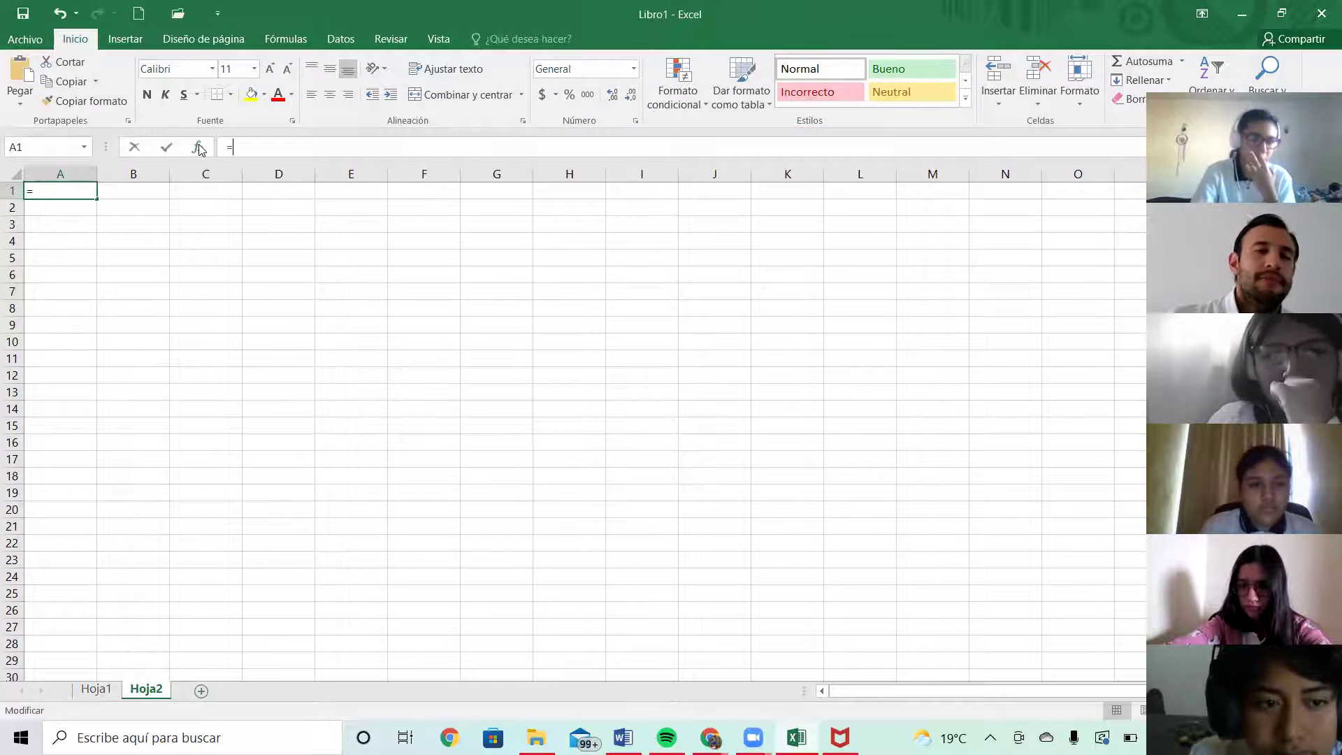
left_click(199, 147)
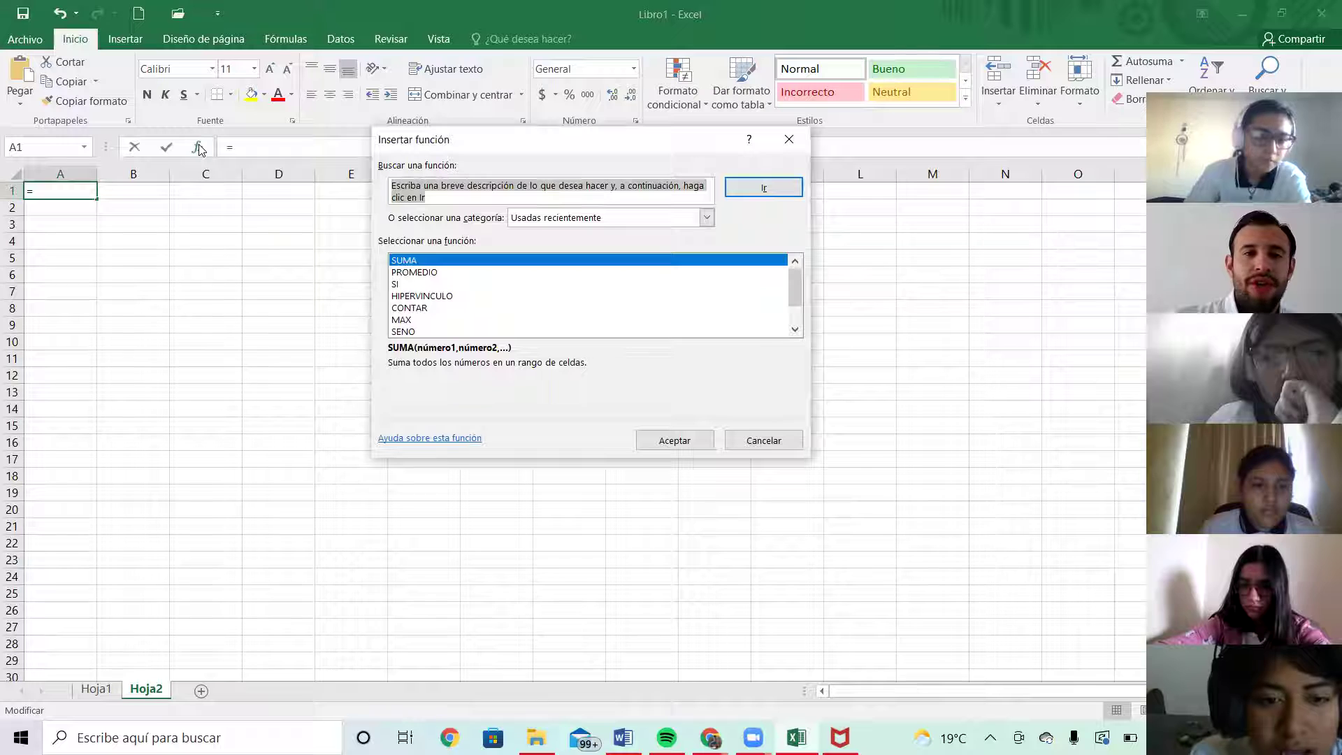
left_click(587, 221)
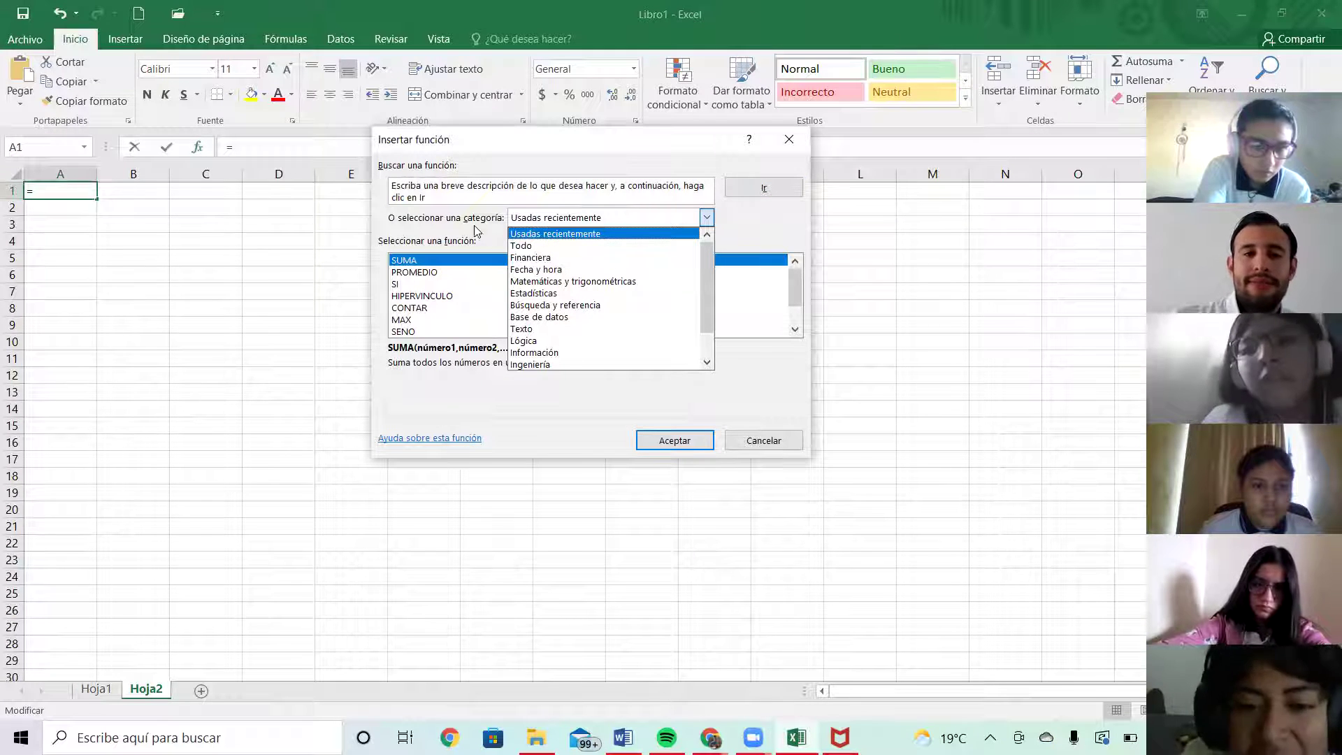
left_click(442, 224)
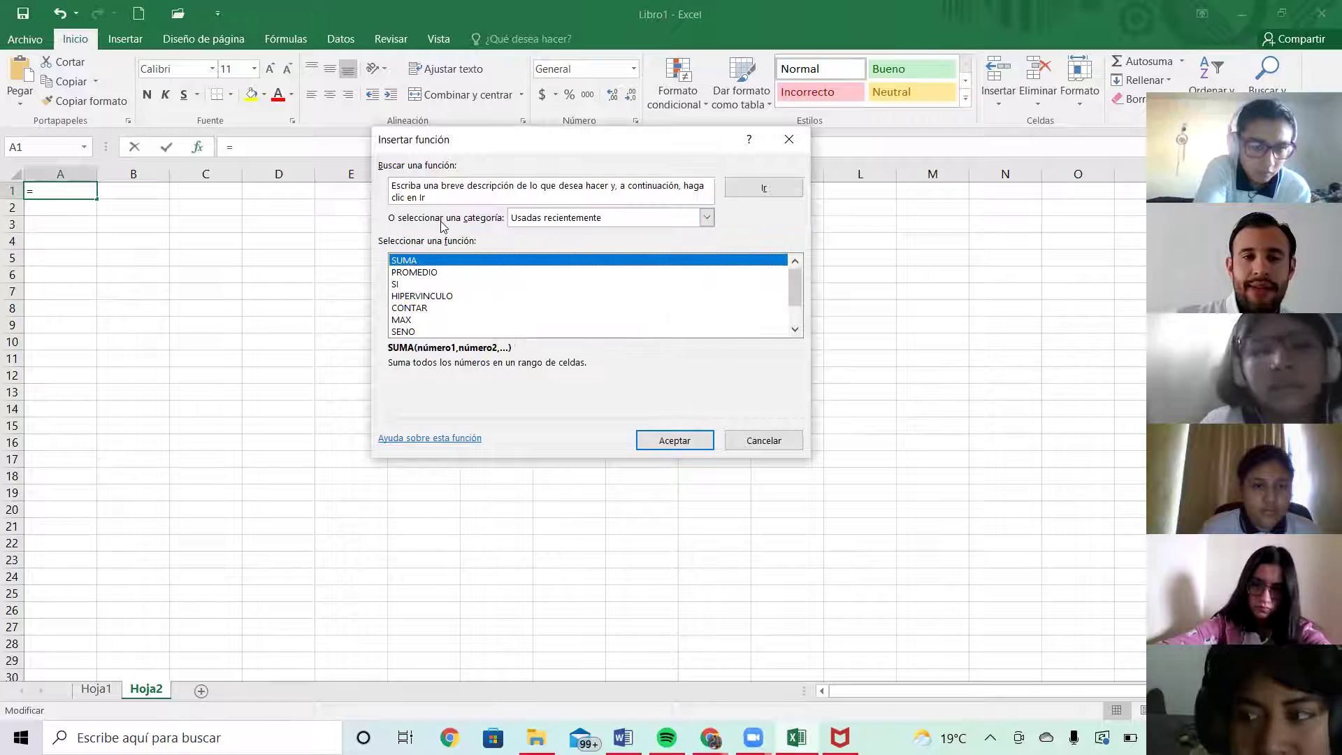
left_click(598, 223)
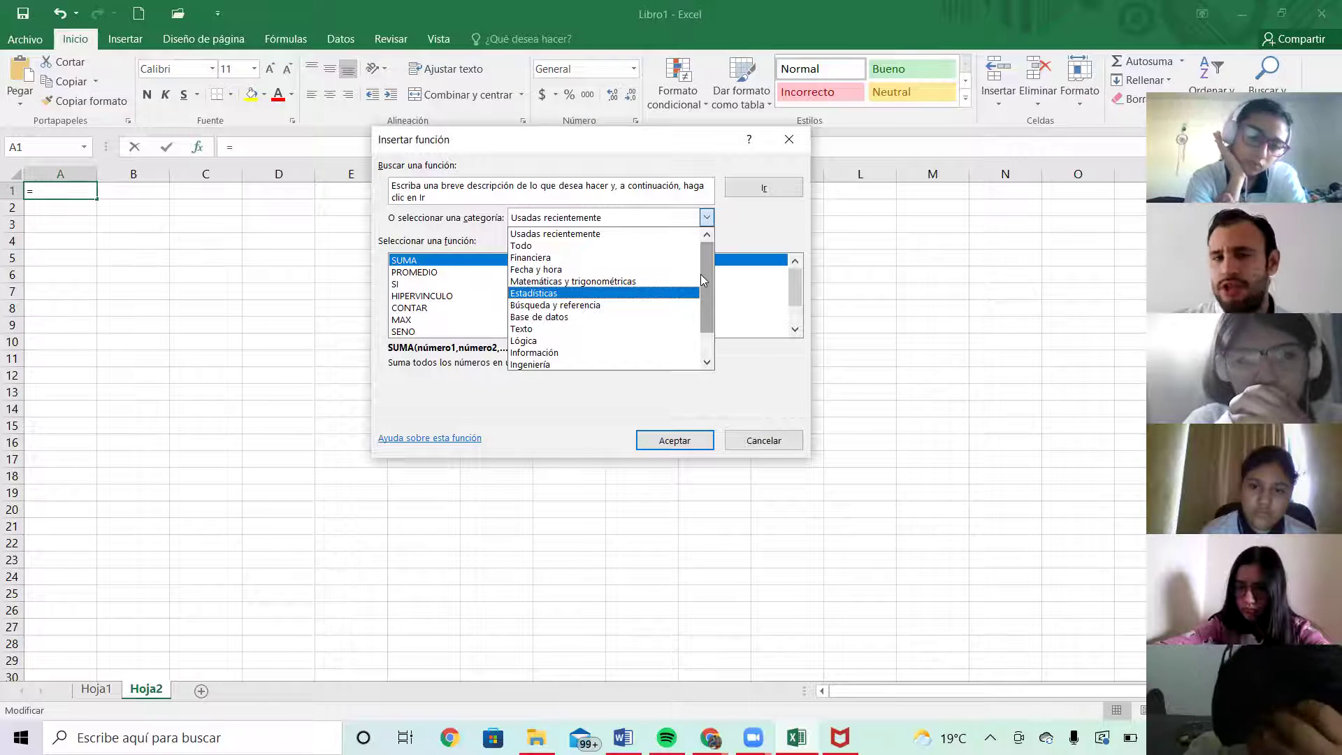
left_click(565, 271)
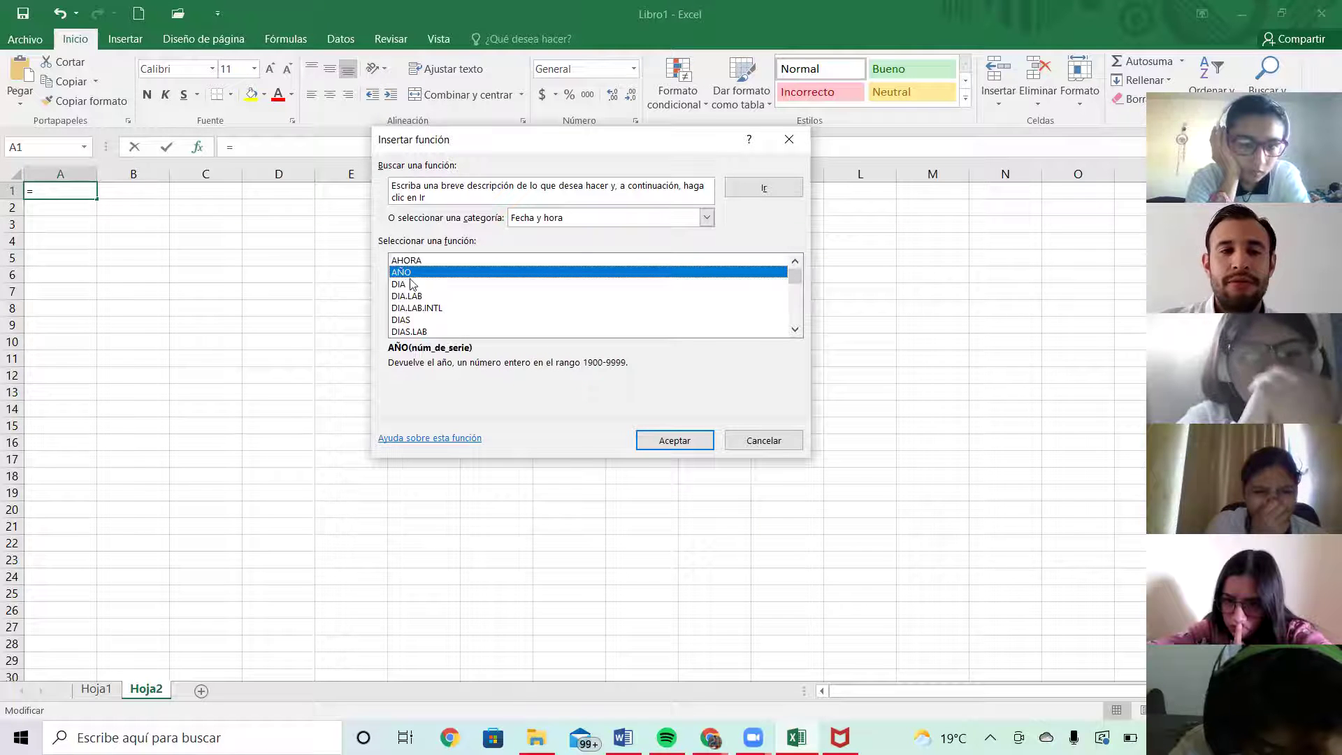
Look through the Fecha y hora functions, reading the descriptions of DIA.LAB and DIA.LAB.INTL.
left_click(453, 298)
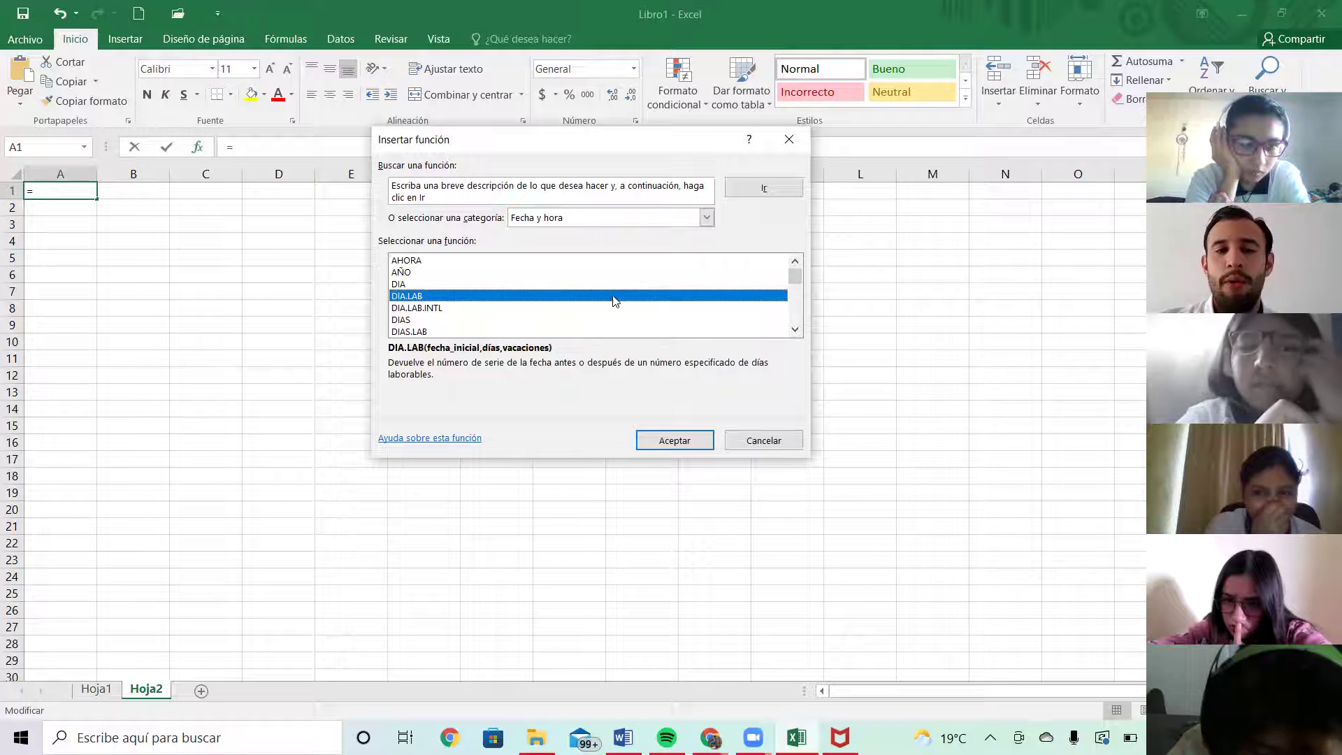
left_click(427, 310)
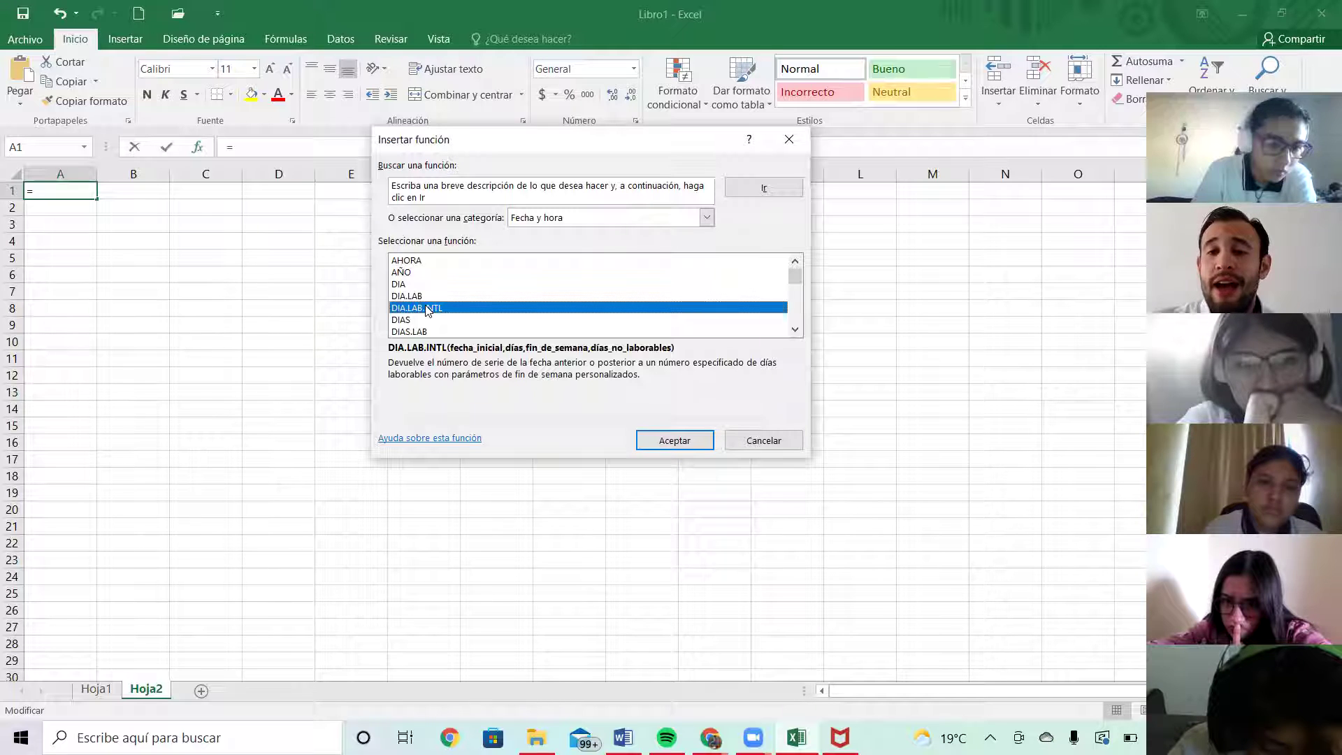
left_click(795, 330)
left_click(795, 330)
left_click(795, 330)
left_click(795, 330)
left_click(795, 330)
left_click(795, 330)
left_click(794, 330)
left_click(795, 330)
left_click(795, 330)
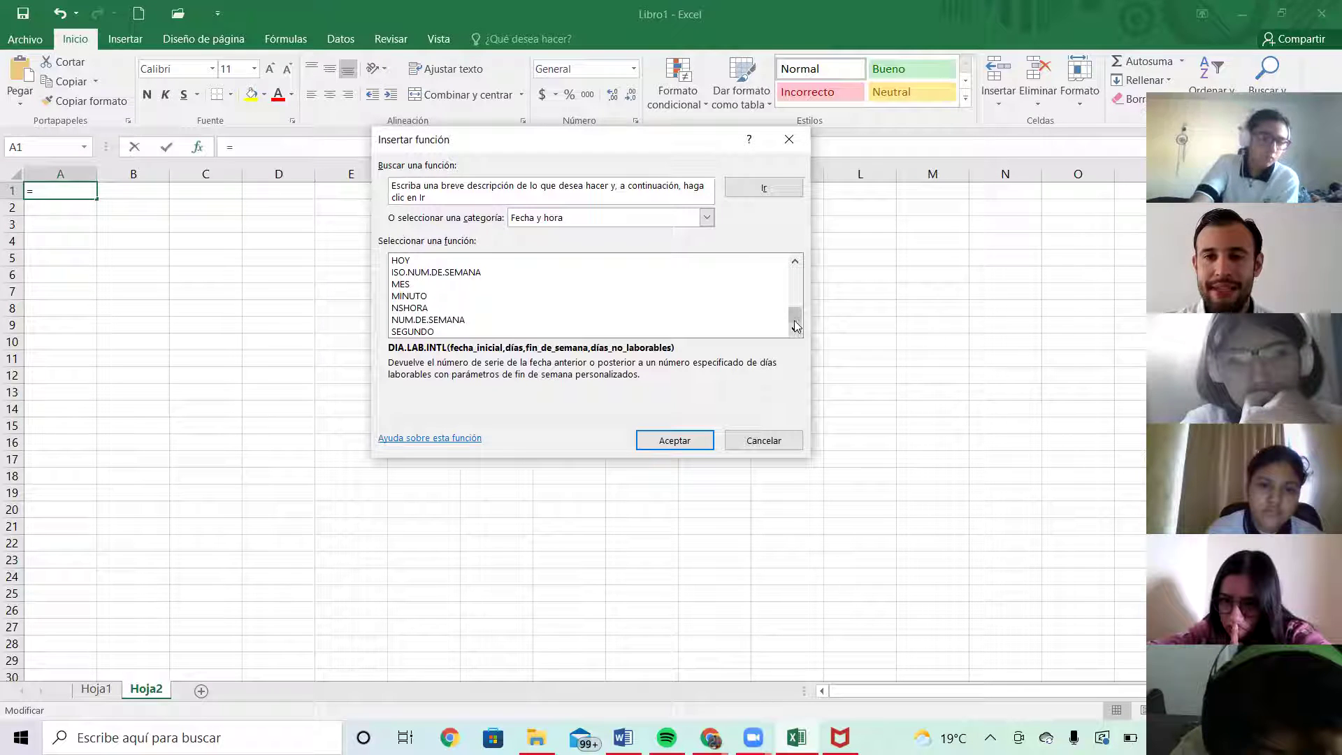
left_click_drag(795, 315, 797, 276)
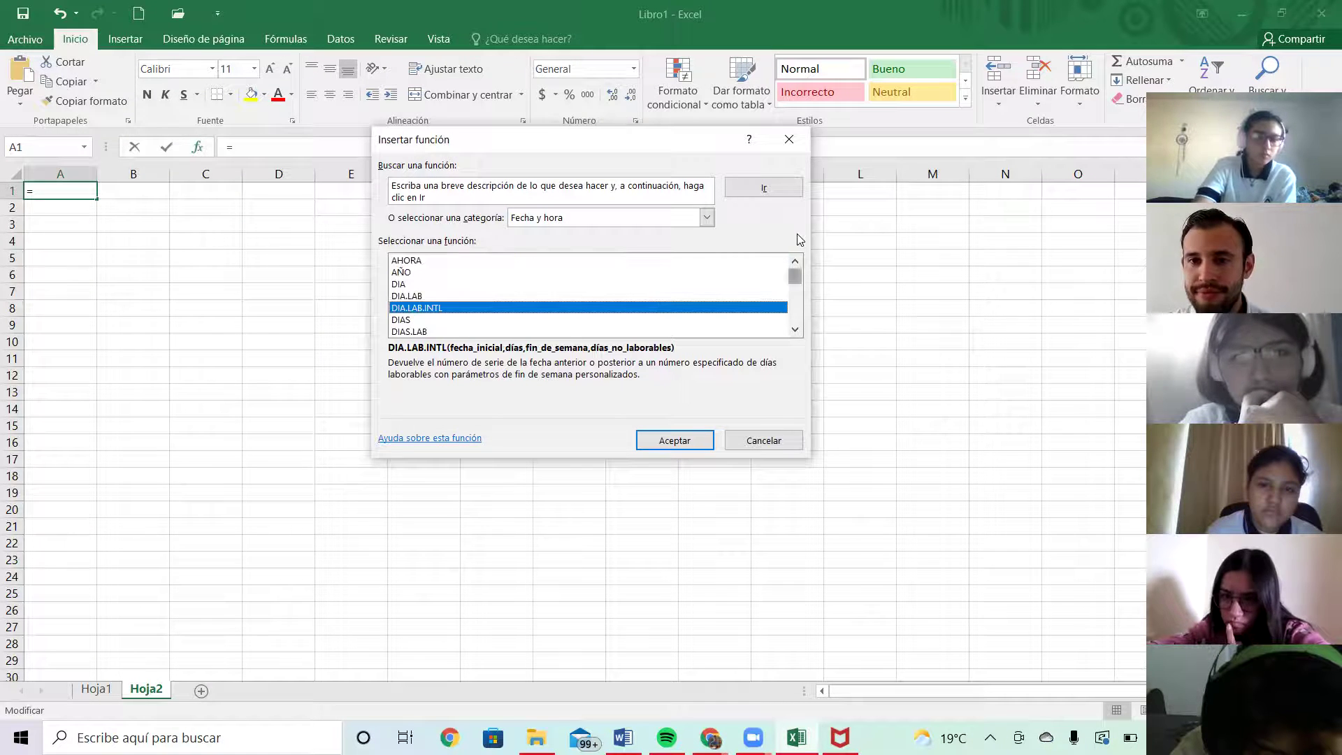
Insert the AHORA function in cell A1, checking the exercise document in Word before accepting that it takes no arguments.
left_click(406, 264)
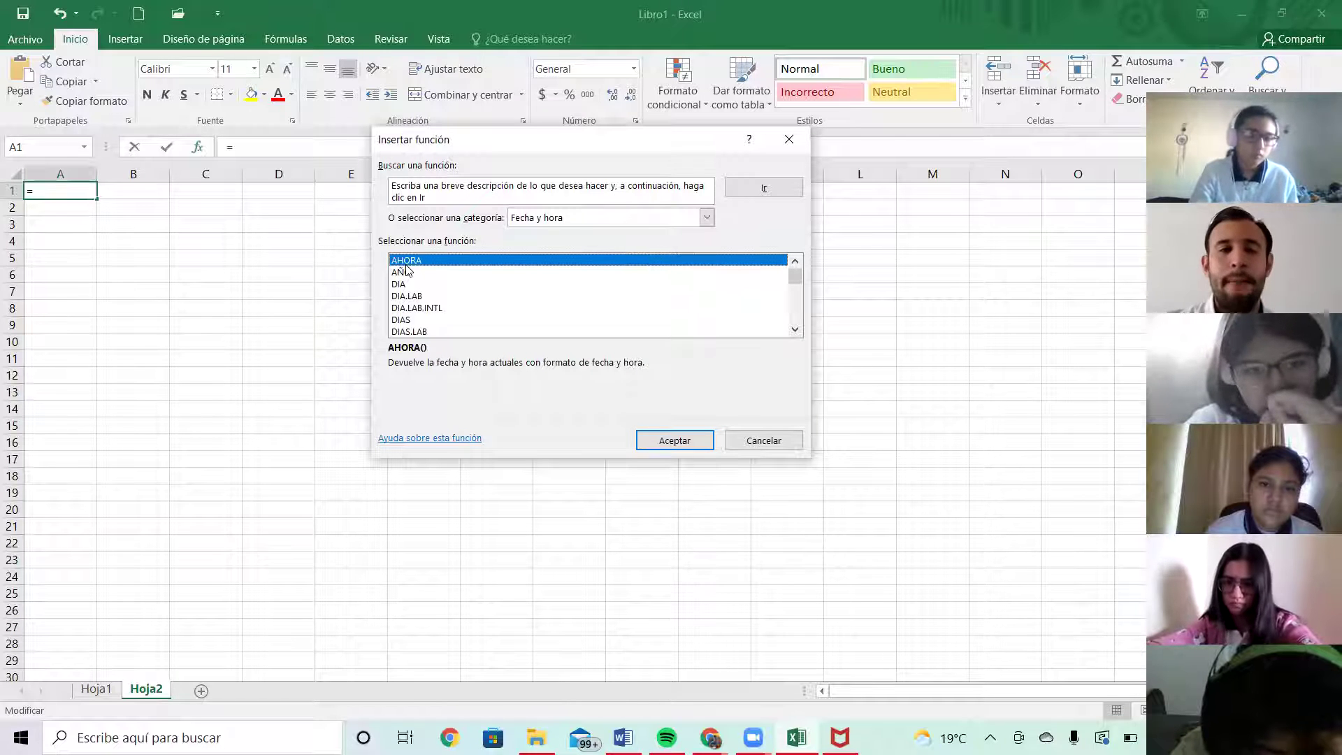
left_click(675, 442)
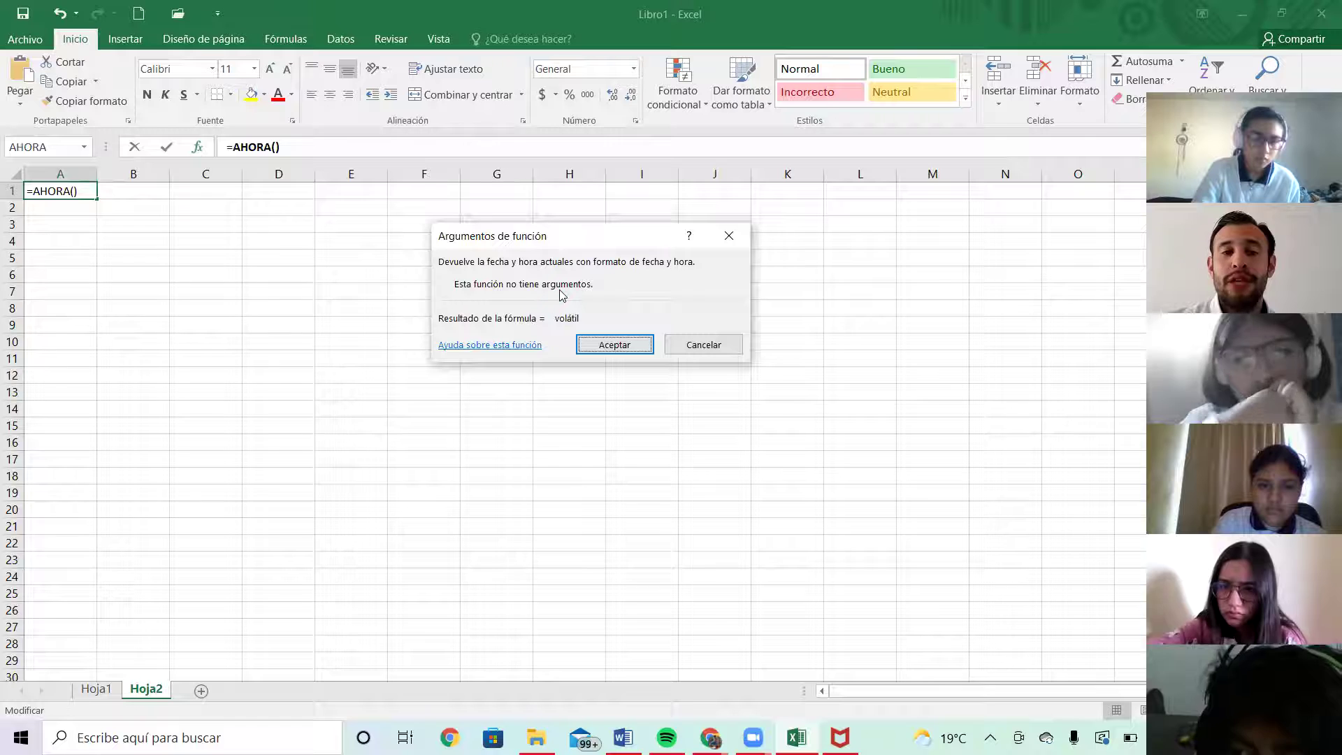
key("alt+Tab")
key("alt+Tab")
key("alt+Tab")
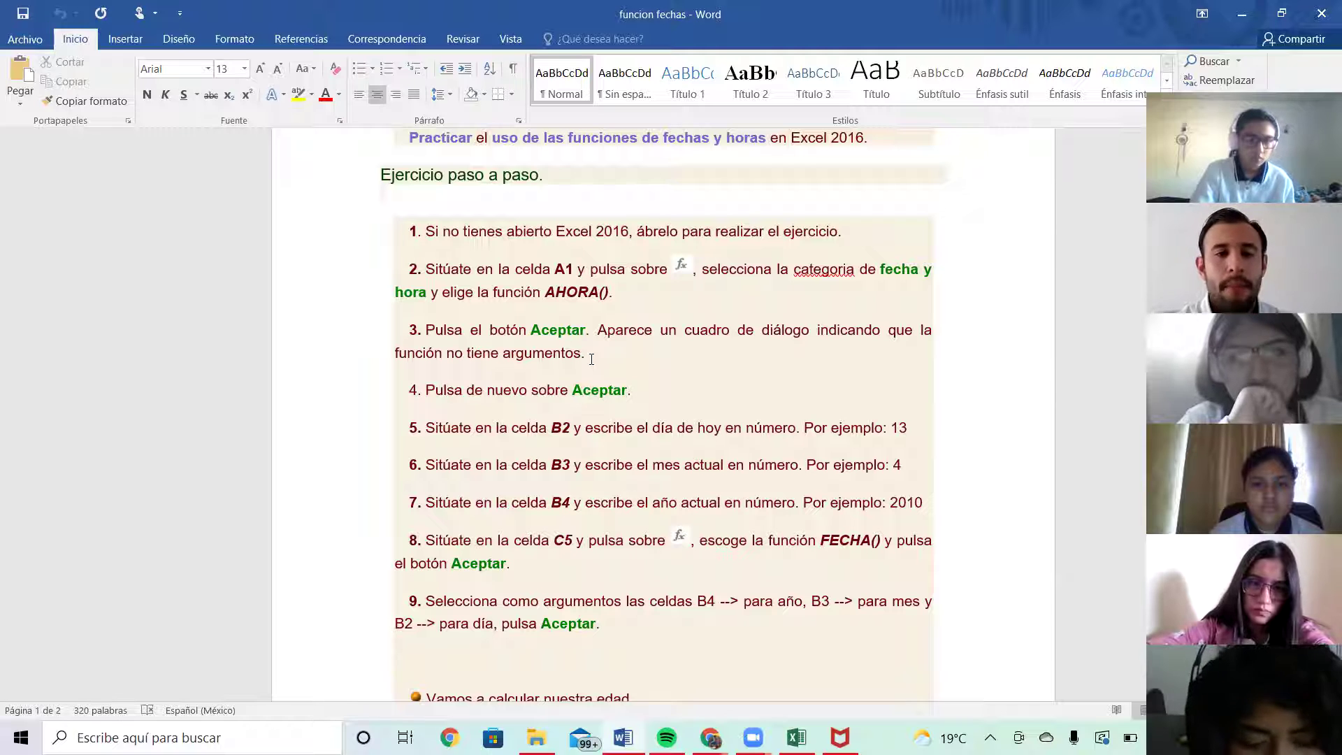
key("alt+Tab")
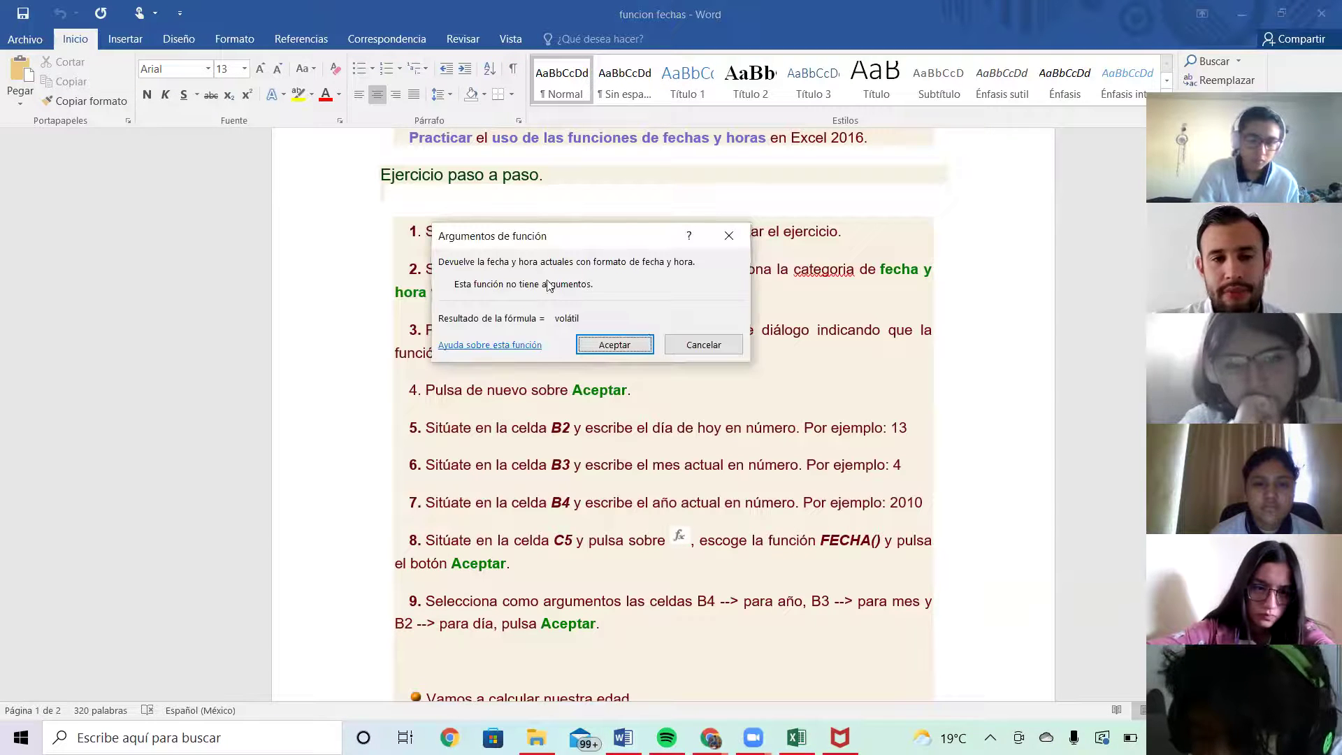
left_click(615, 346)
Compare the AHORA result in A1 with the Word exercise and read its steps for B2, B3, B4 and C5.
key("alt+Tab")
key("alt+Tab")
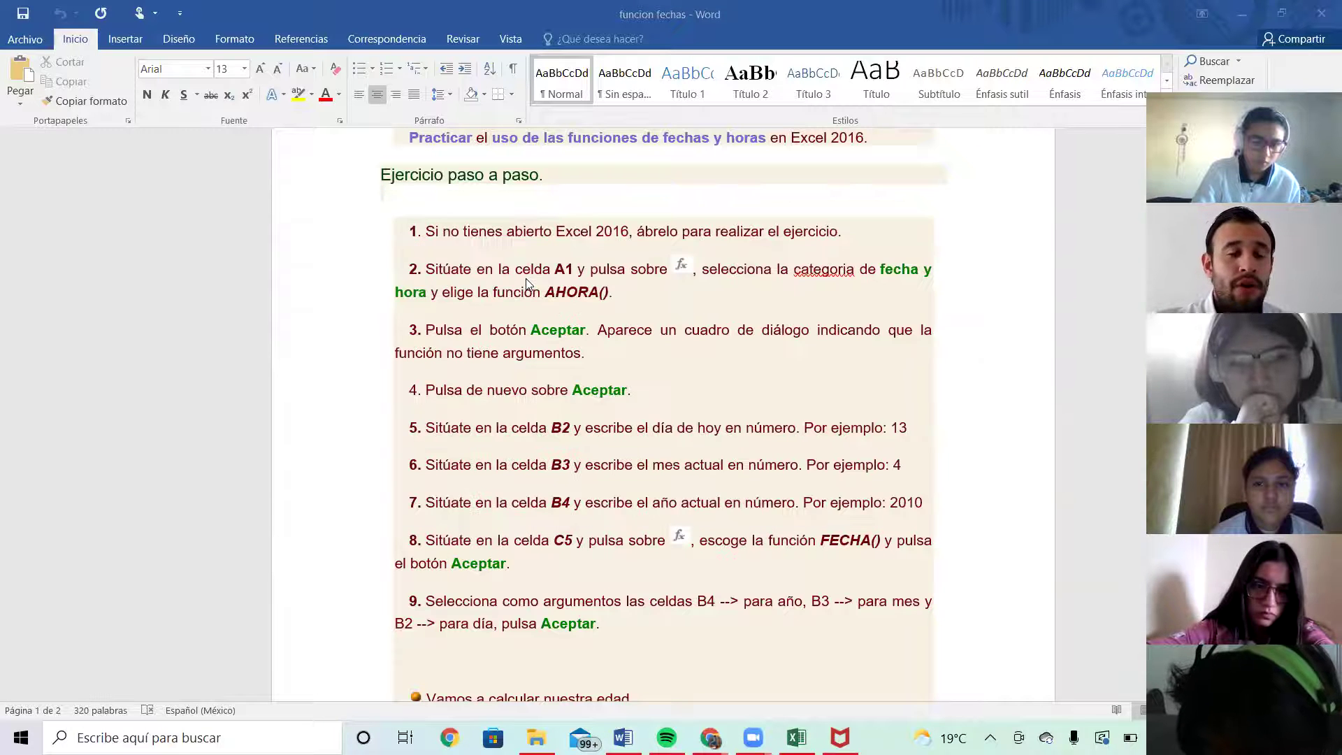
key("alt+Tab")
key("alt+Tab")
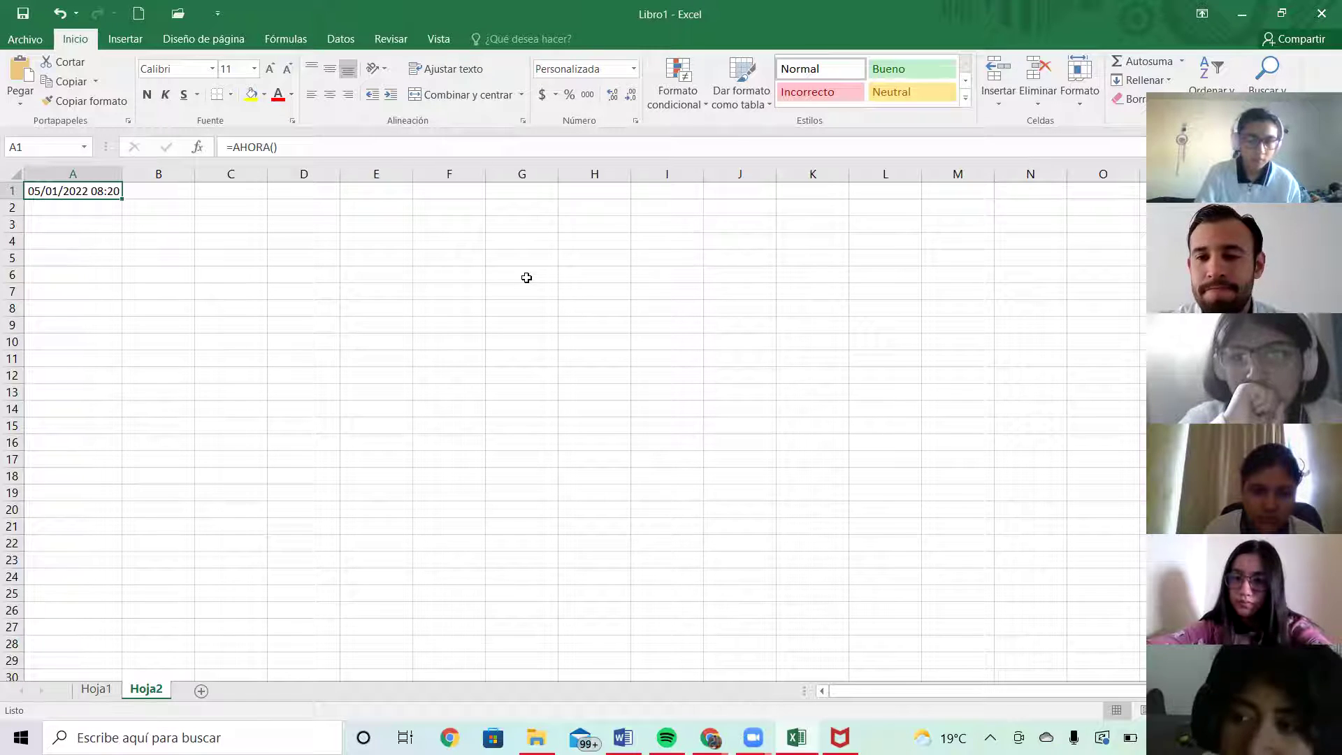
key("XF86AudioRaiseVolume")
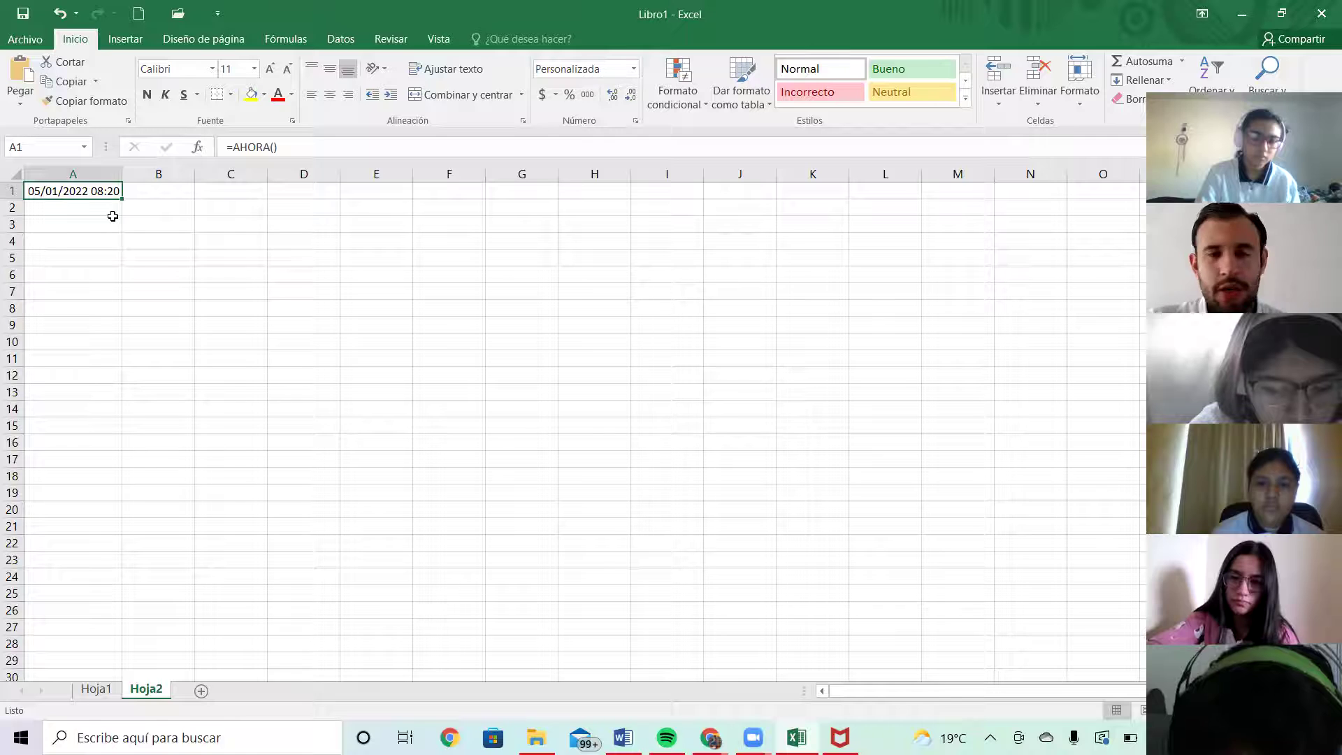
key("alt+Tab")
key("alt+Tab")
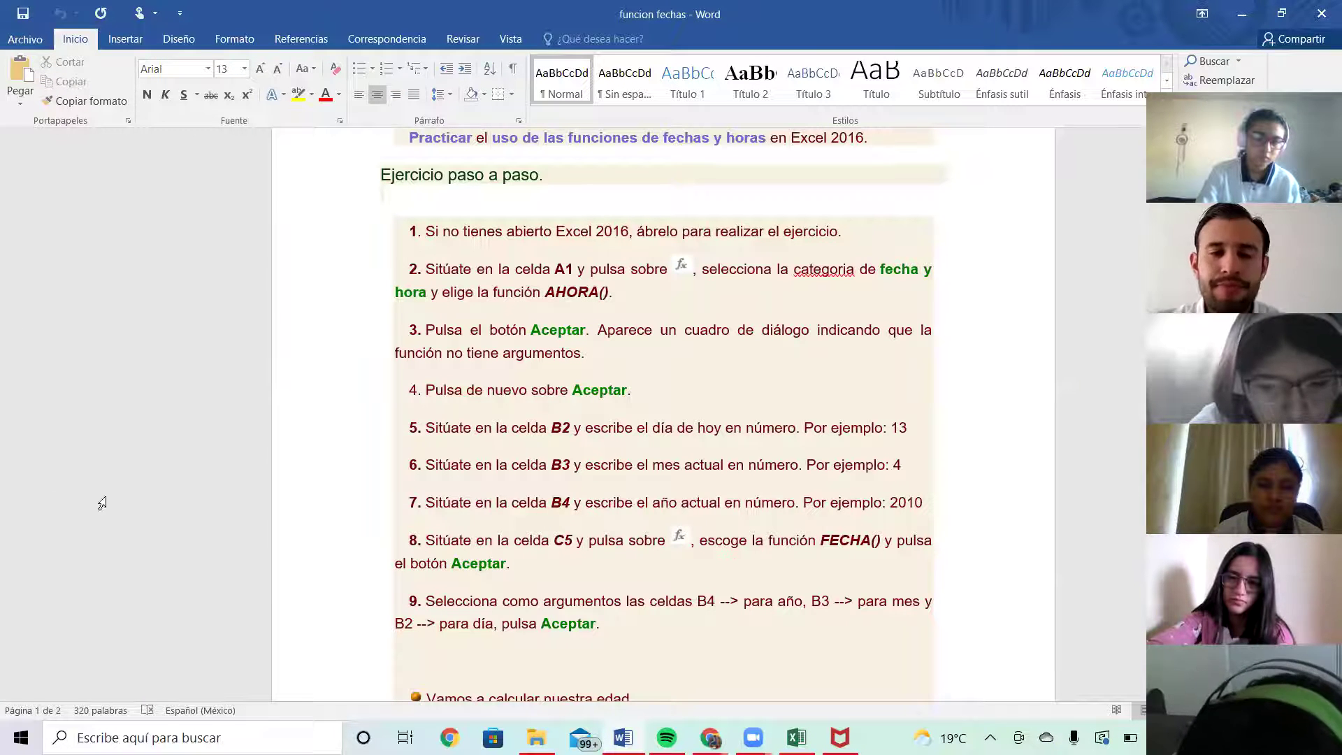
scroll(340, 426, "down", 3)
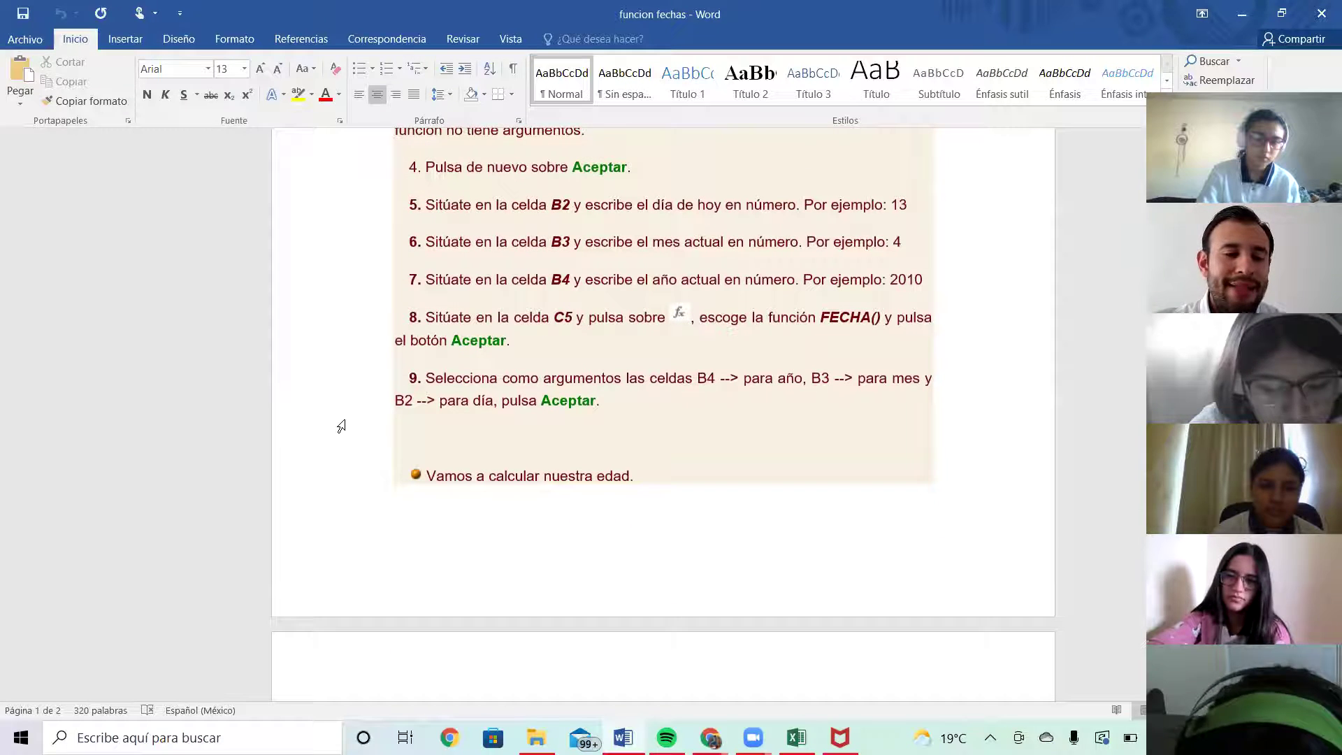
scroll(340, 427, "up", 1)
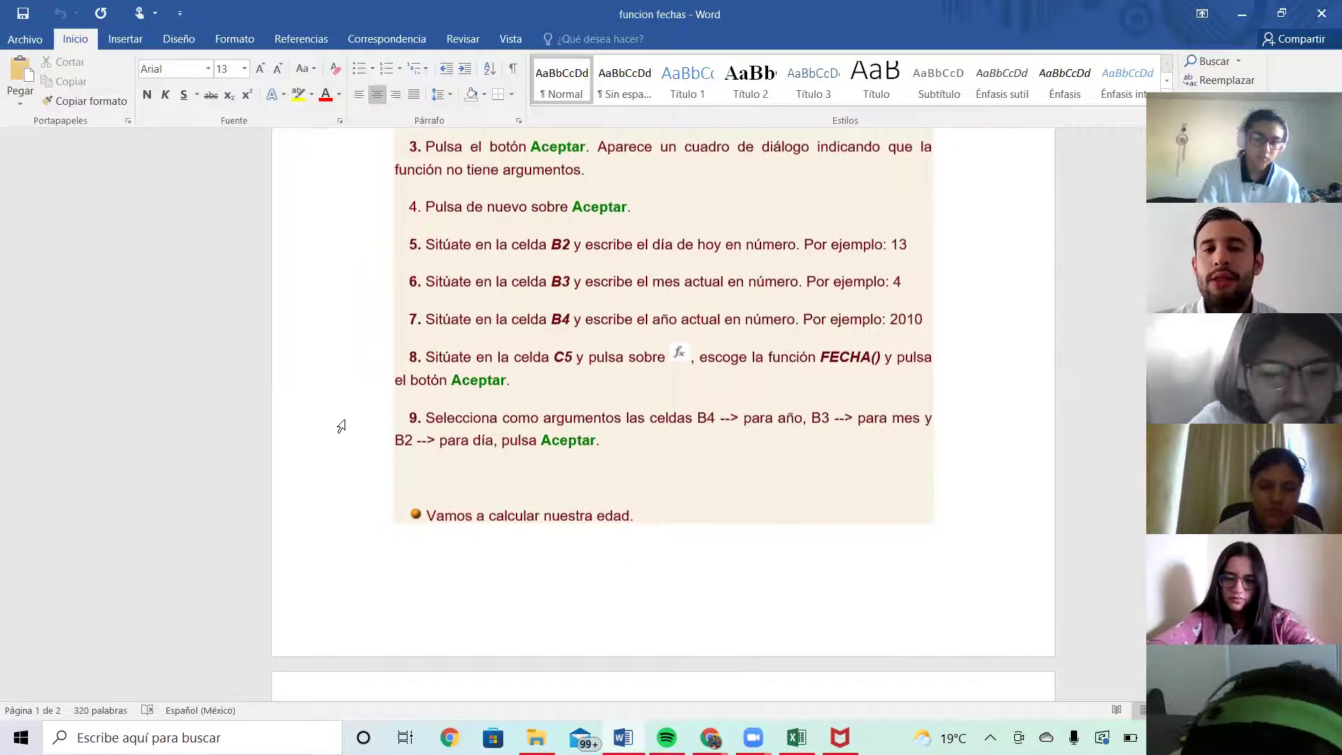
scroll(341, 426, "up", 1)
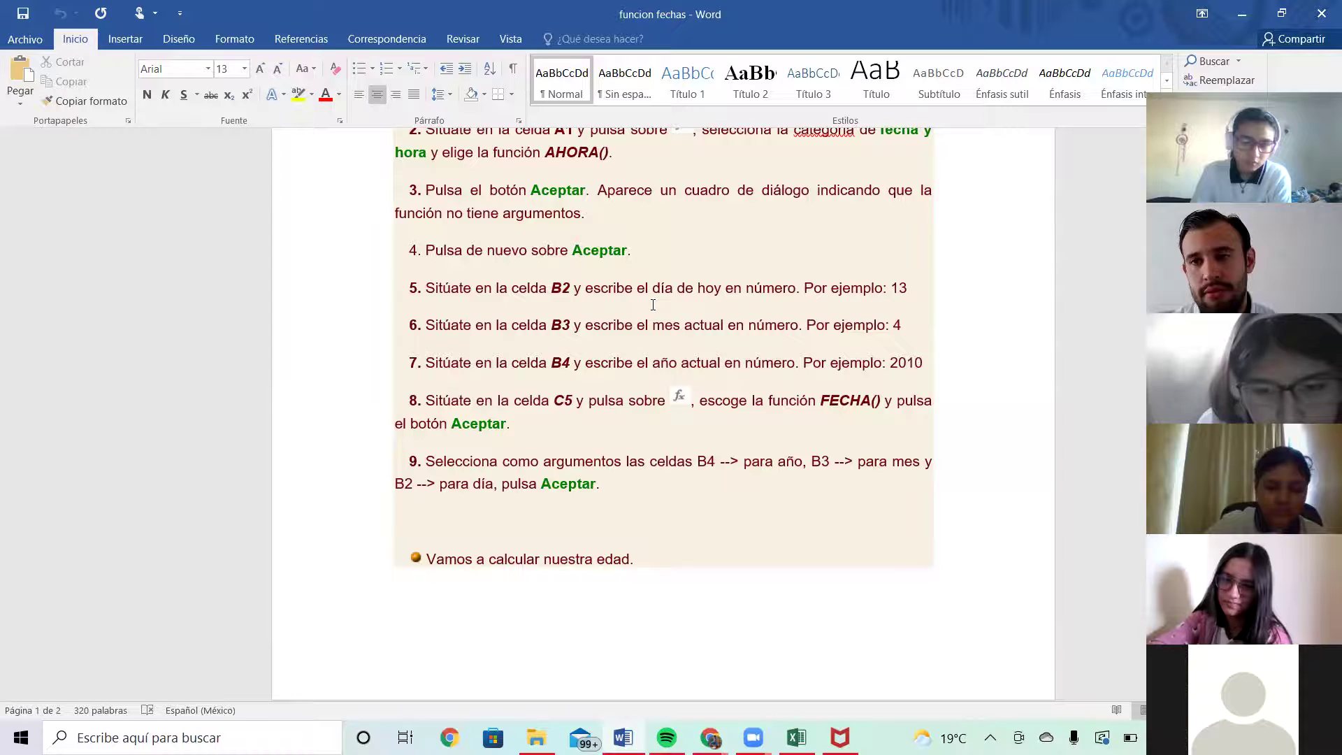
key("ctrl+Home")
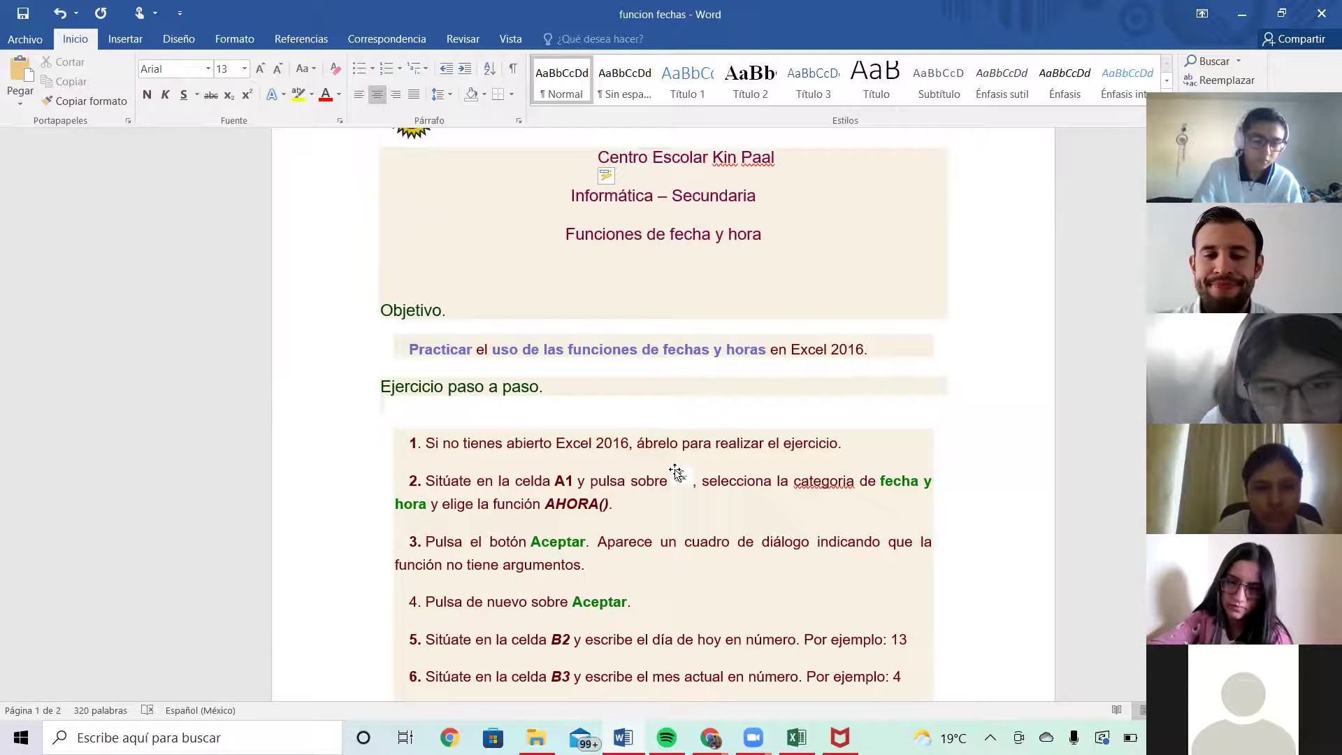
scroll(674, 470, "down", 3)
scroll(676, 469, "down", 2)
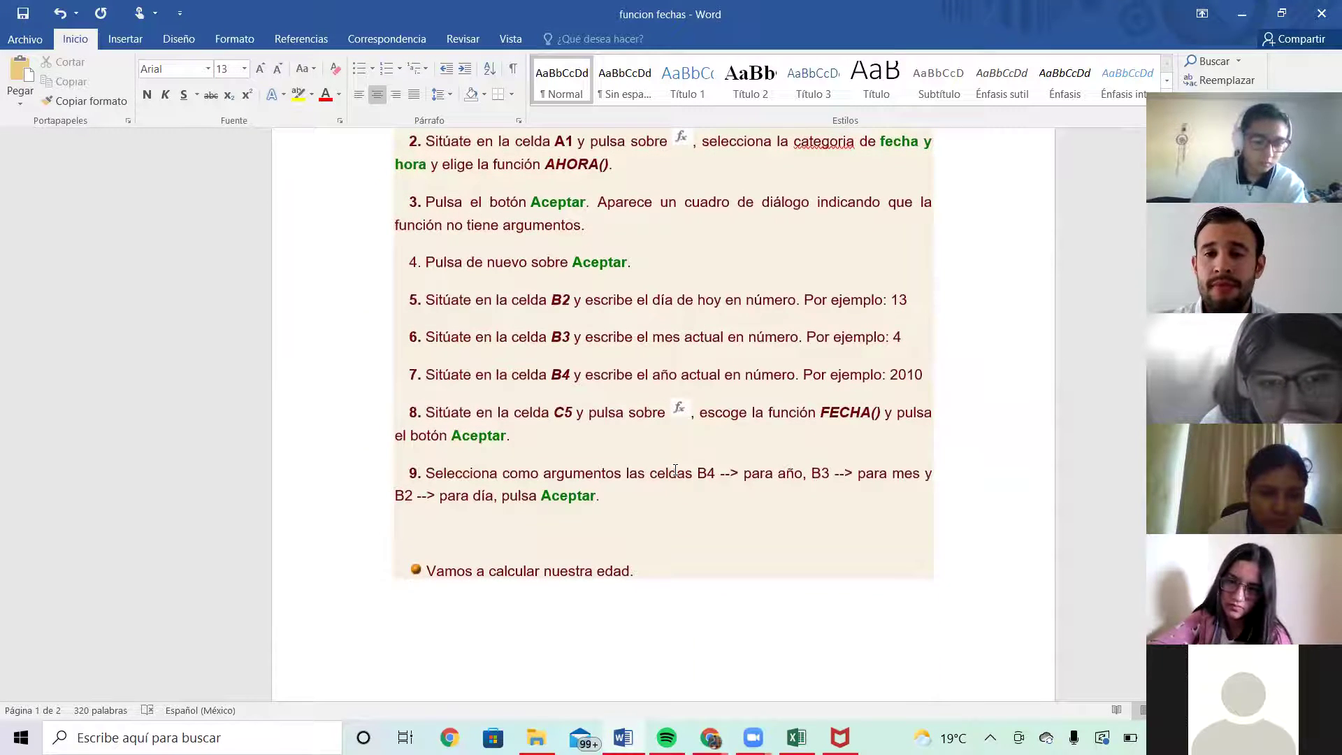
scroll(675, 469, "up", 1)
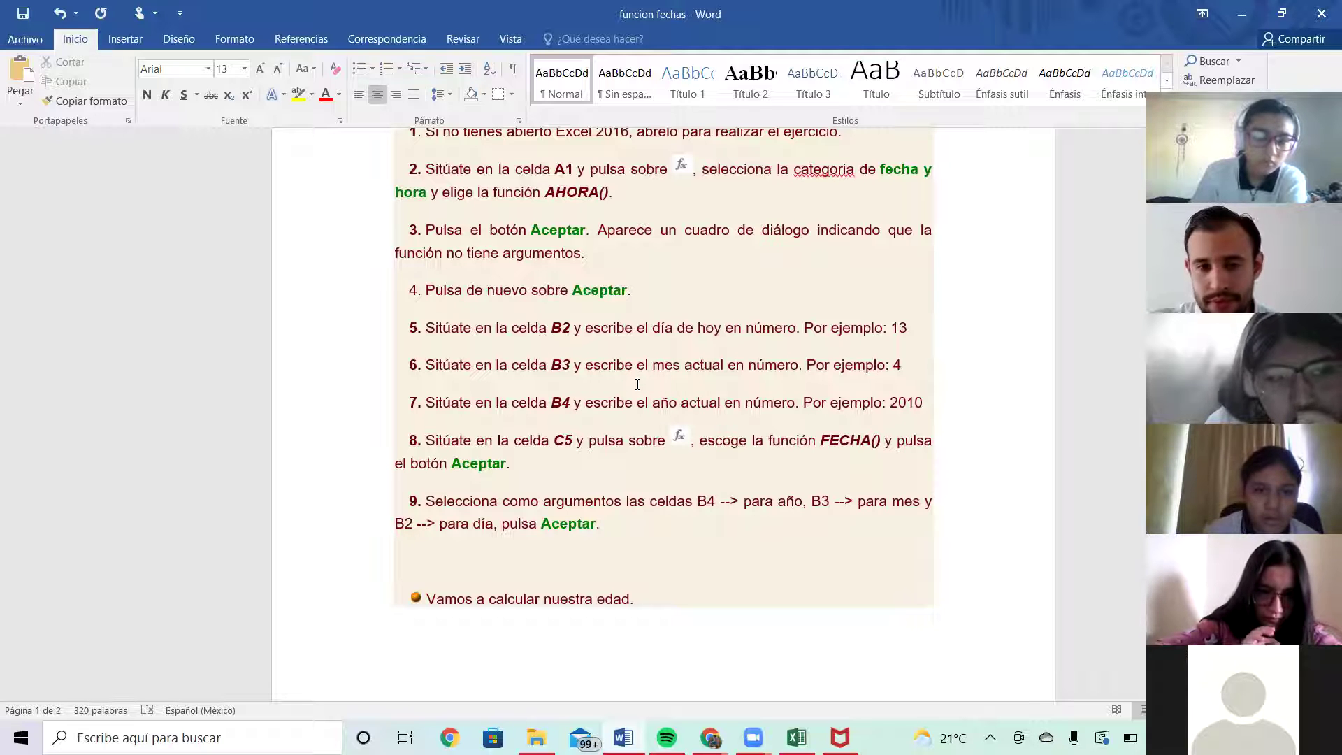
Switch to Excel, enter the day 5 in B2, the month 1 in B3 and the year 2022 in B4, and recheck the exercise document.
key("alt+Tab")
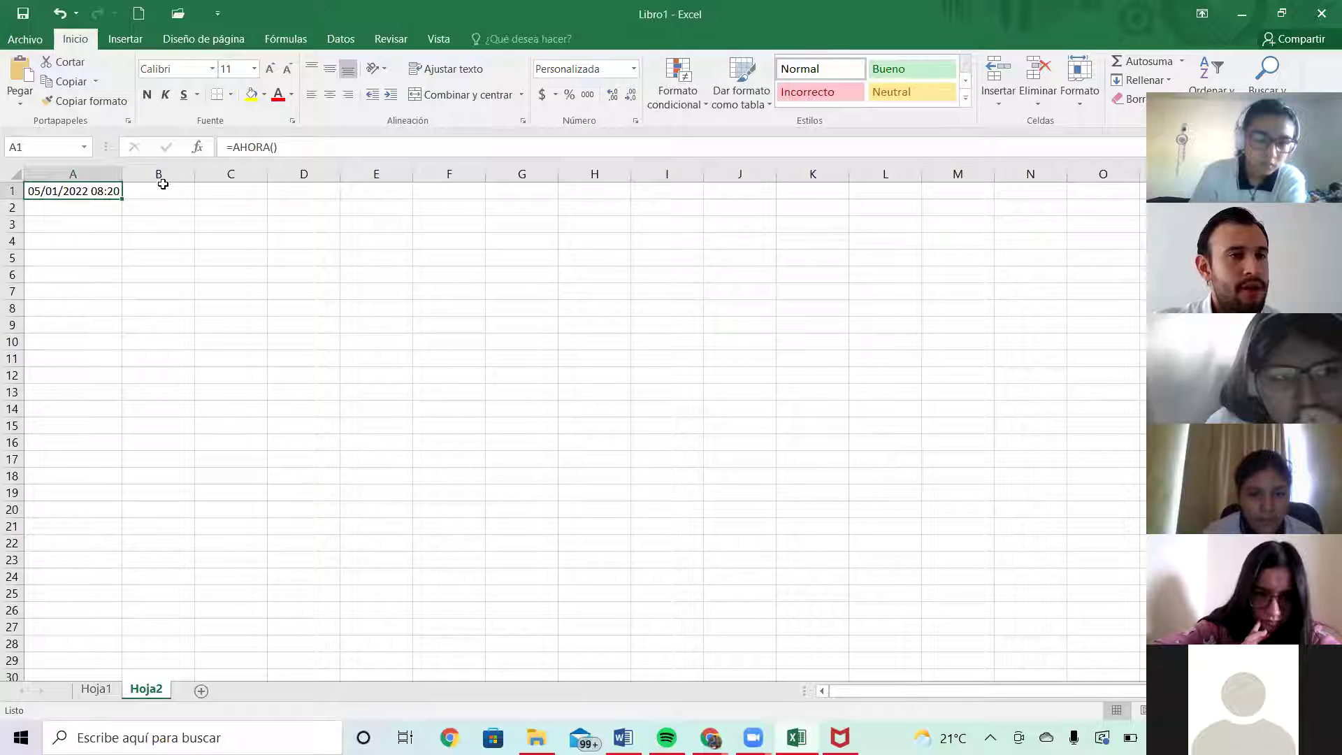
left_click(161, 210)
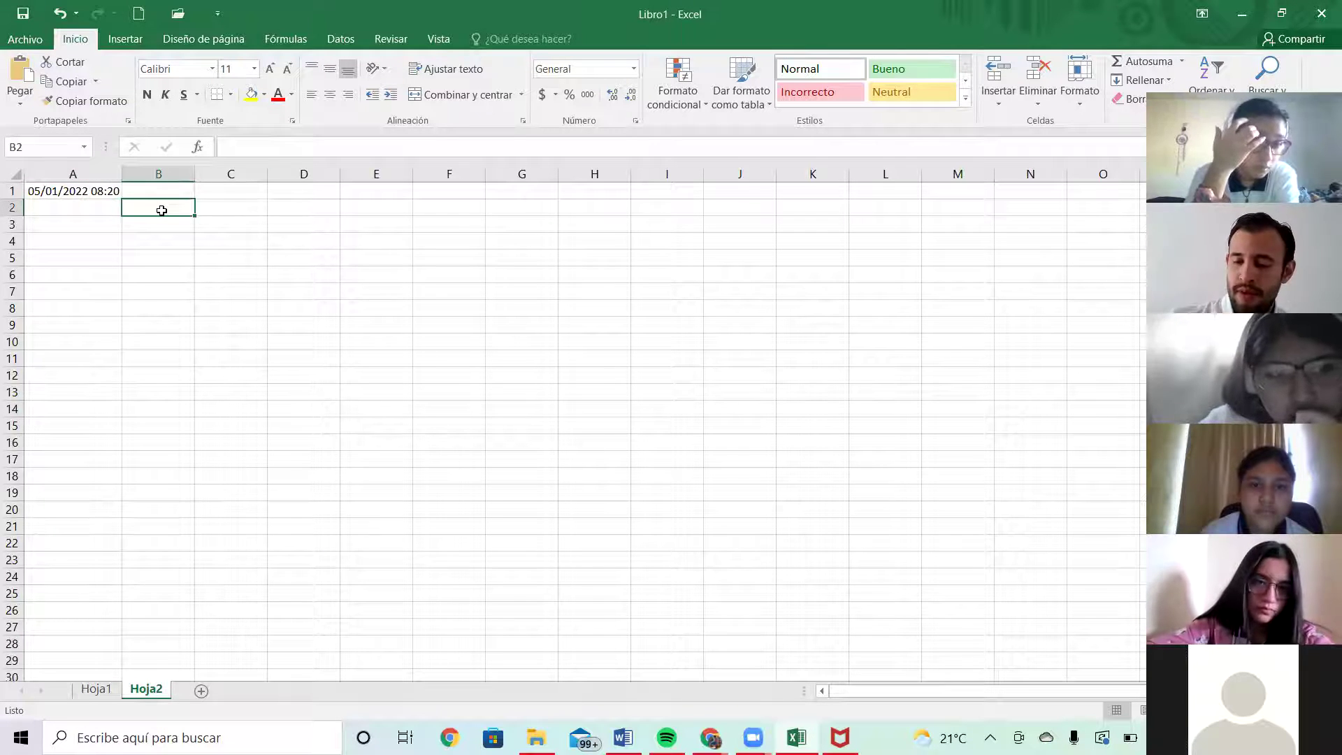
type("5")
key("Return")
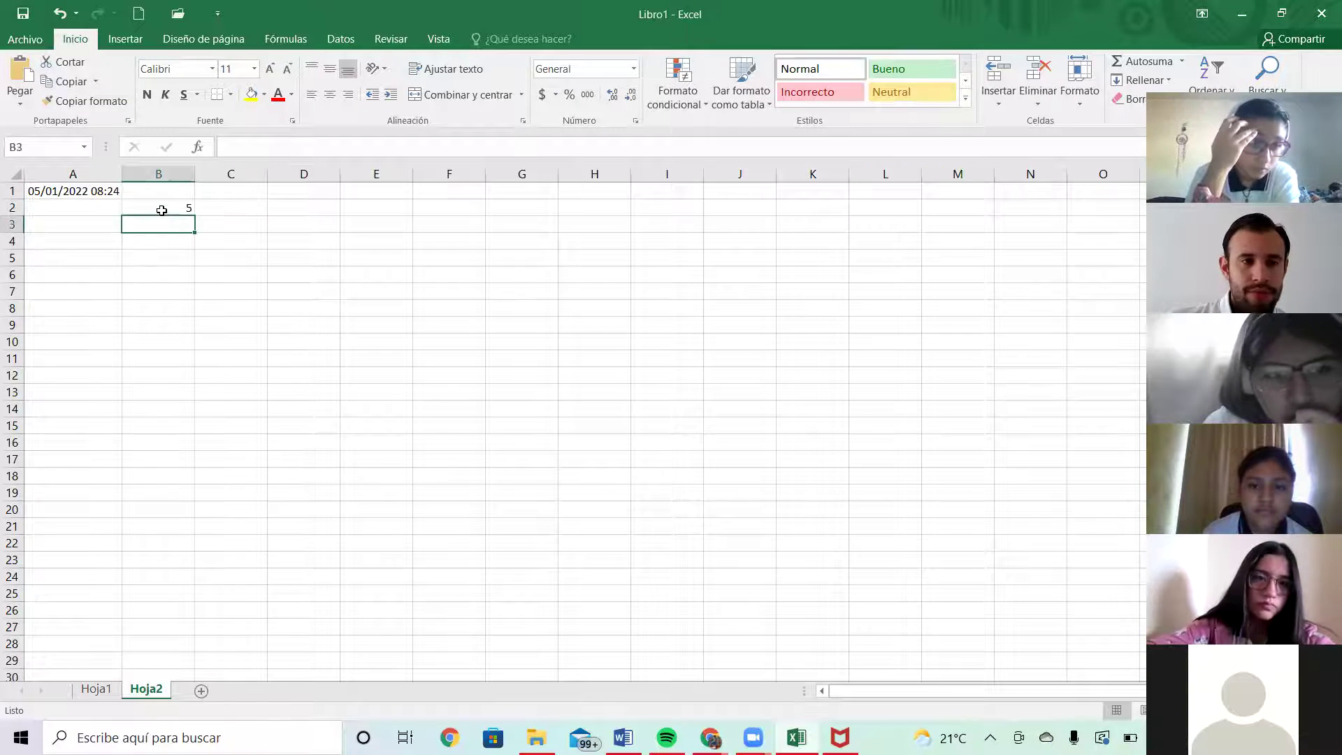
type("1")
key("Return")
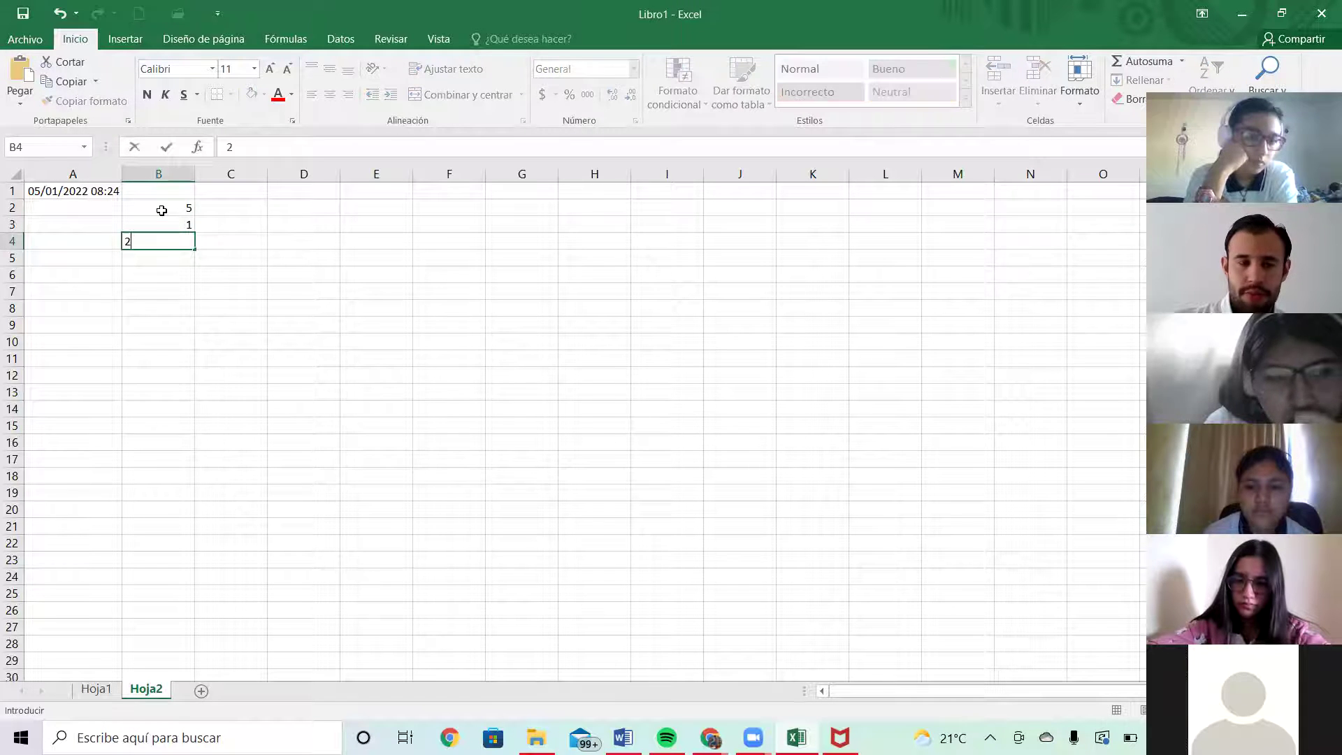
type("2022")
key("ctrl+Return")
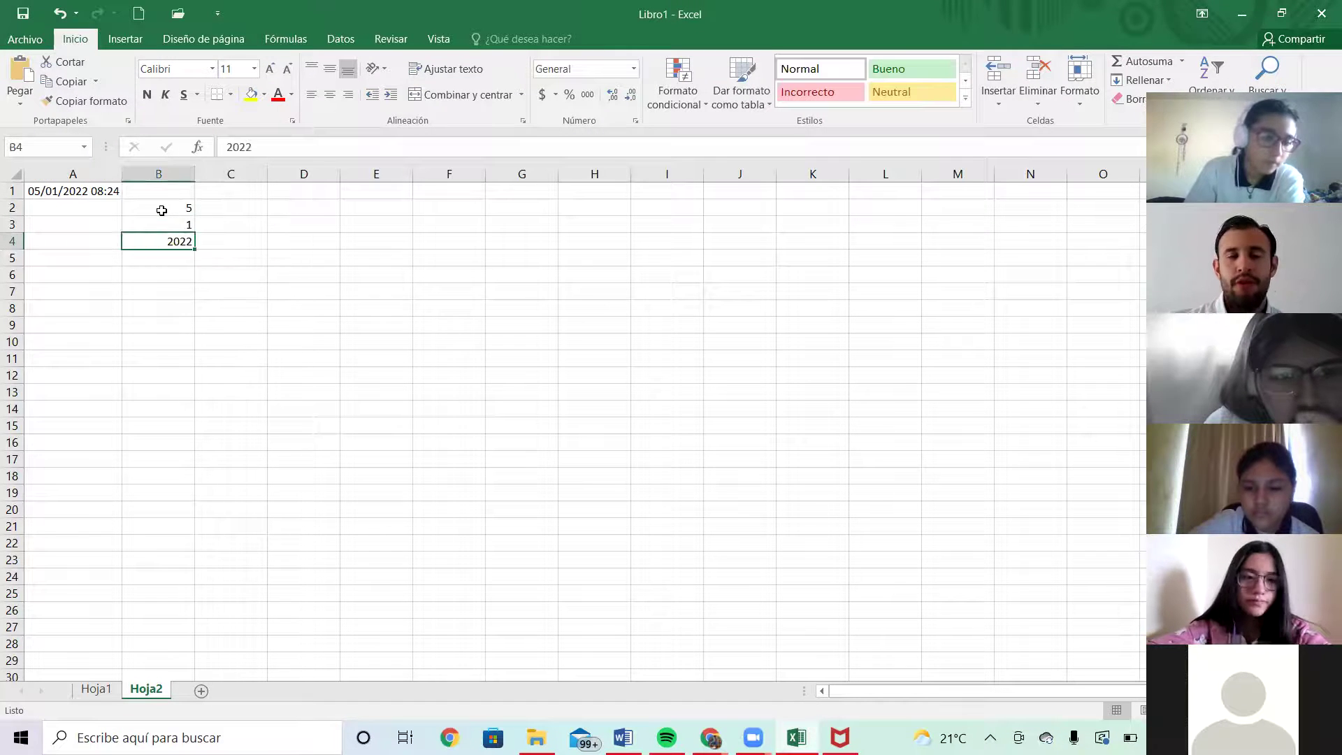
key("alt+Tab")
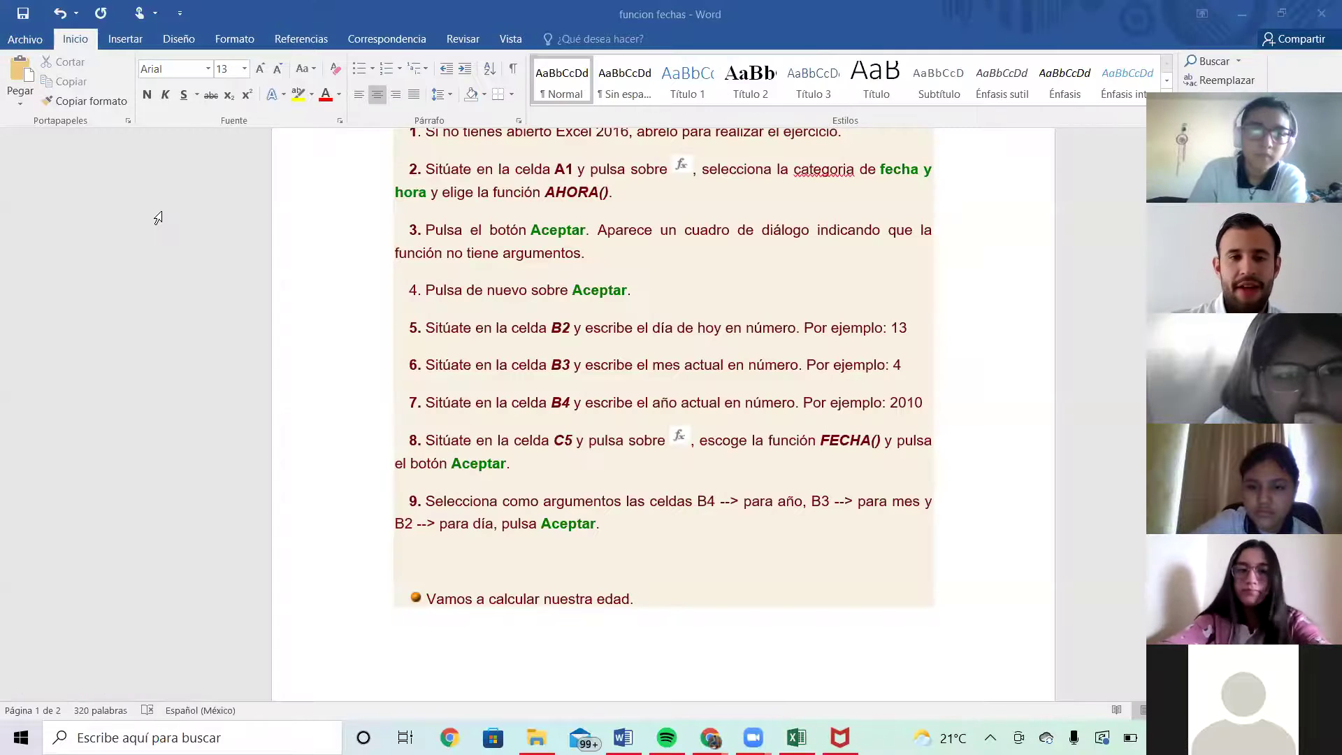
key("alt+Tab")
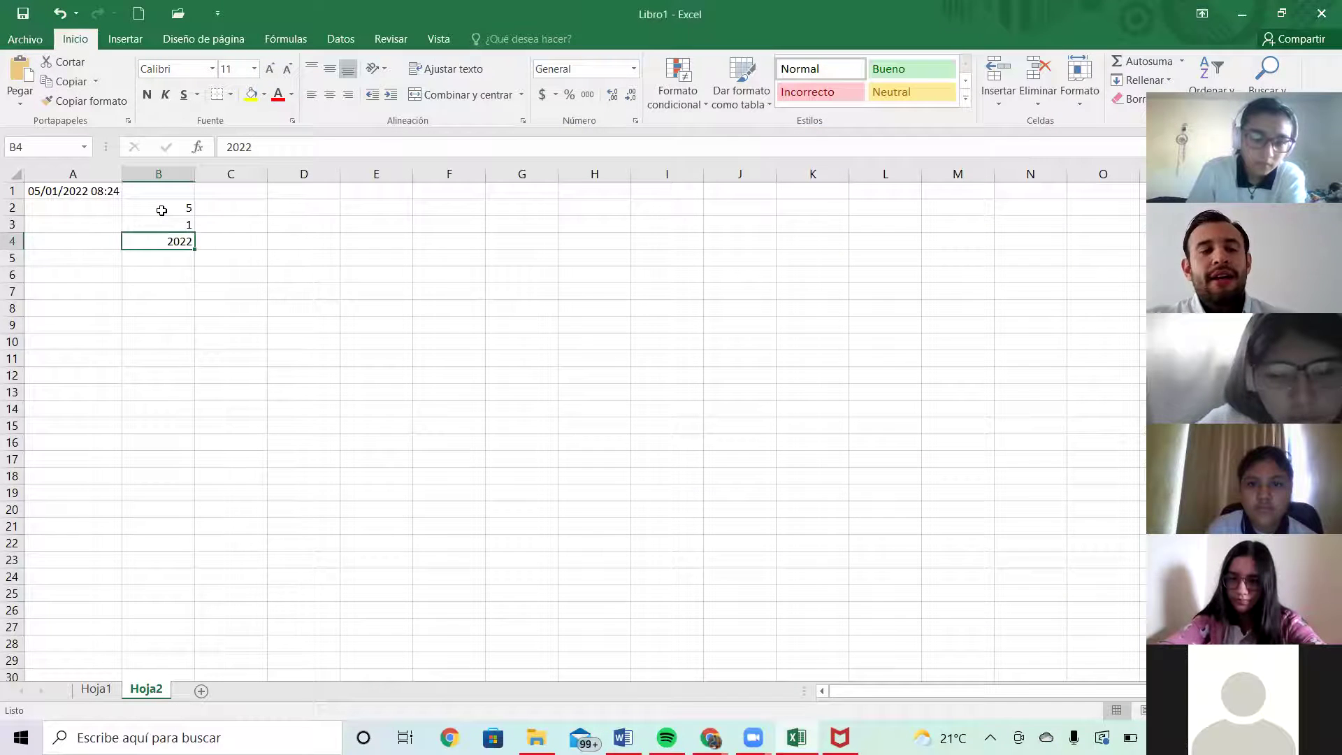
Recheck the exercise steps in Word, switch back to Excel and start the FECHA function from the Fecha y hora category in cell C5.
key("alt+Tab")
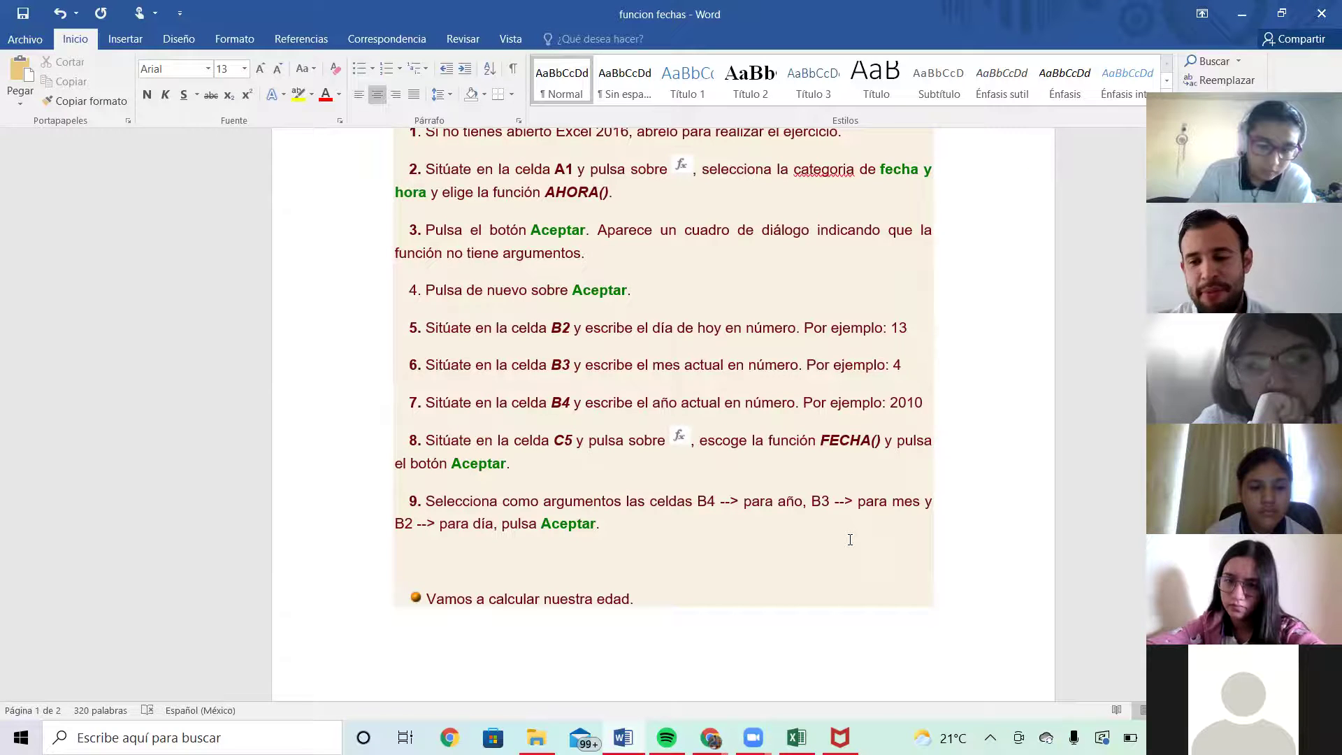
key("alt+Tab")
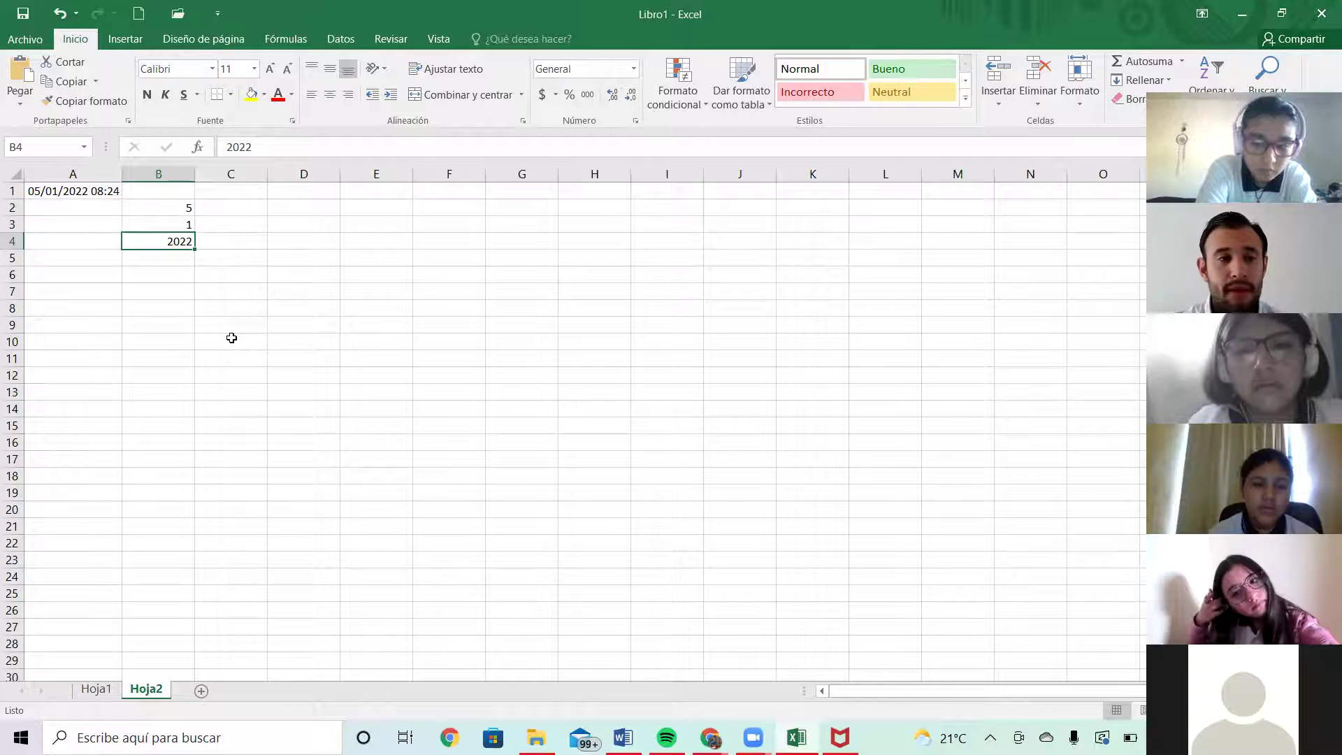
left_click(239, 263)
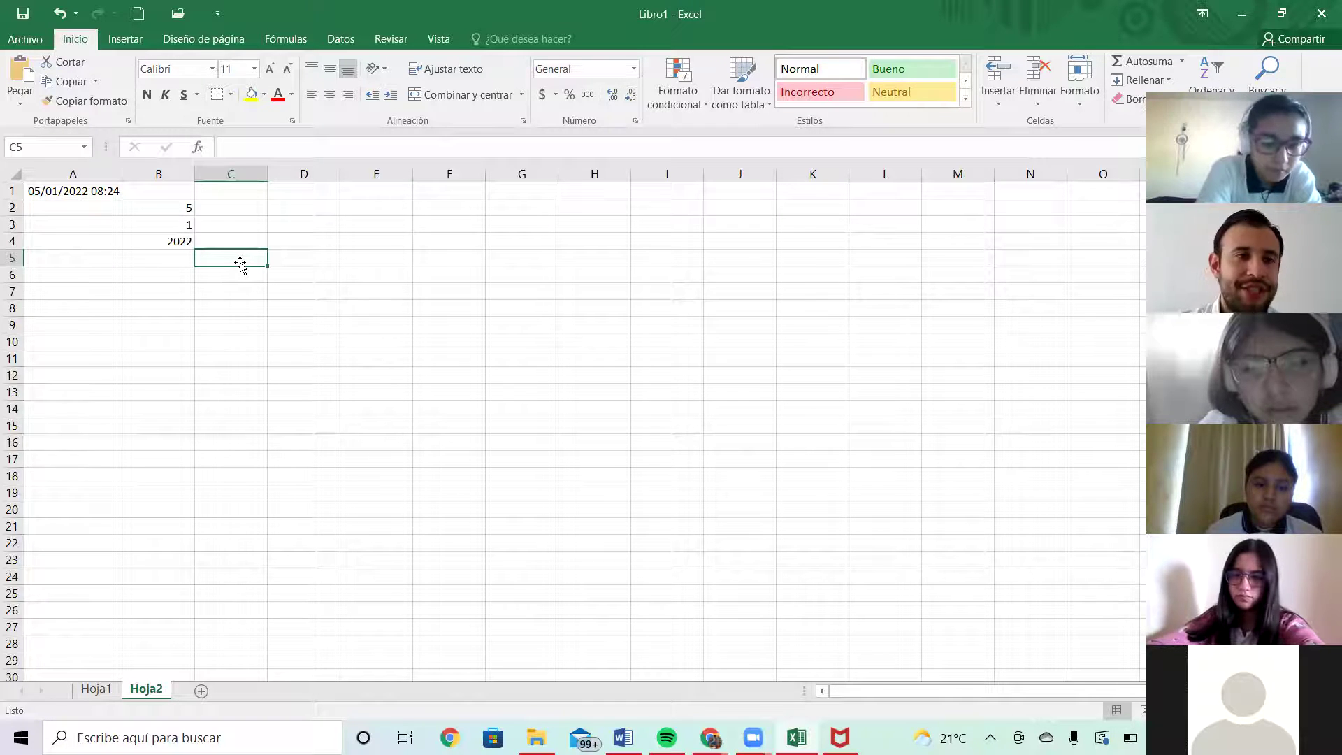
left_click(199, 147)
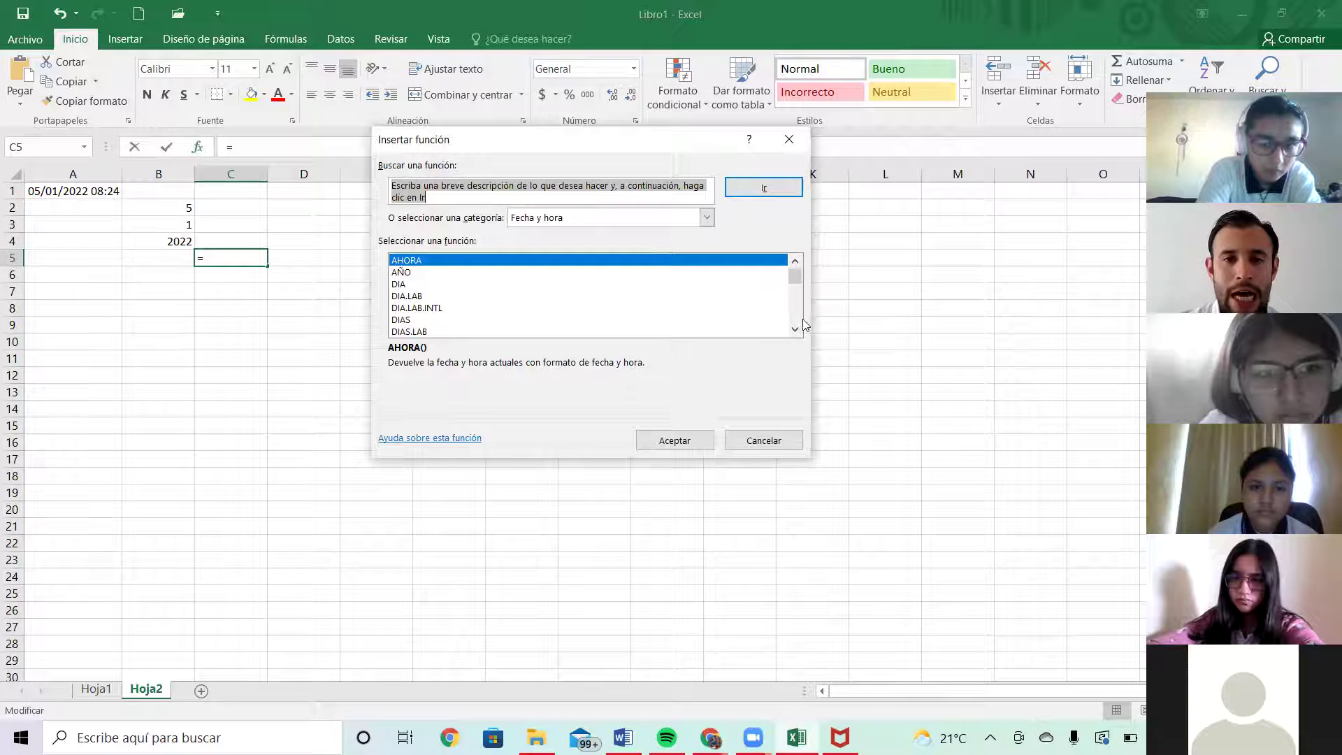
scroll(795, 333, "down", 4)
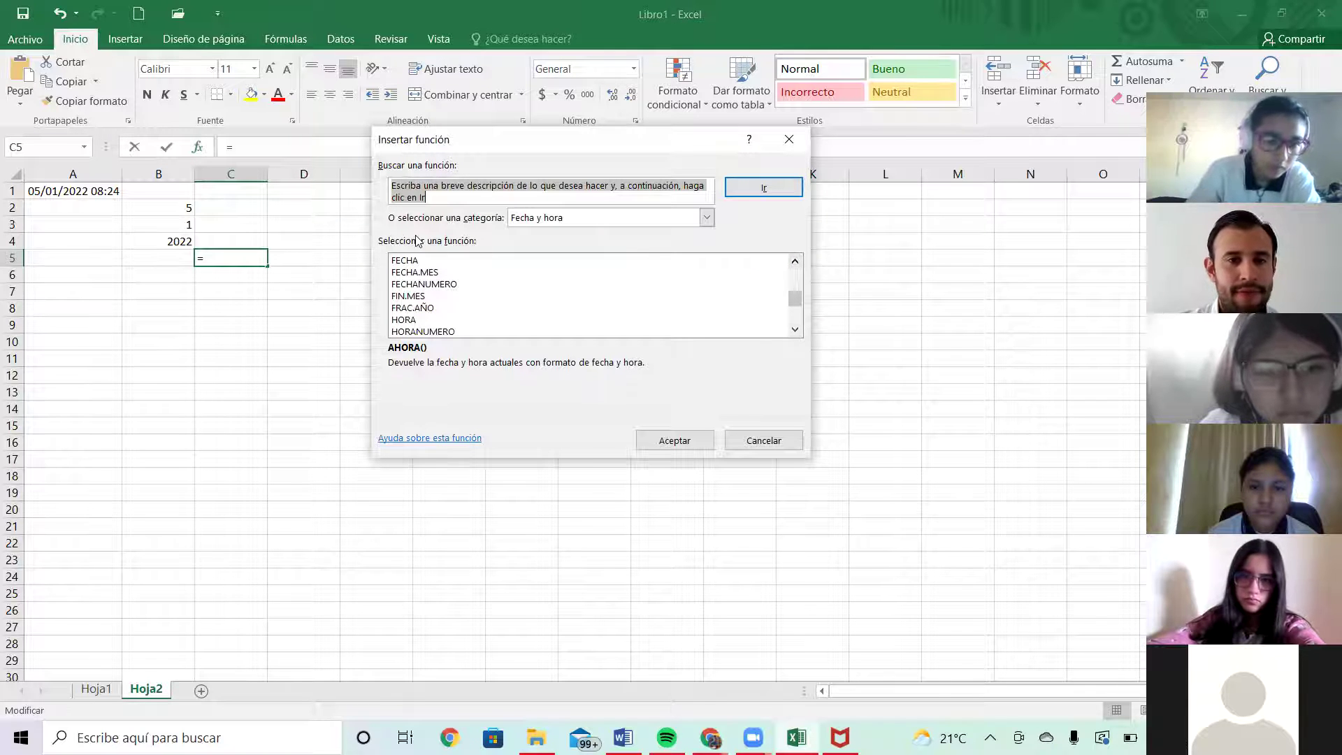
left_click(411, 270)
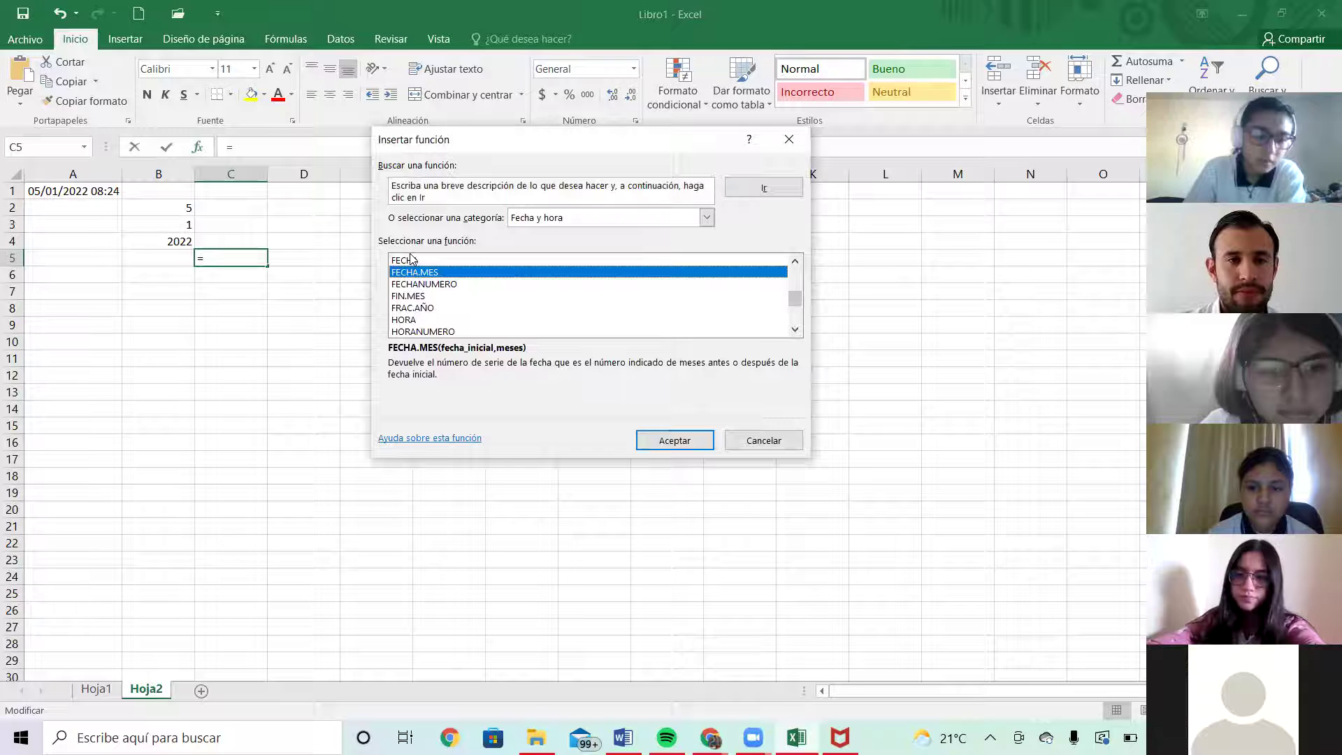
left_click(411, 260)
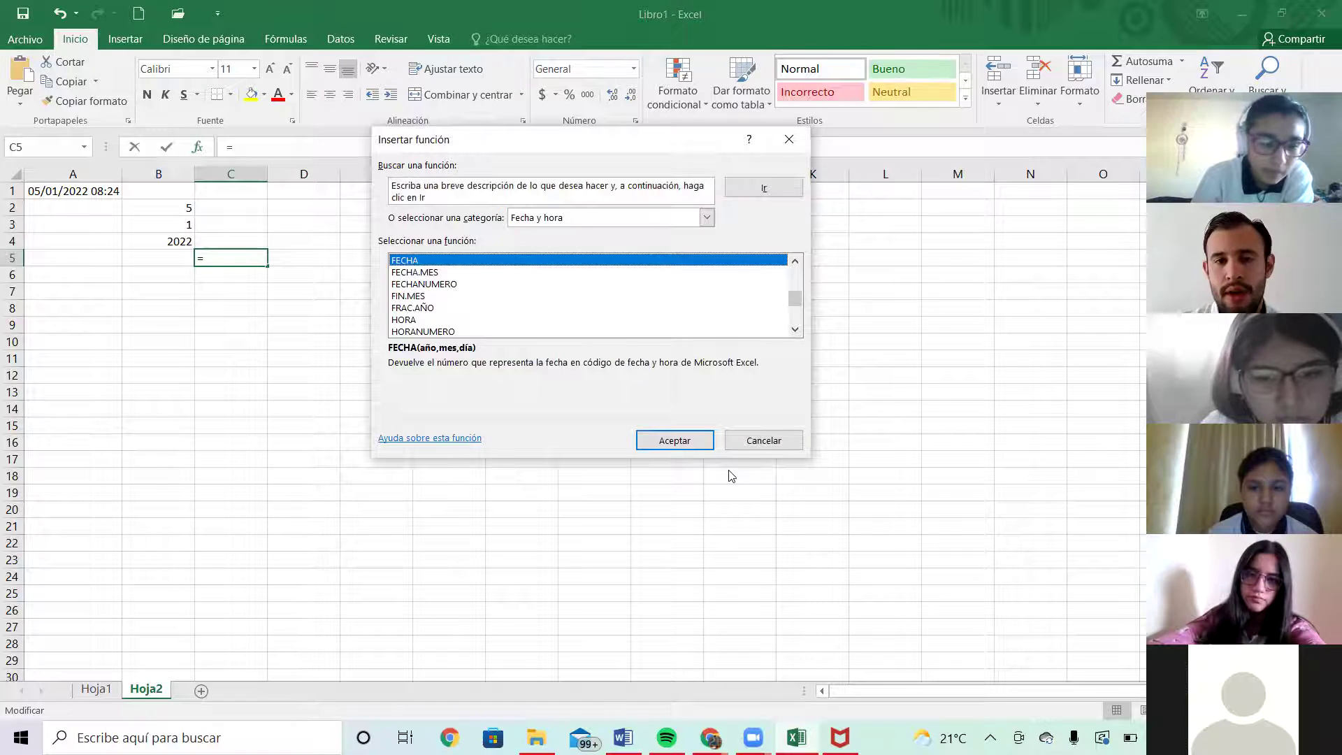
left_click(685, 446)
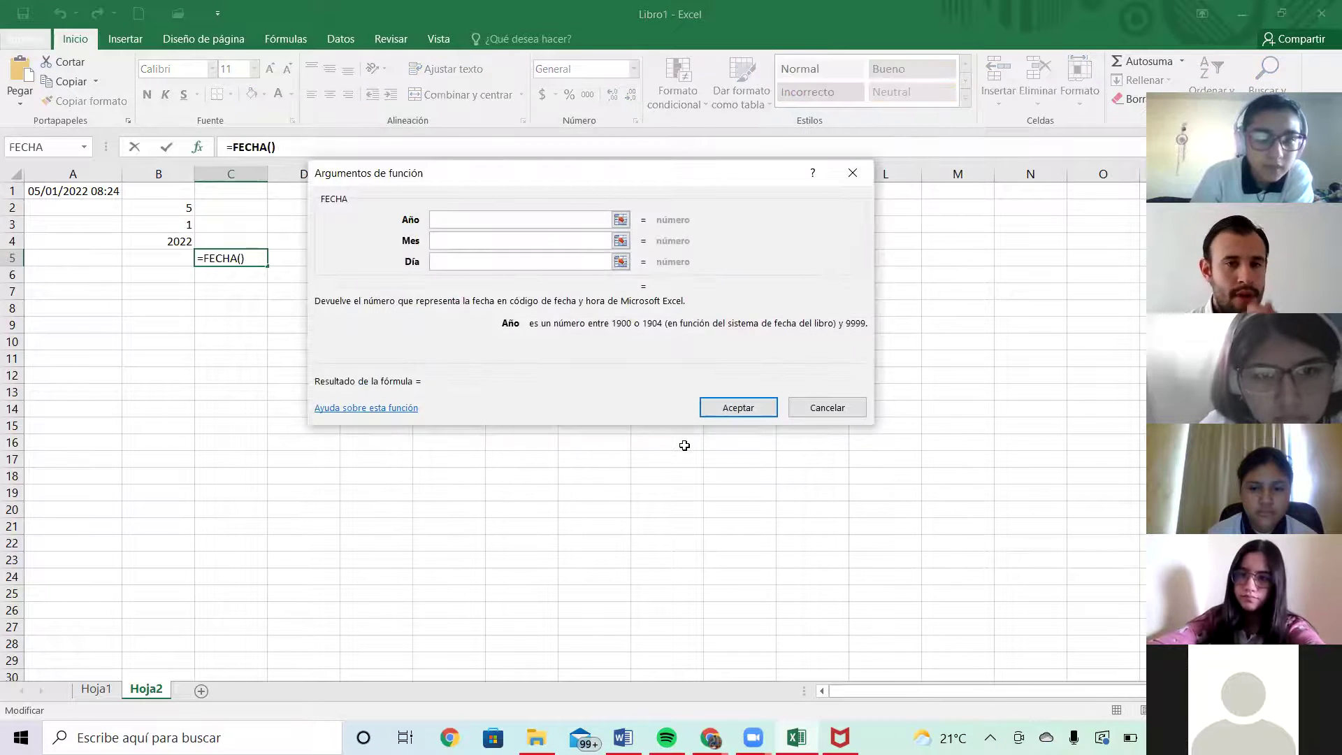
Complete FECHA in C5 with B4 as the year, B3 as the month and B2 as the day.
left_click(620, 219)
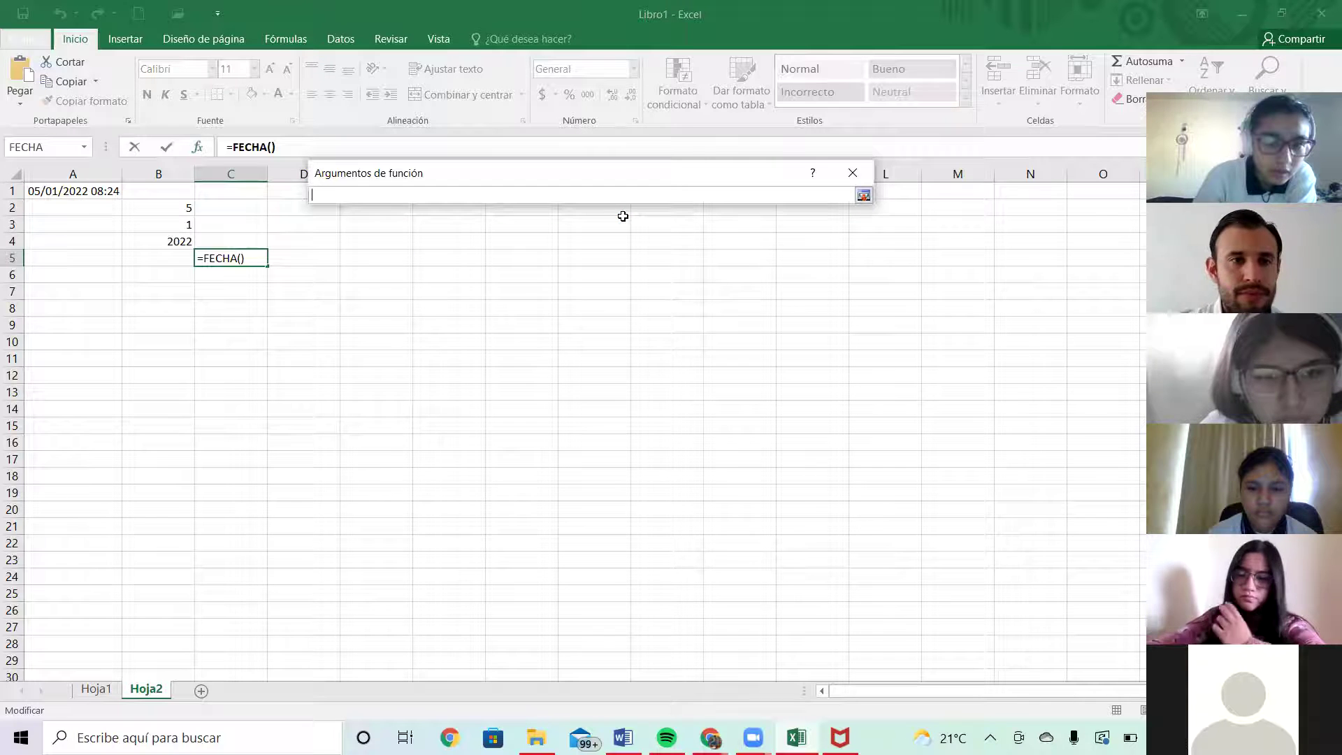
left_click(169, 243)
key("Return")
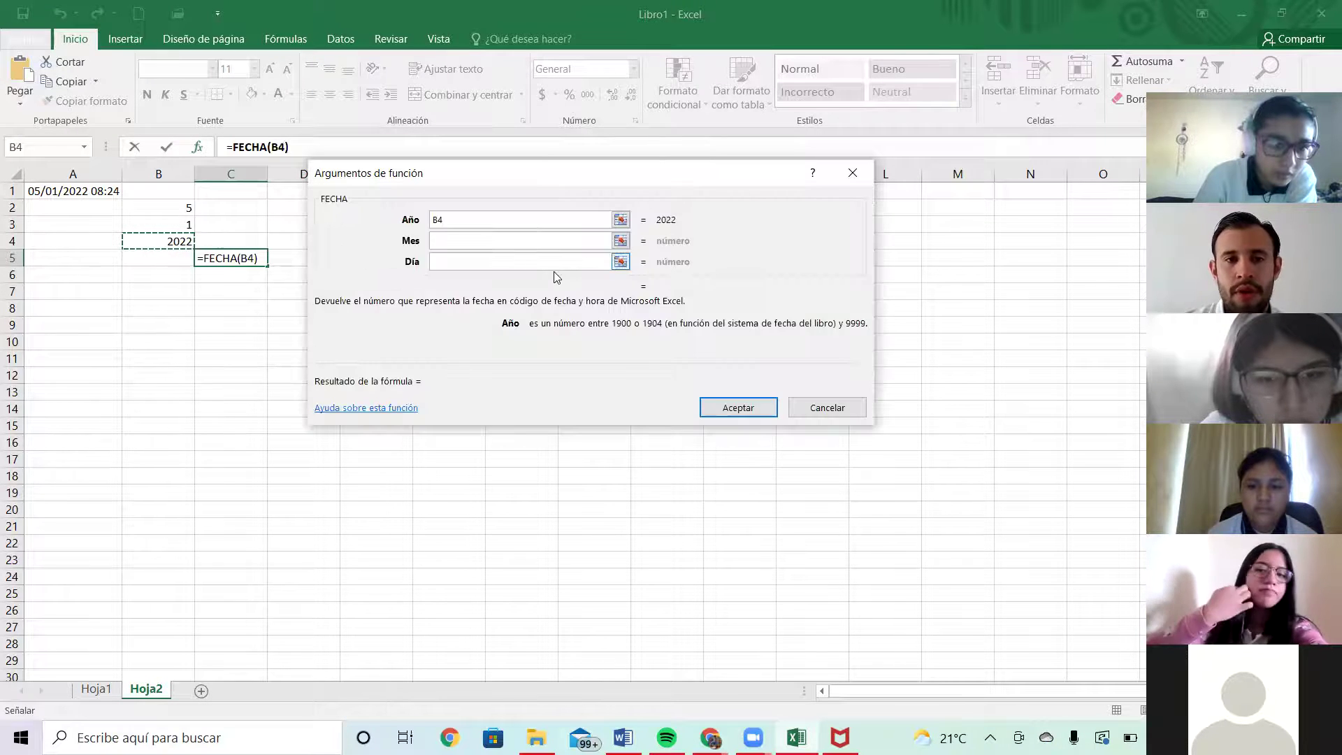
left_click(621, 240)
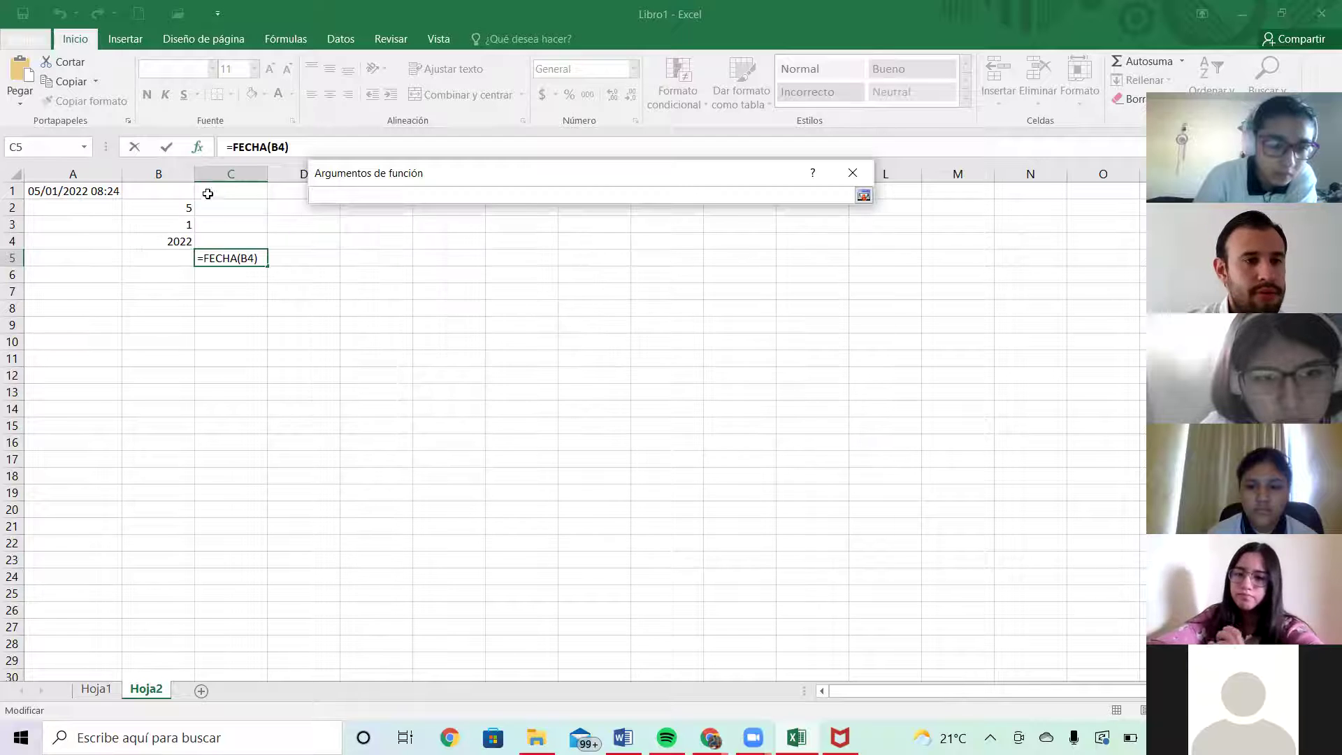
left_click(182, 223)
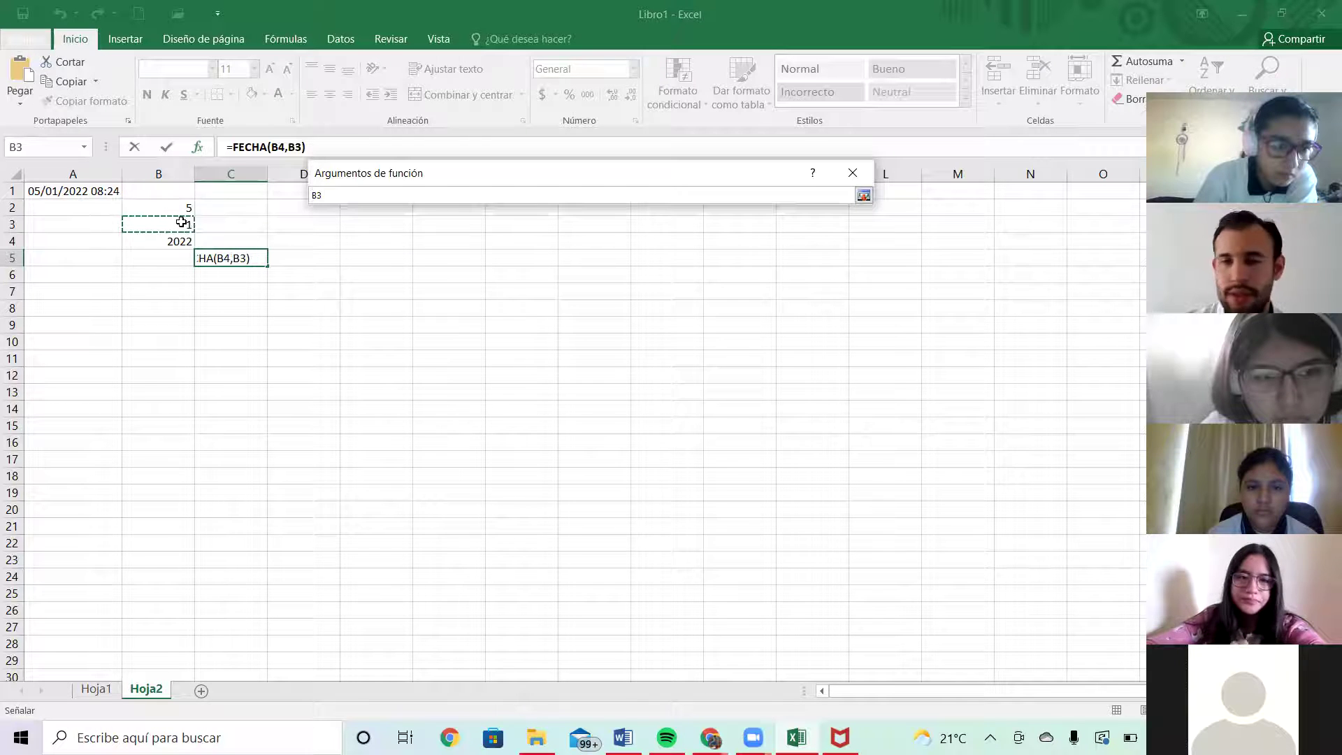
key("Return")
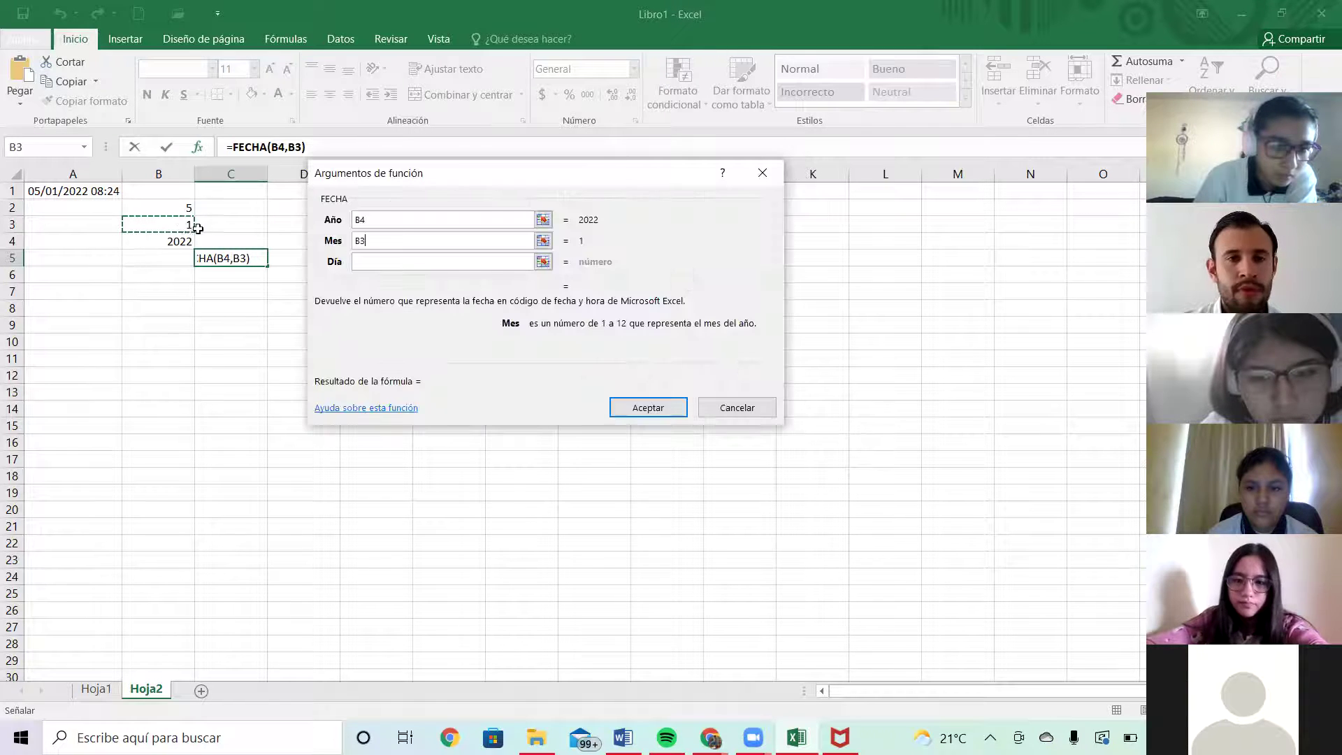
left_click(543, 261)
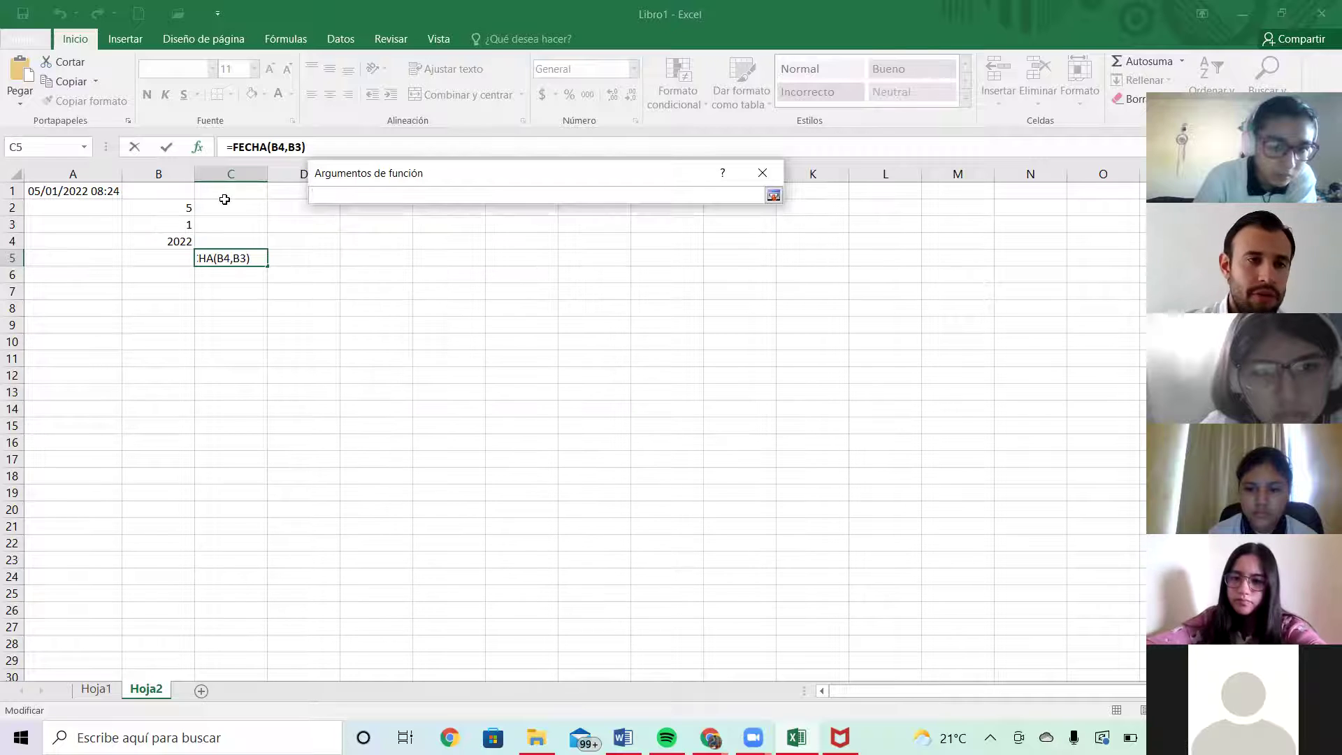
left_click(175, 207)
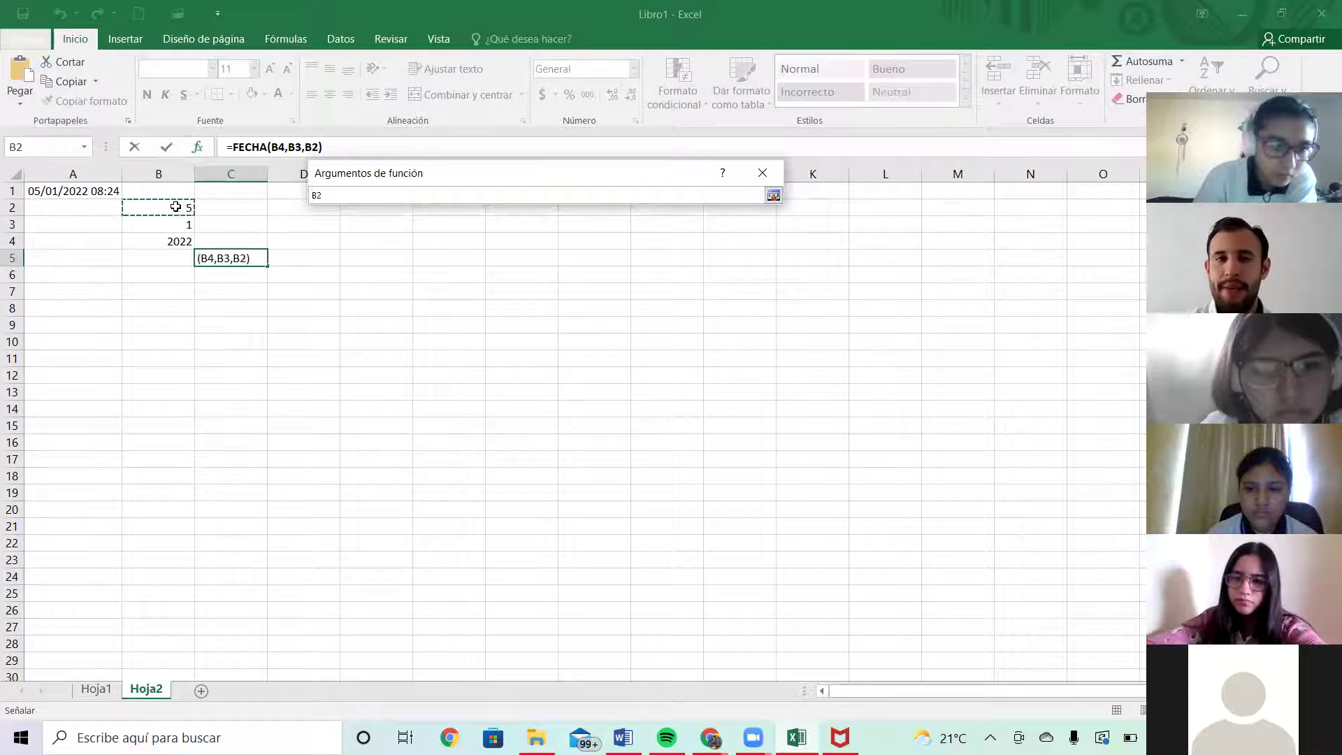
key("Return")
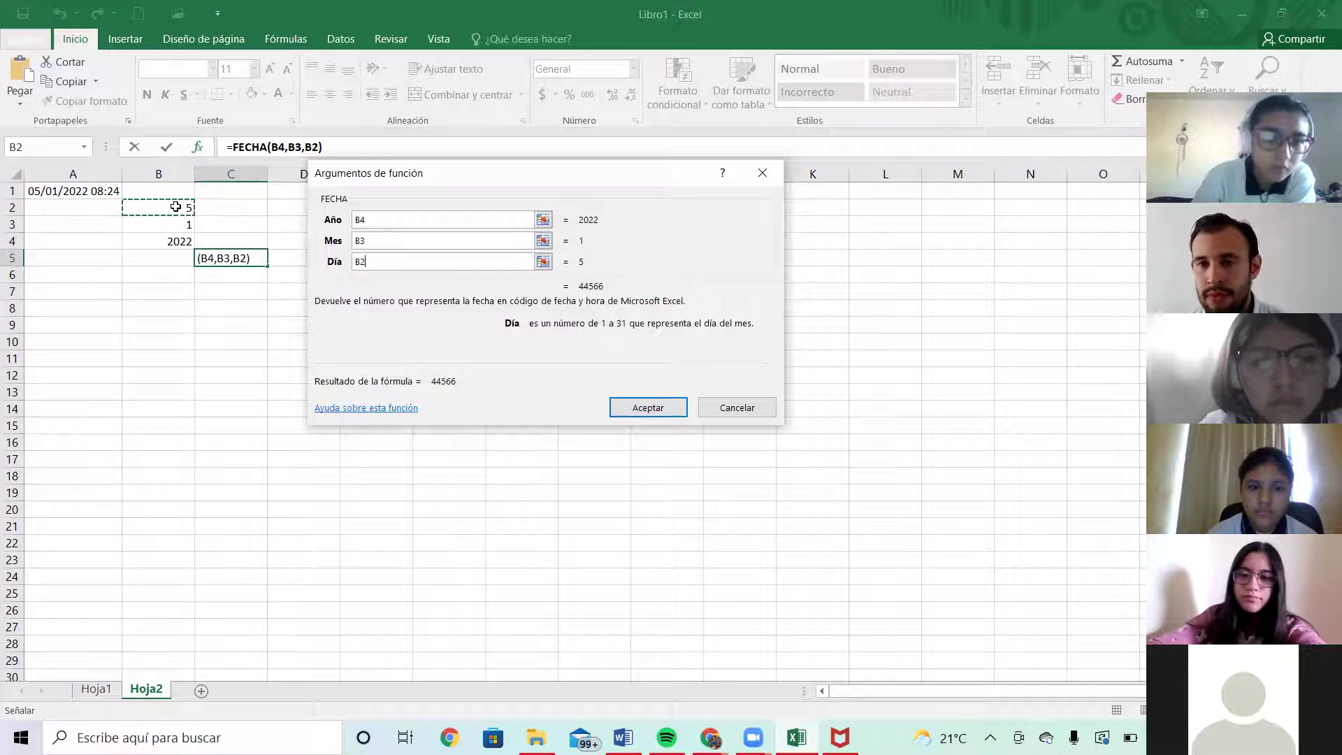
left_click(645, 411)
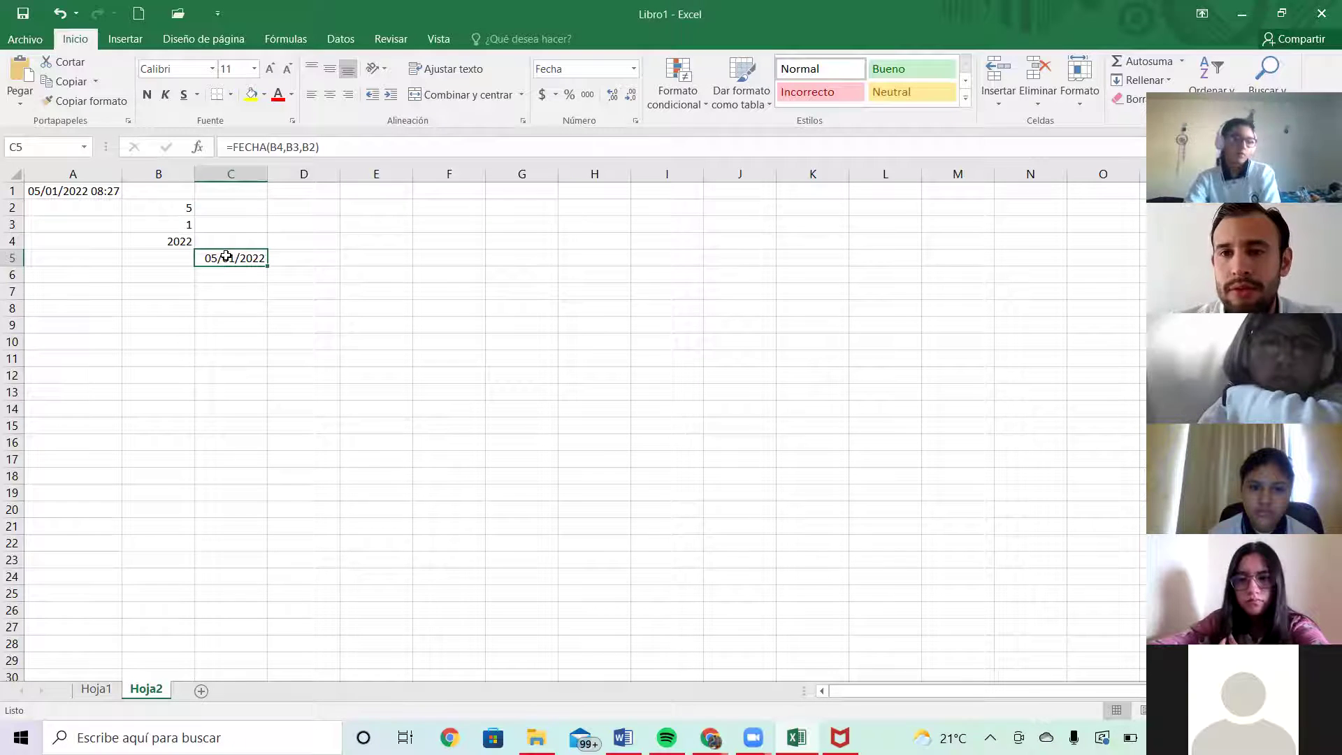
Set the day in B2 to 10 and the year in B4 to 2030, checking the FECHA date in C5.
left_click(184, 208)
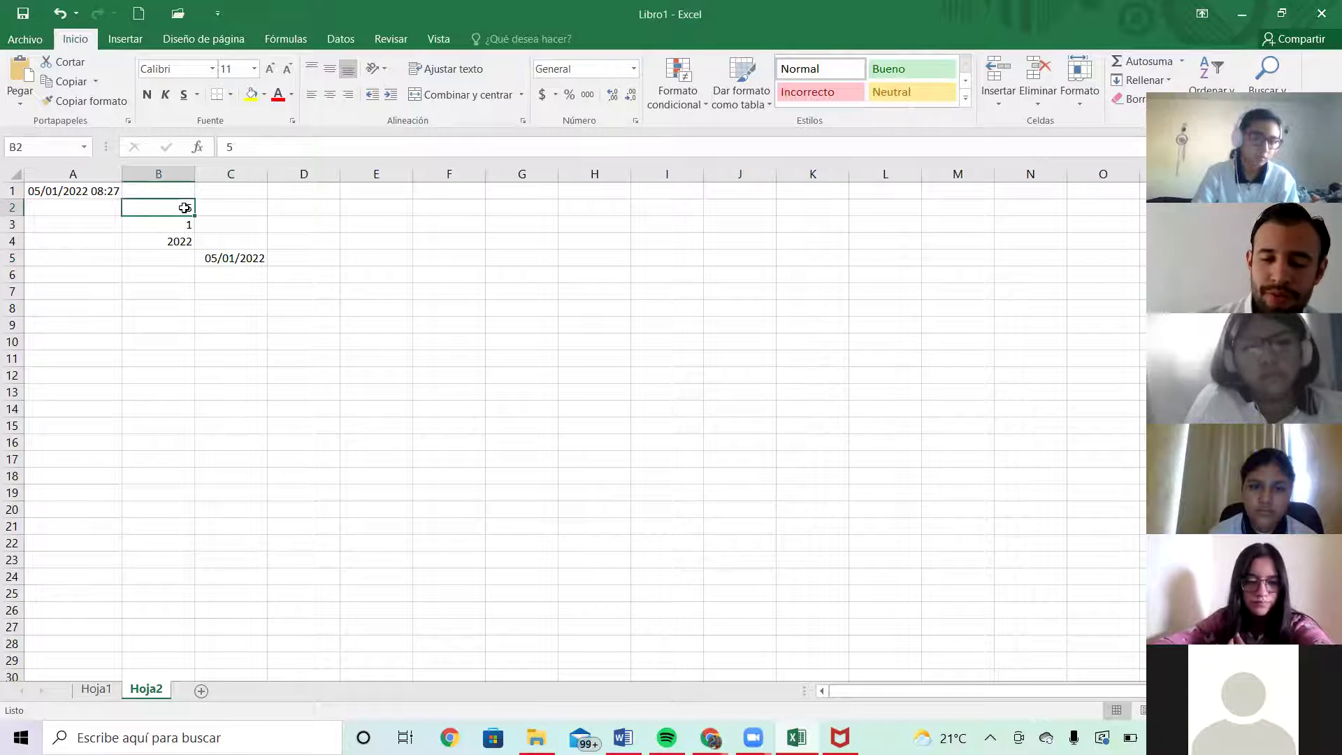
type("10")
key("Return")
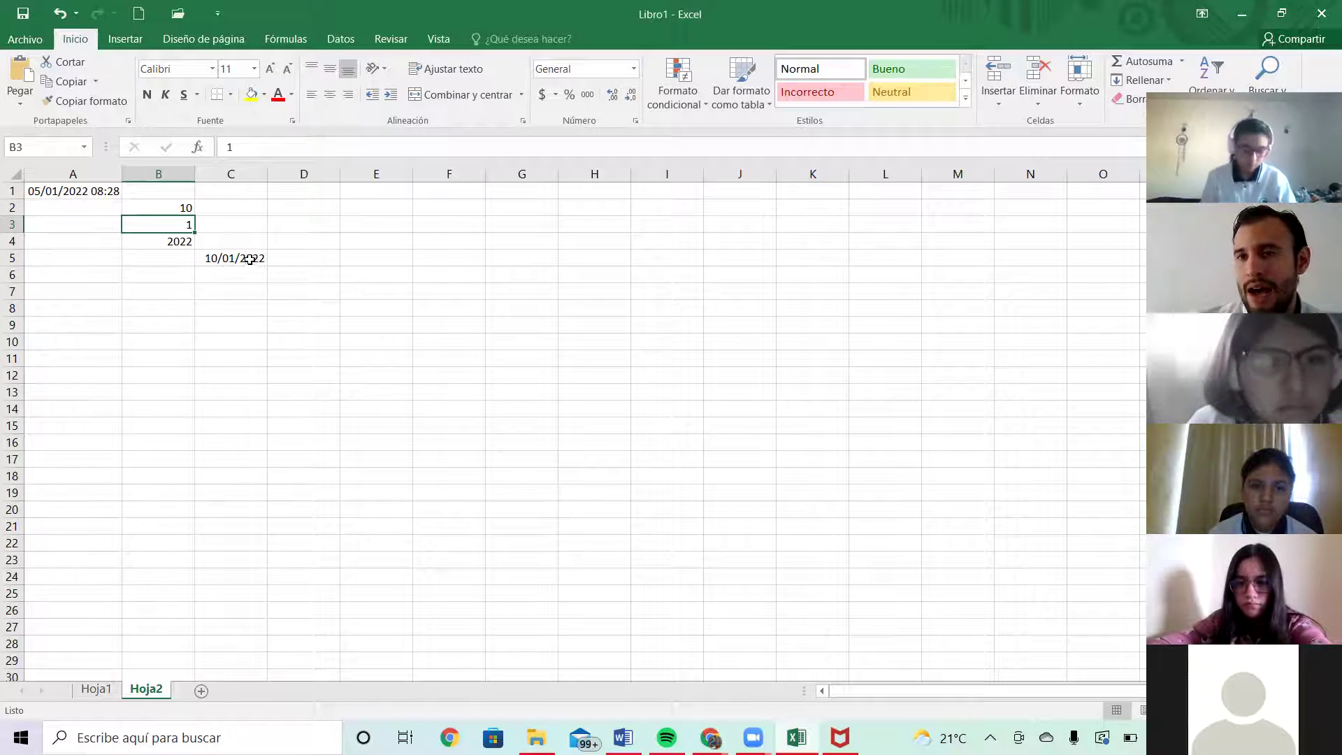
left_click(152, 243)
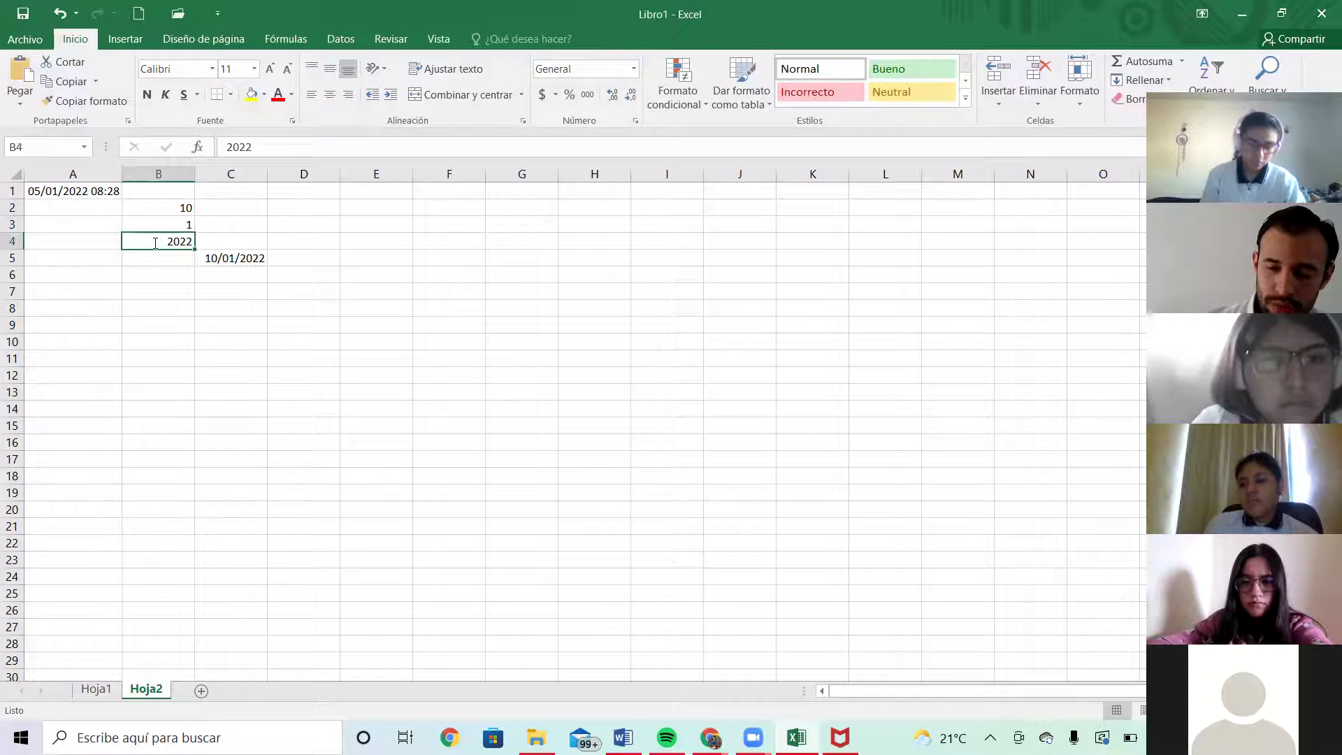
type("2030")
key("Return")
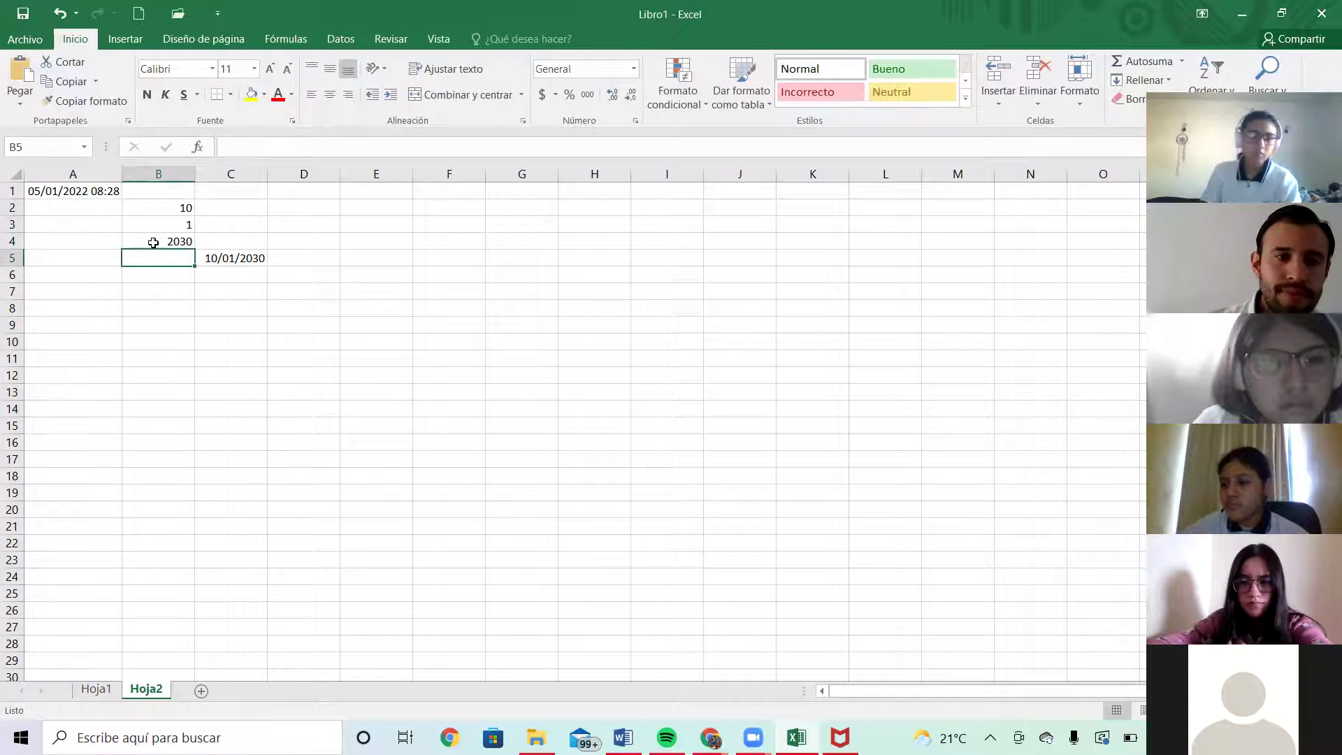
left_click(234, 258)
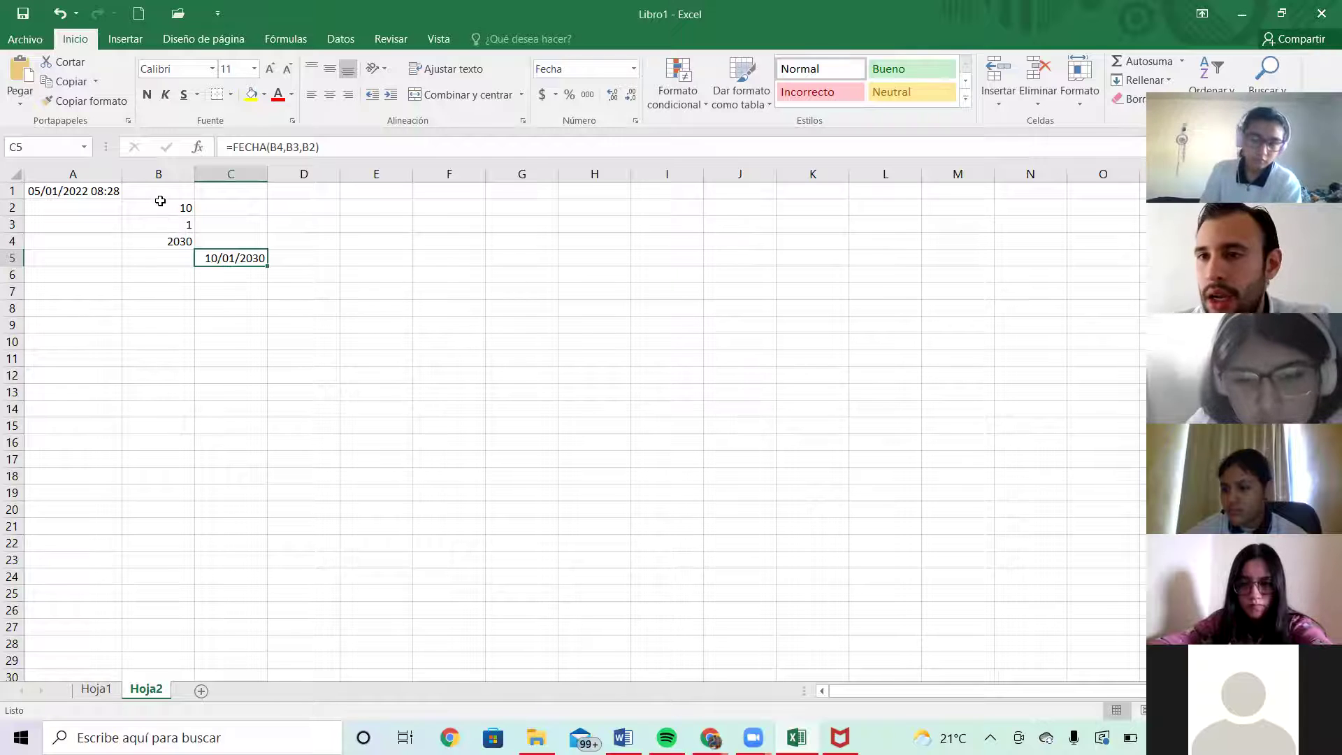
Set the month in B3 to 5 and review the formulas in C5 and A1.
left_click_drag(164, 204, 169, 239)
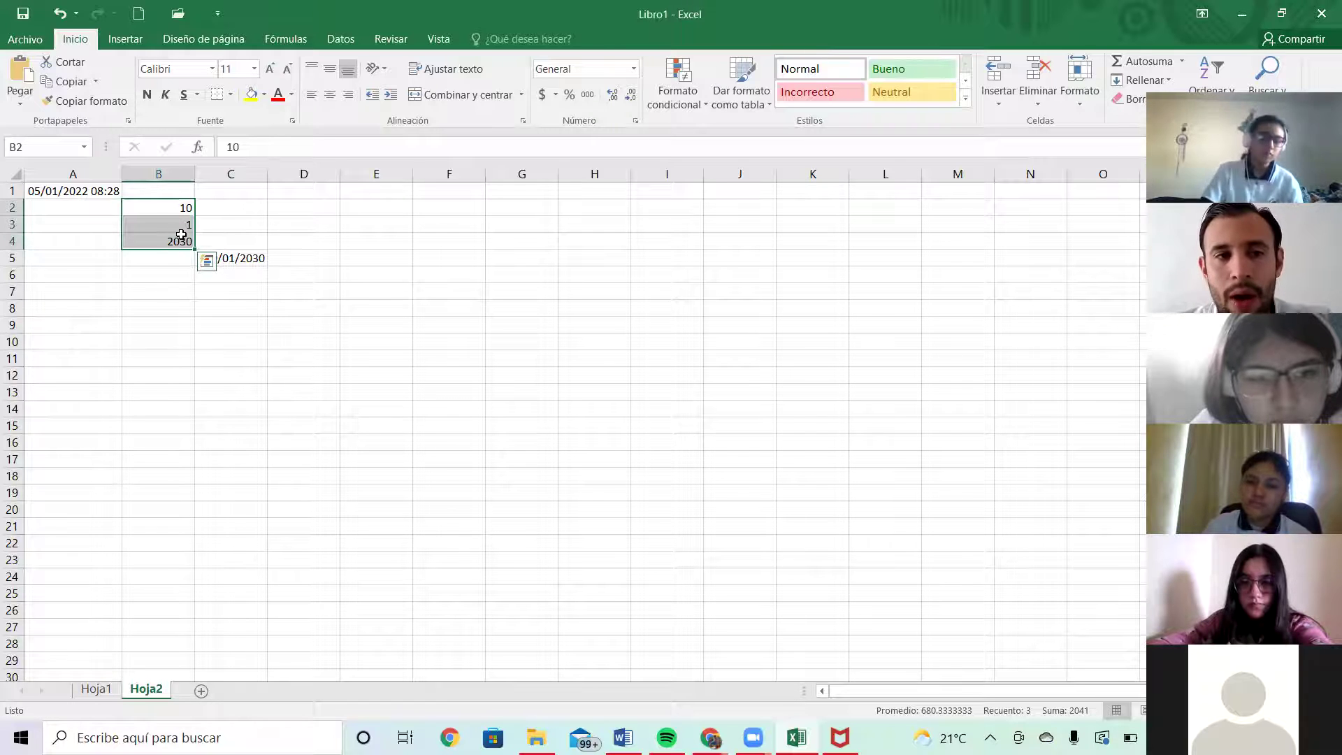
left_click(206, 258)
left_click(176, 223)
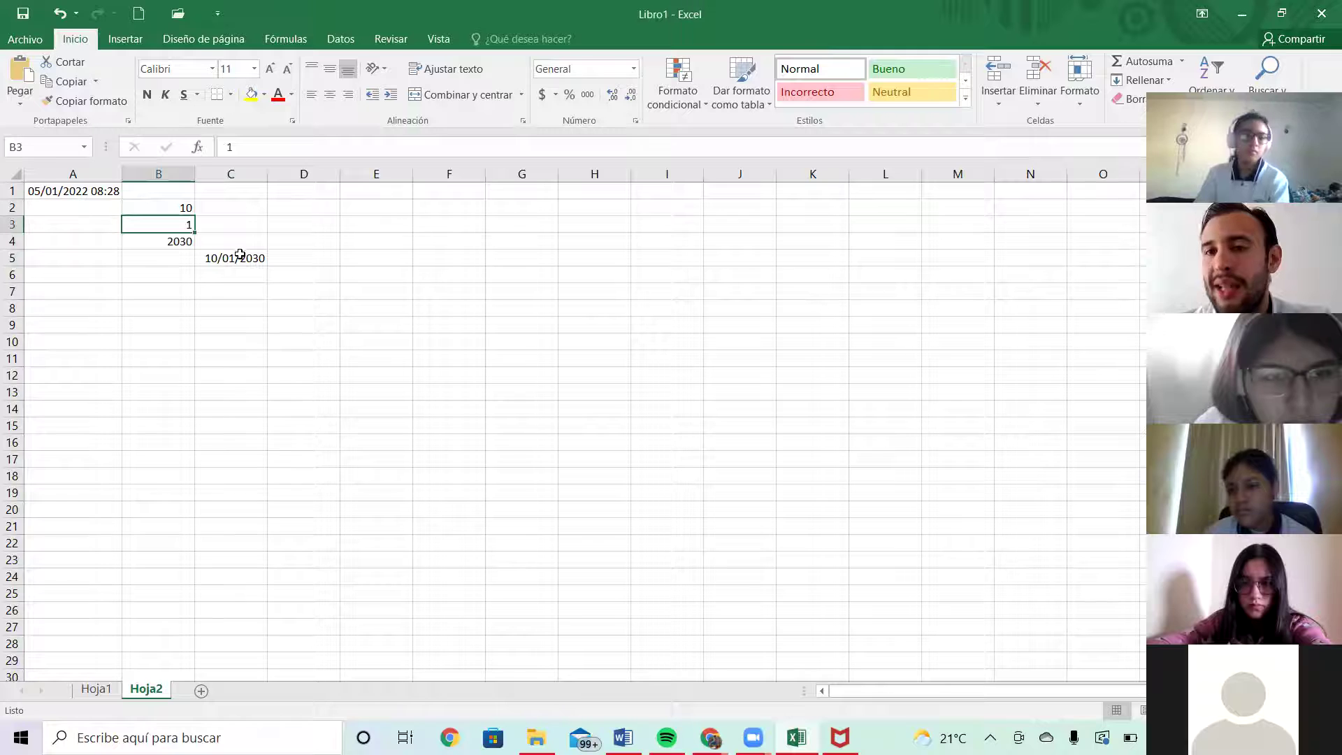
type("5")
key("Return")
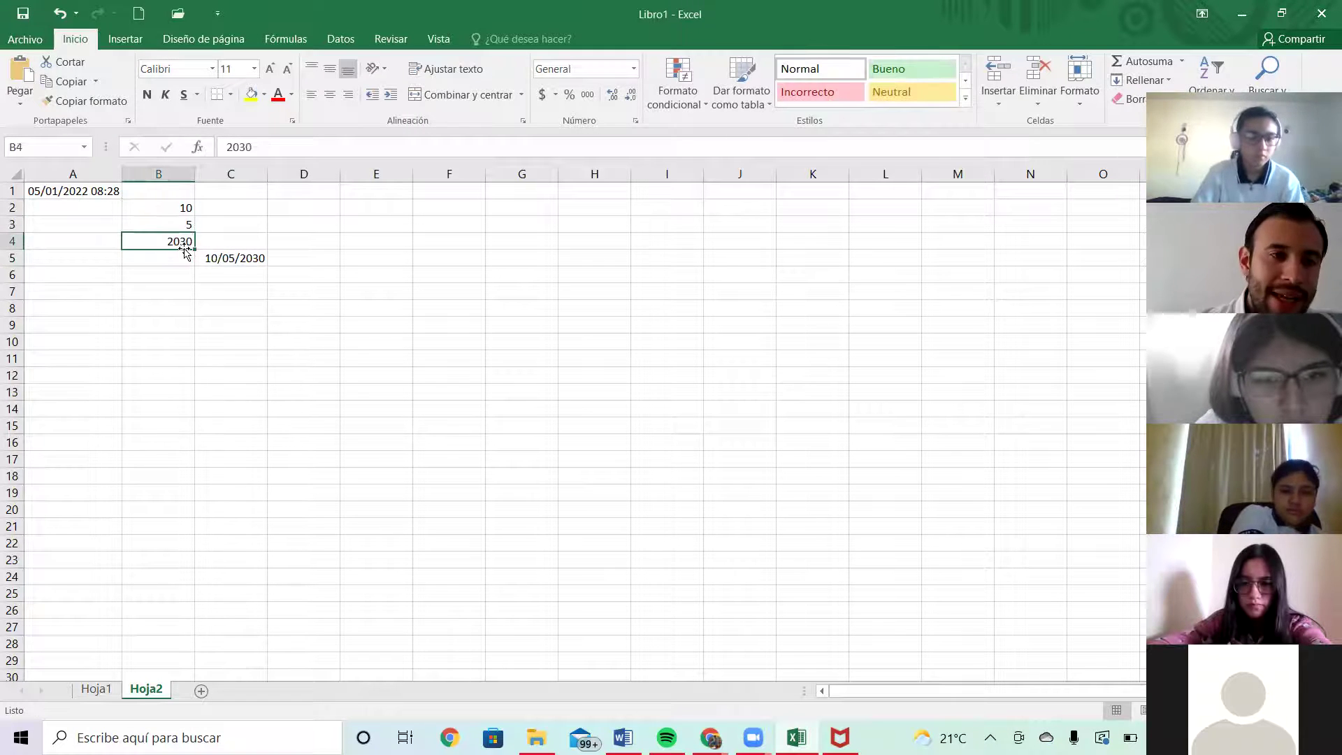
left_click(225, 260)
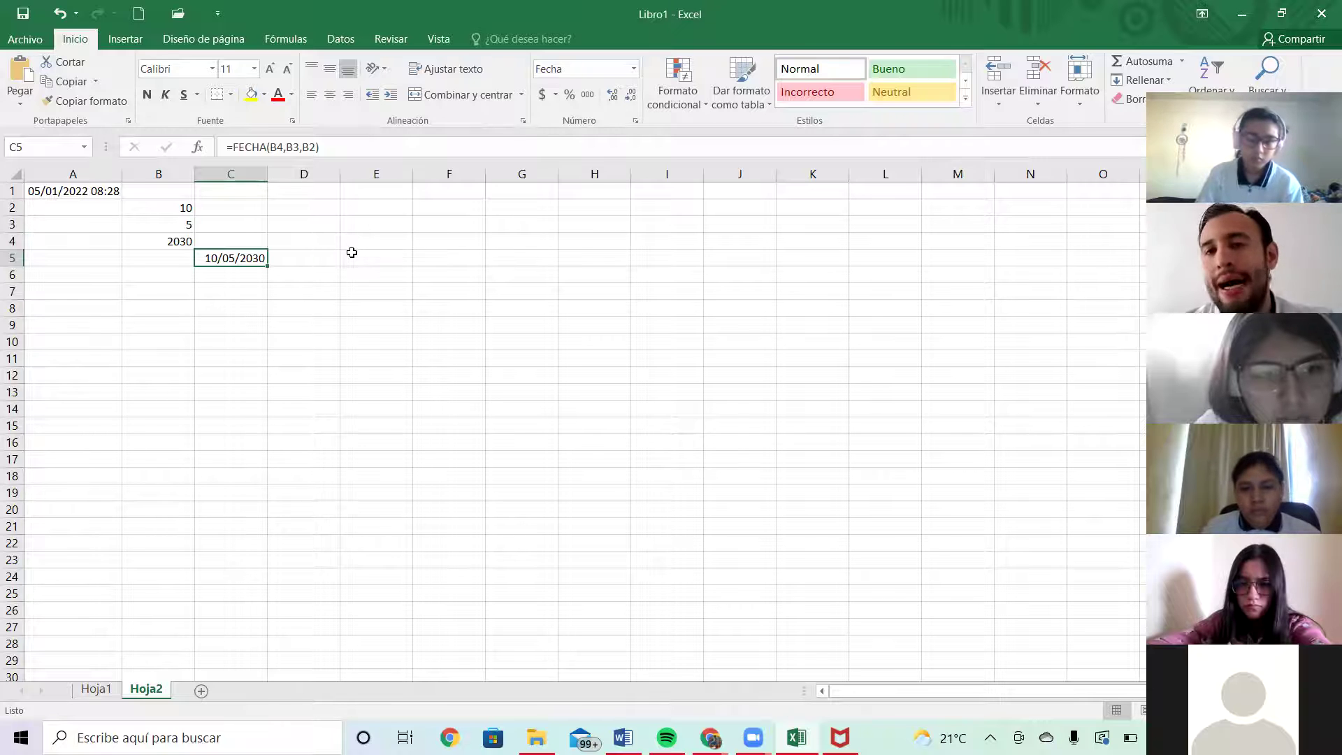
left_click(278, 237)
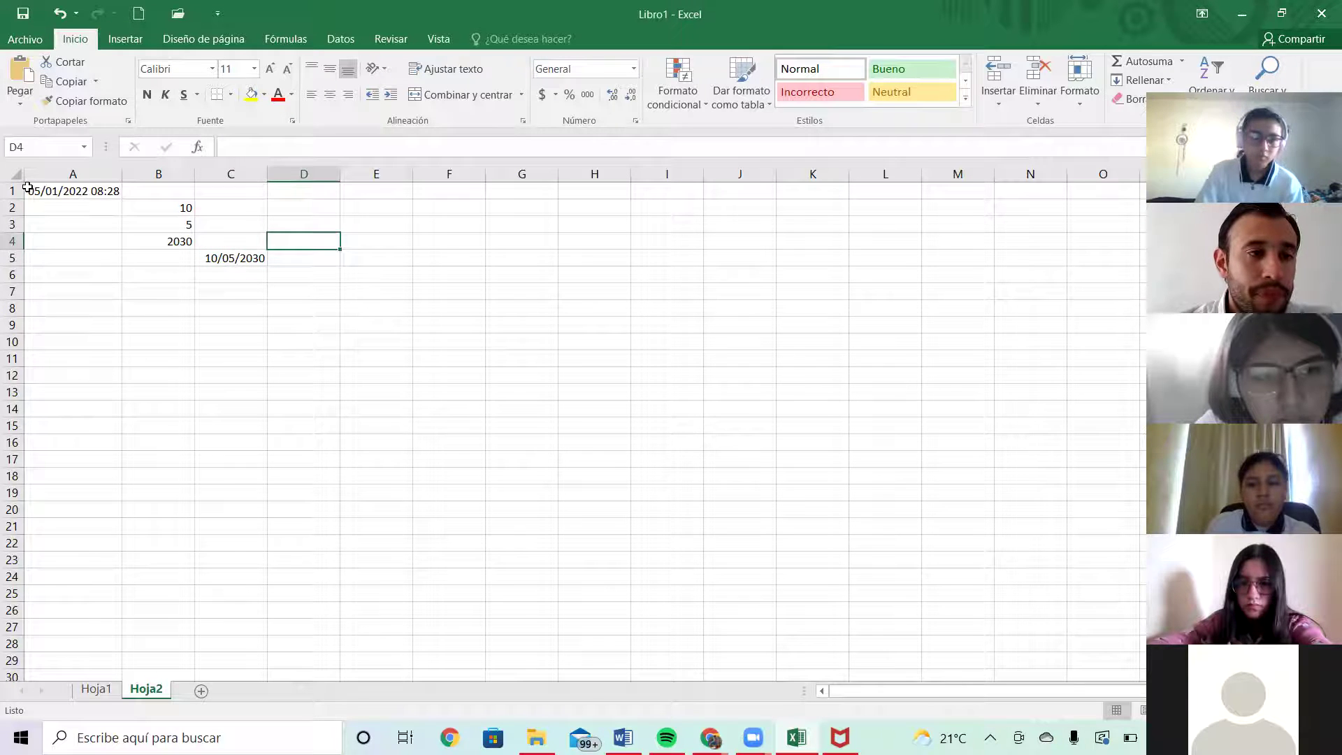
left_click(54, 190)
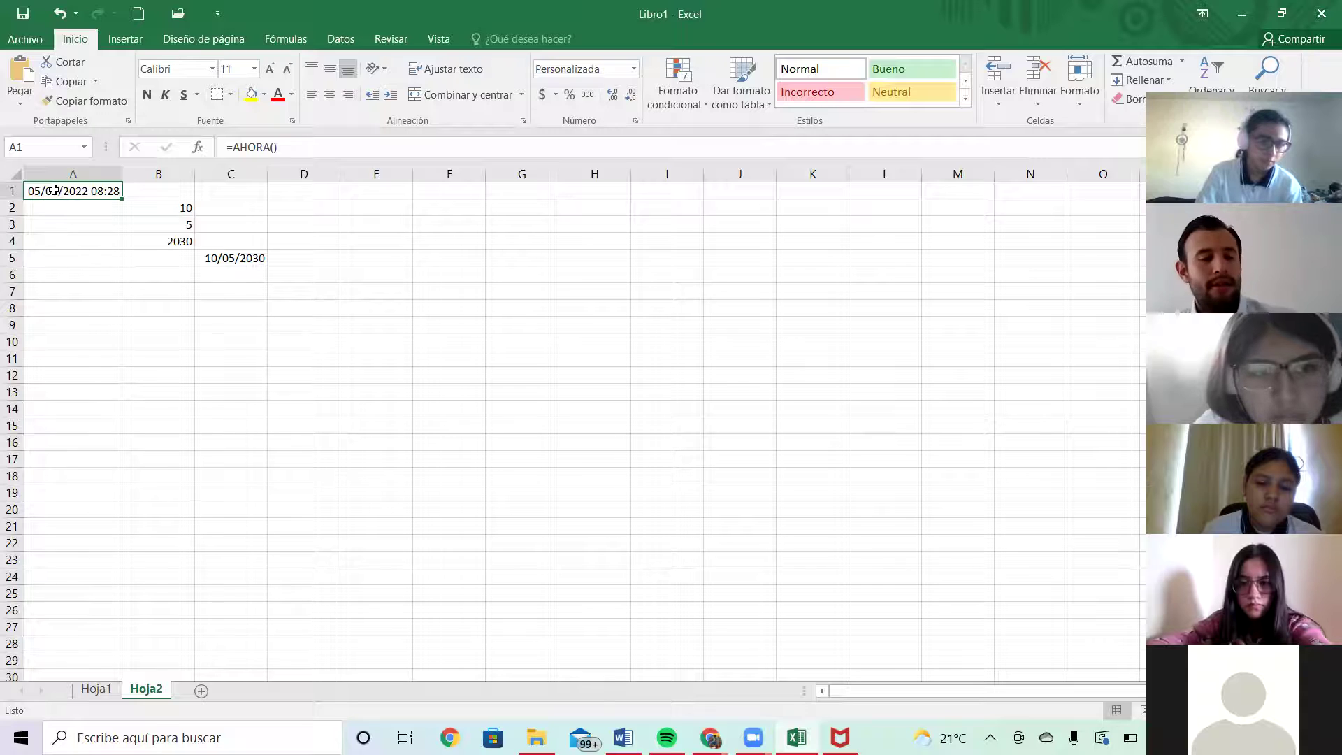
Switch to Word and read exercise steps 10 to 15 on calculating age, focusing on the entries for D1 and E1.
key("alt+Tab")
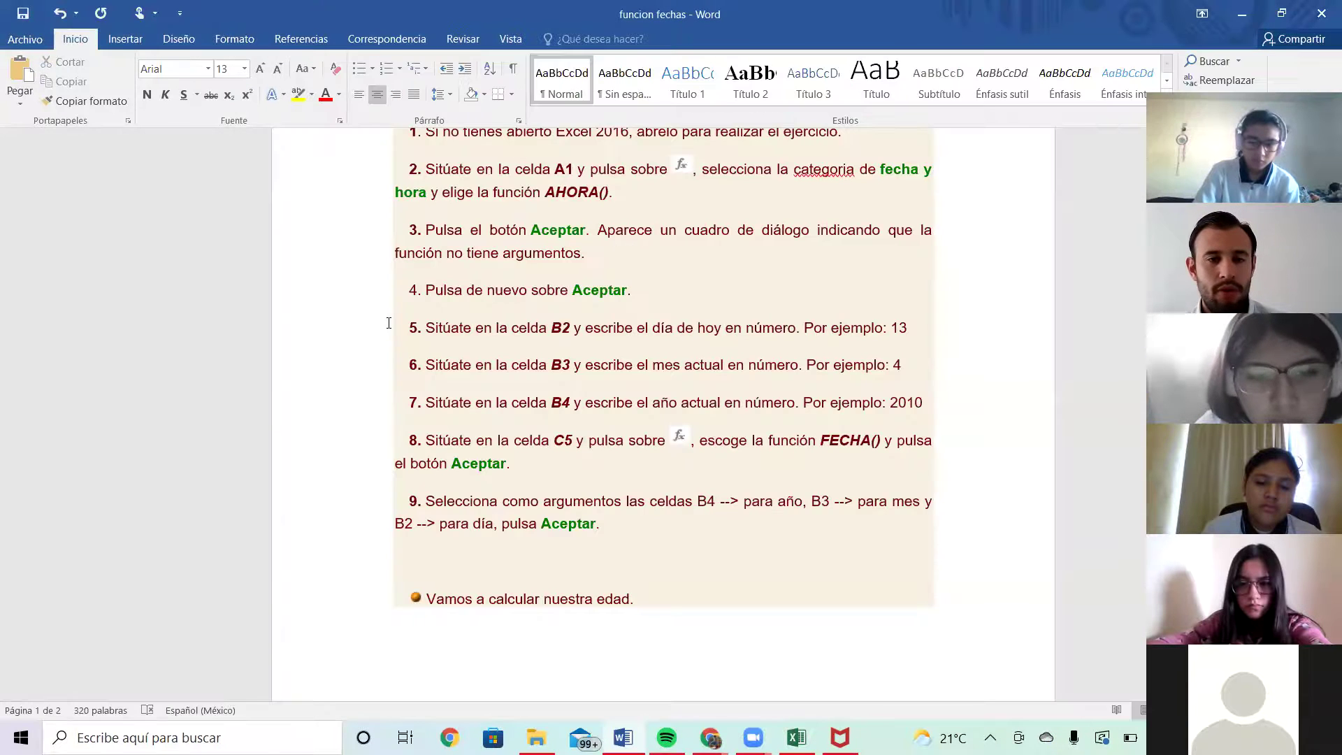
scroll(566, 346, "down", 5)
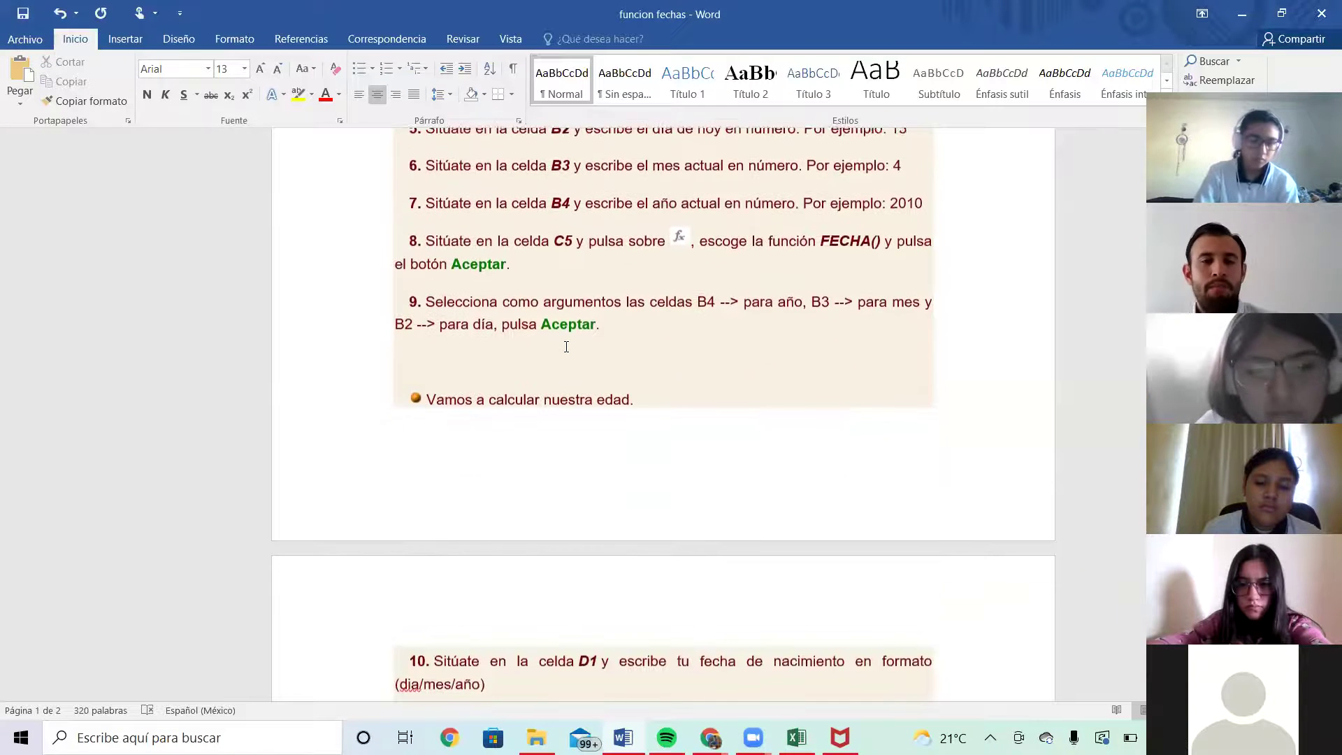
scroll(566, 346, "down", 5)
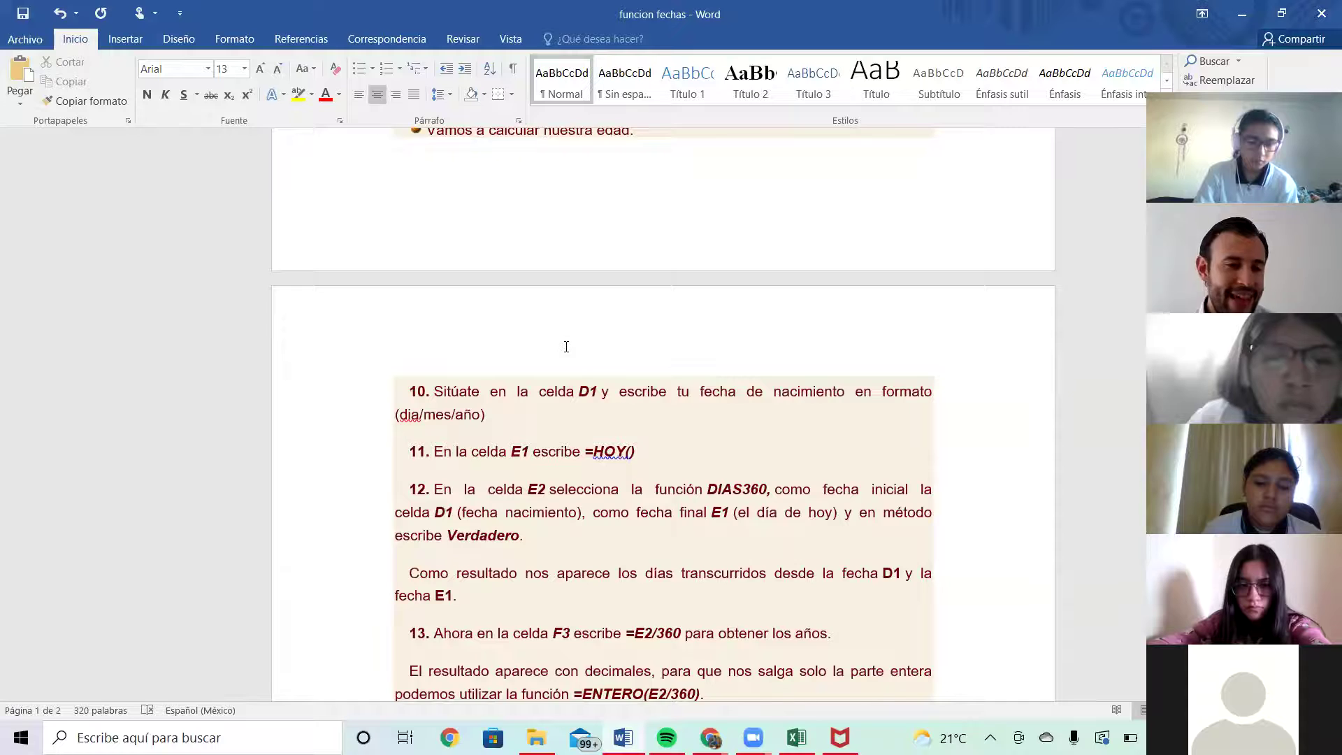
scroll(566, 347, "down", 4)
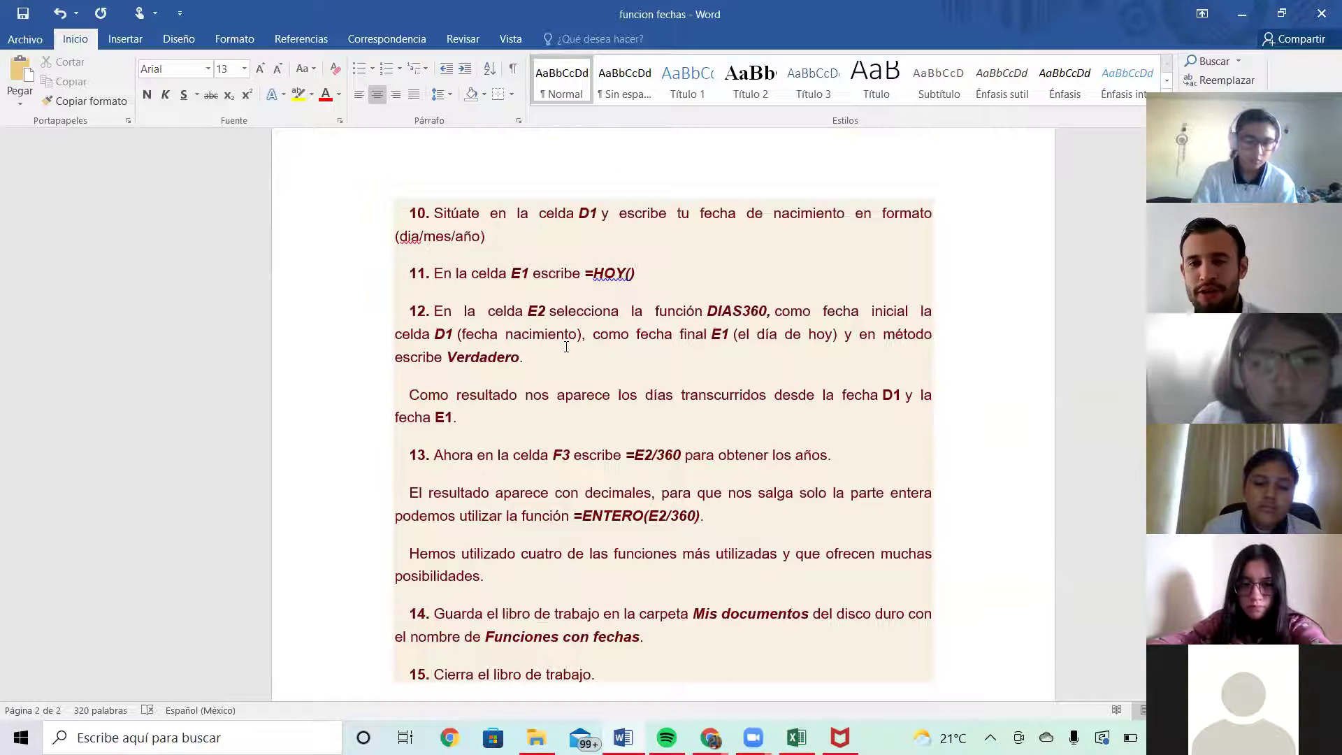
left_click(667, 274)
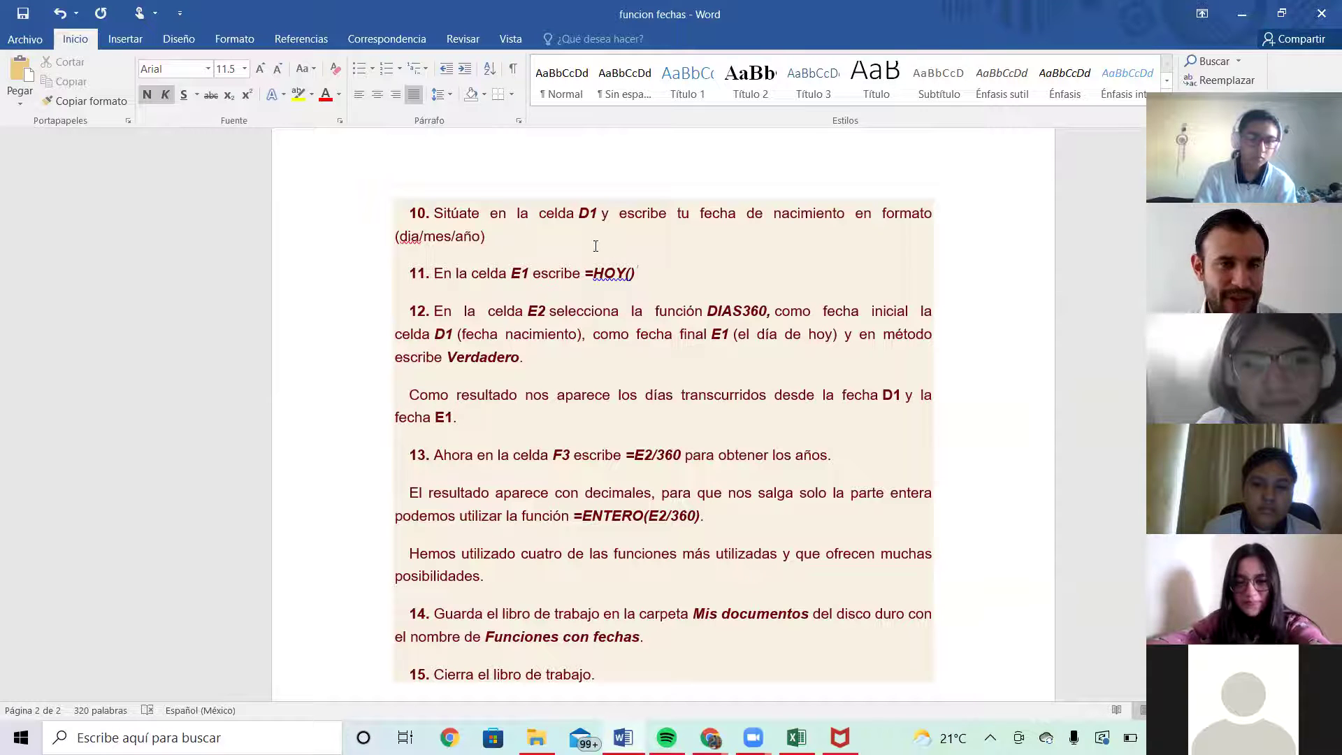
left_click(556, 238)
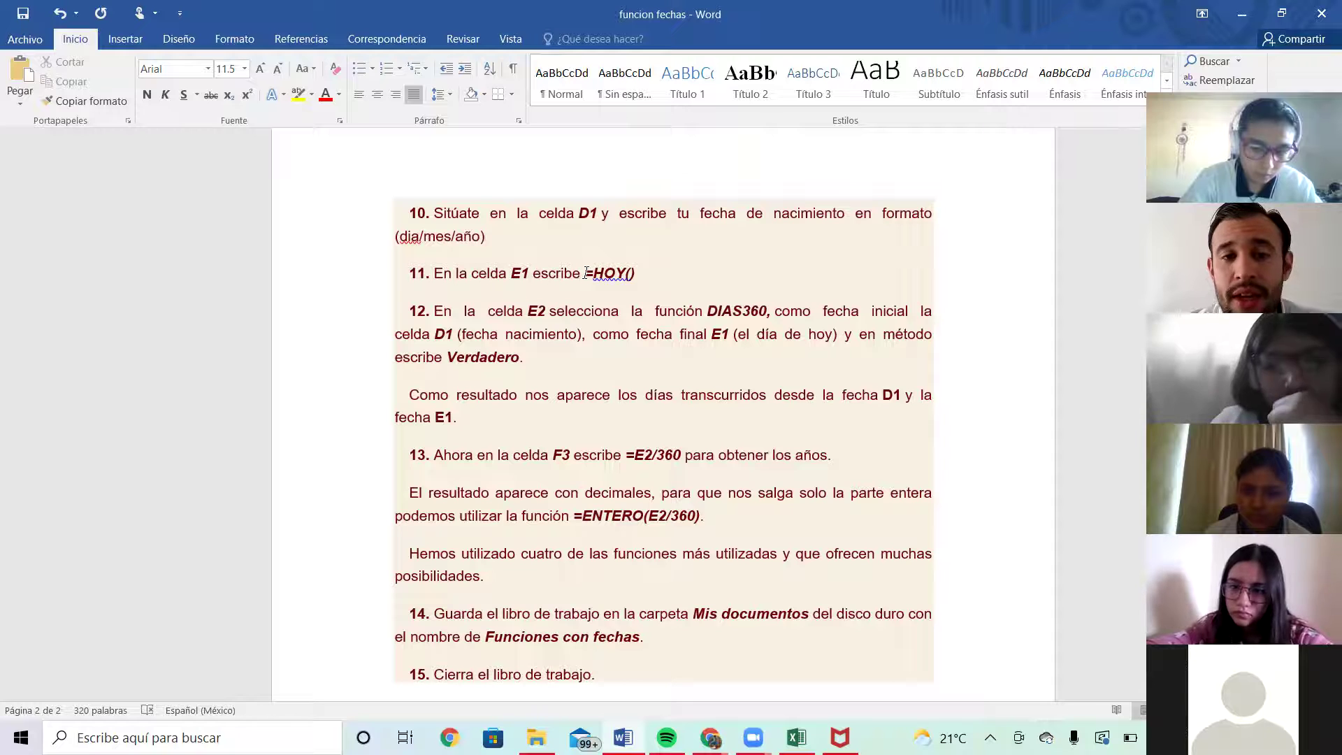
left_click(636, 271)
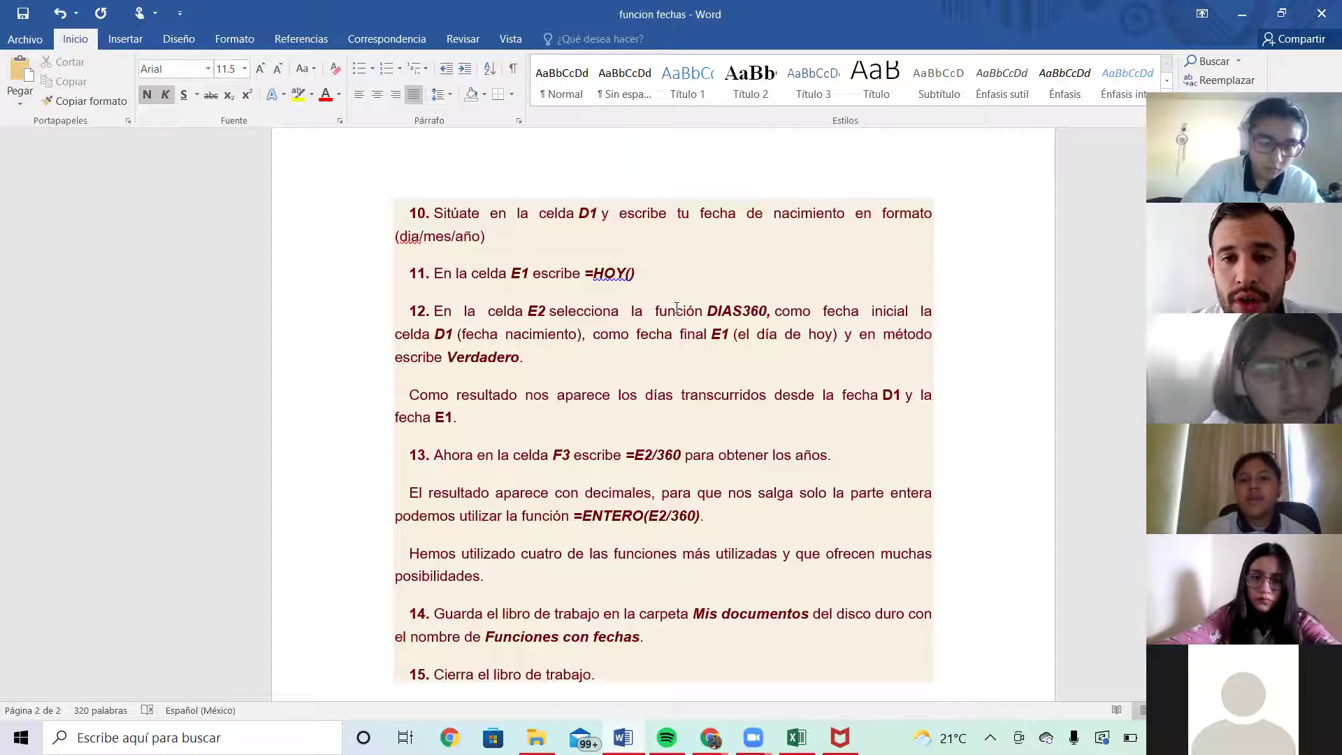
Review the DIAS360 instruction in exercise step 12, then switch to Excel and enter the date of birth in D1 as day/month/year.
left_click_drag(712, 312, 767, 311)
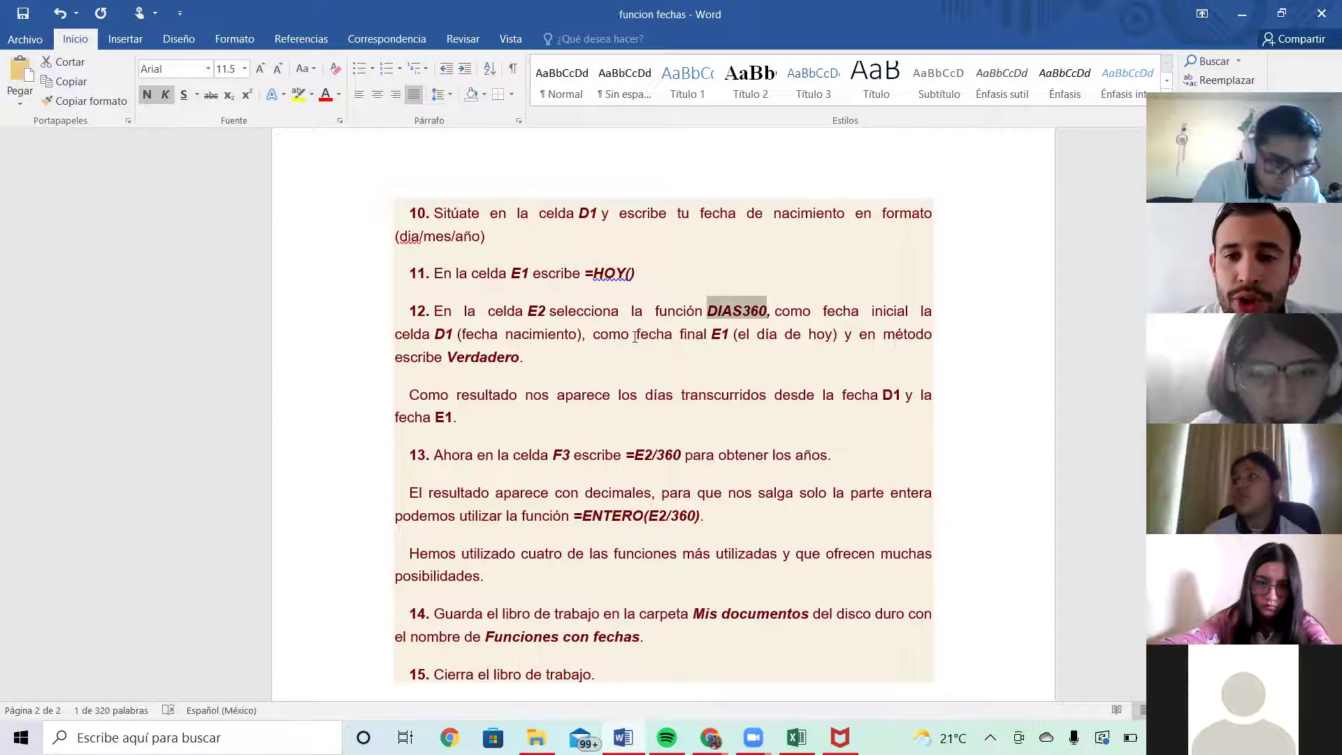
left_click(524, 359)
key("alt+Tab")
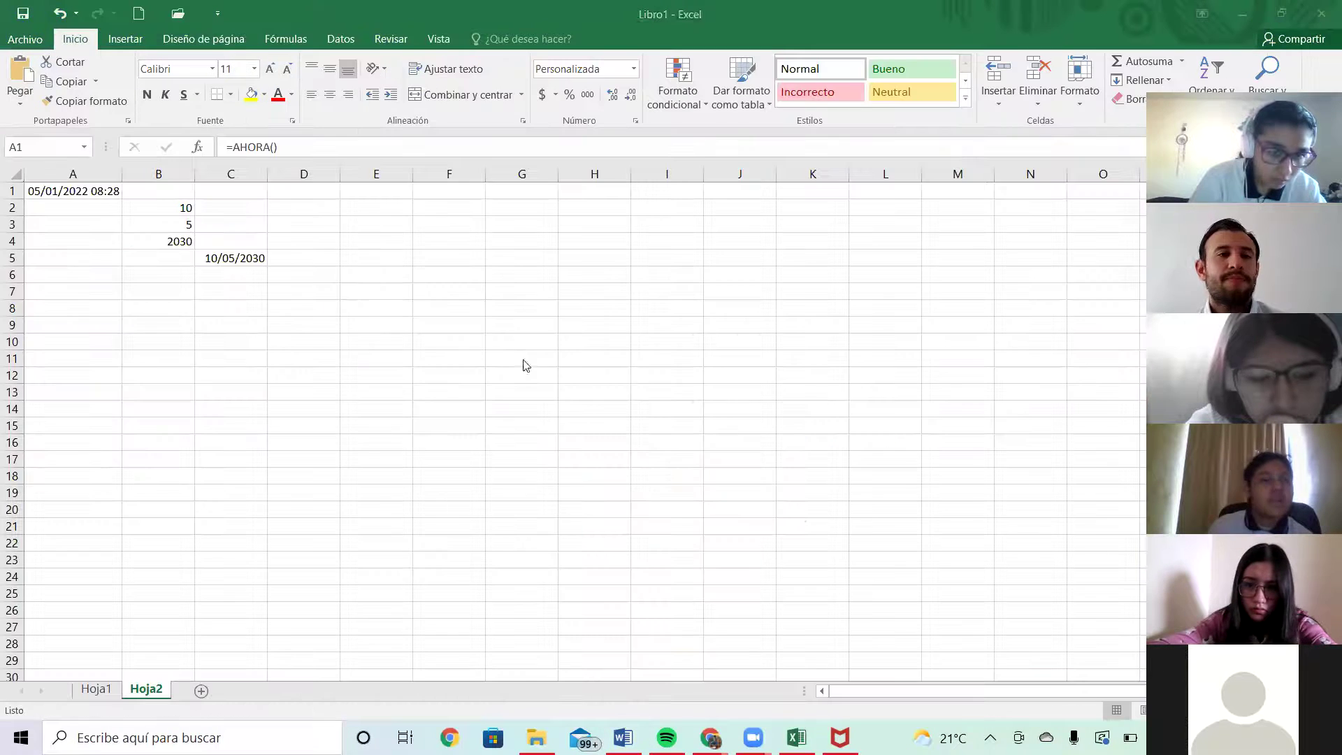
left_click(294, 190)
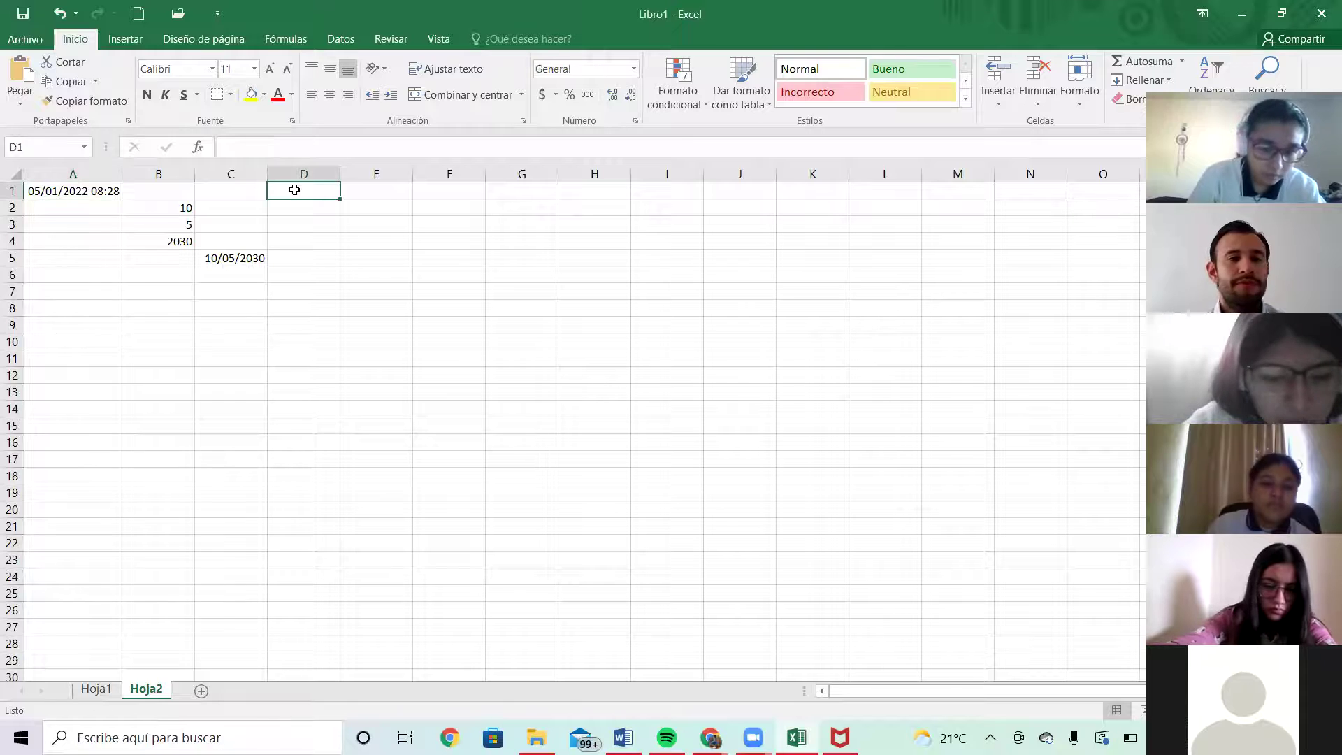
type("11")
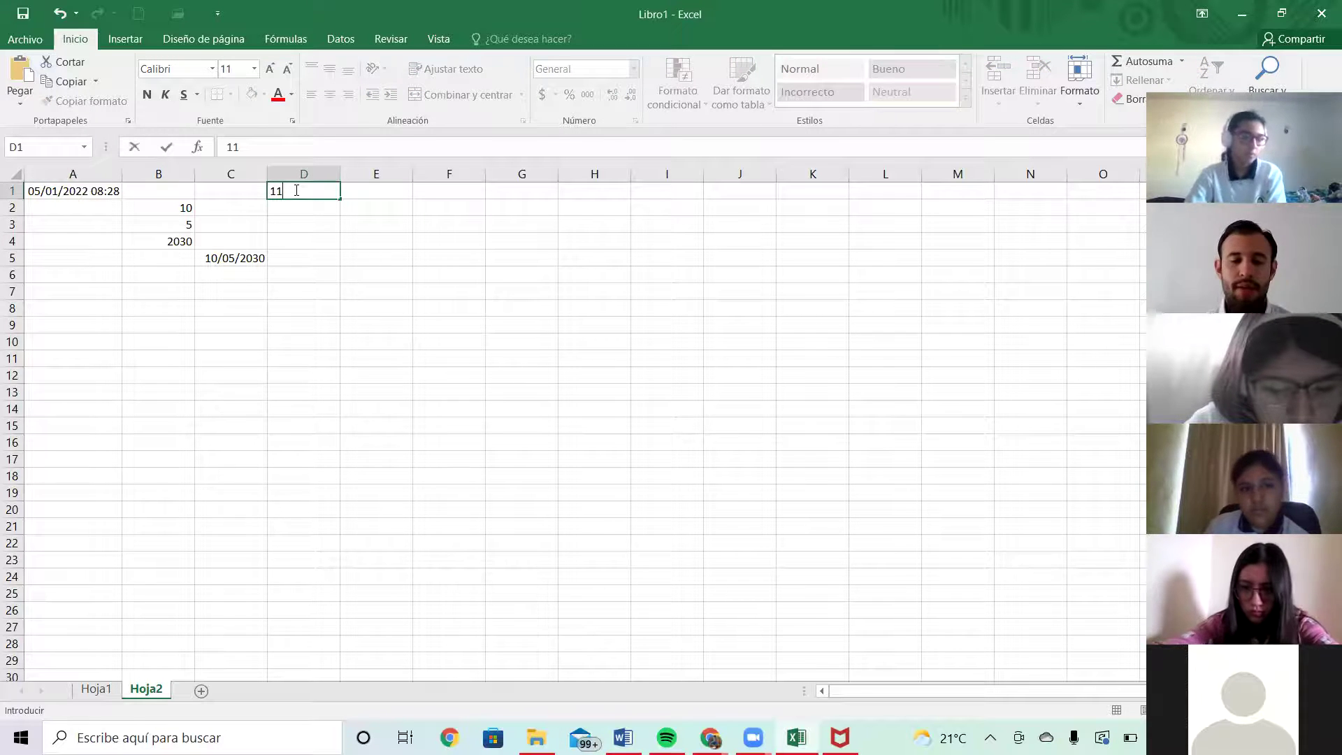
type("/")
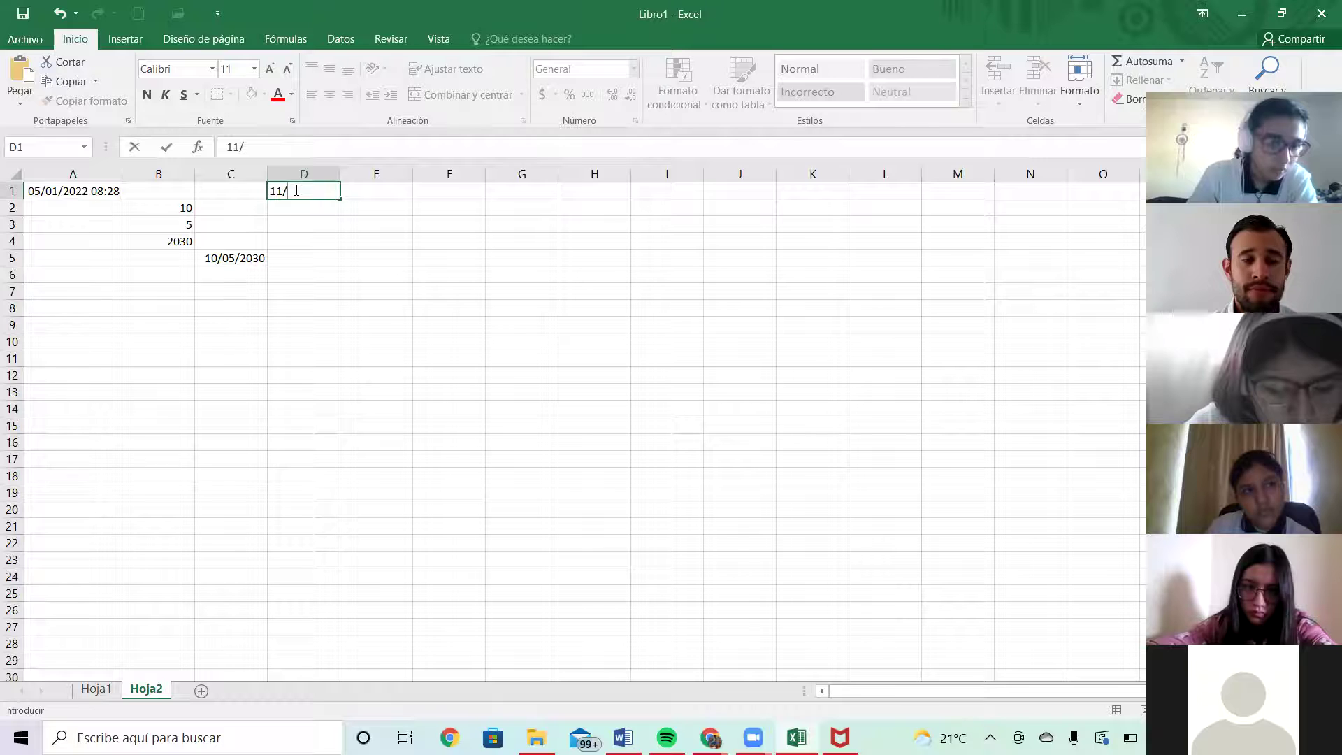
type("05/1991")
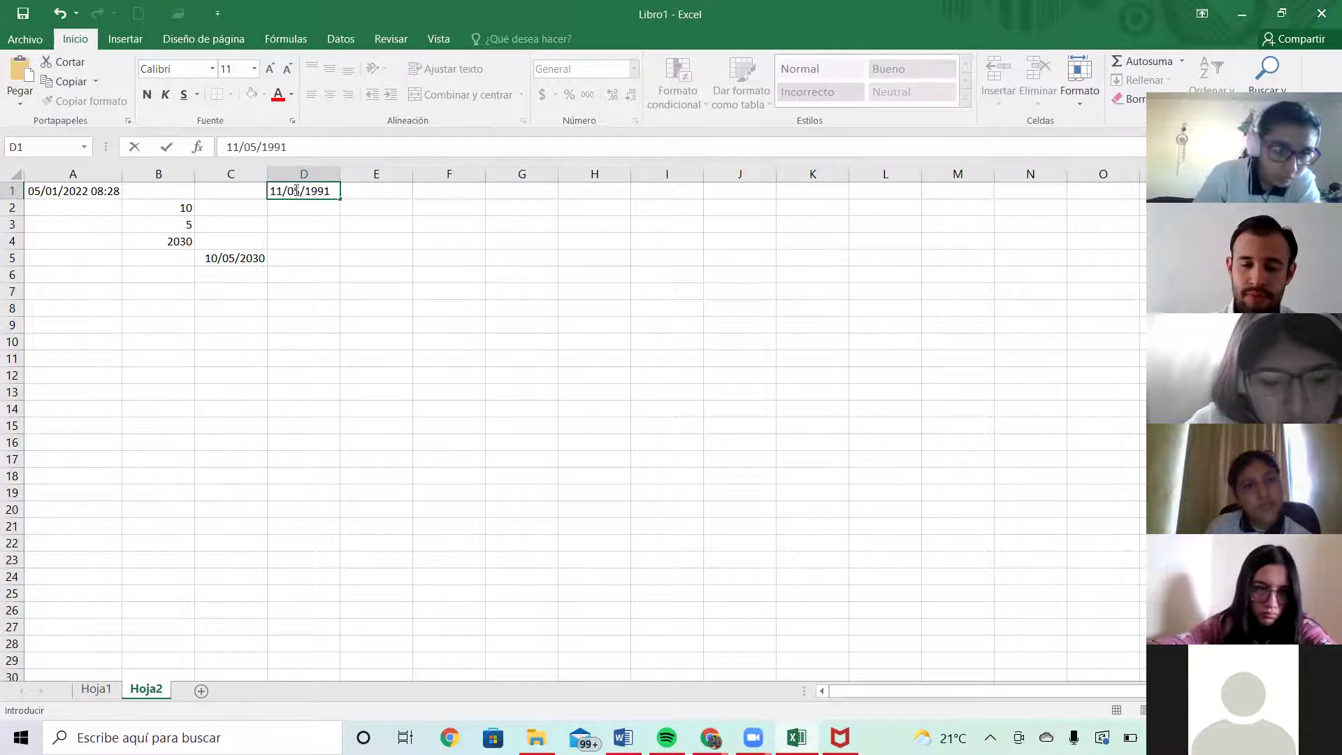
key("Return")
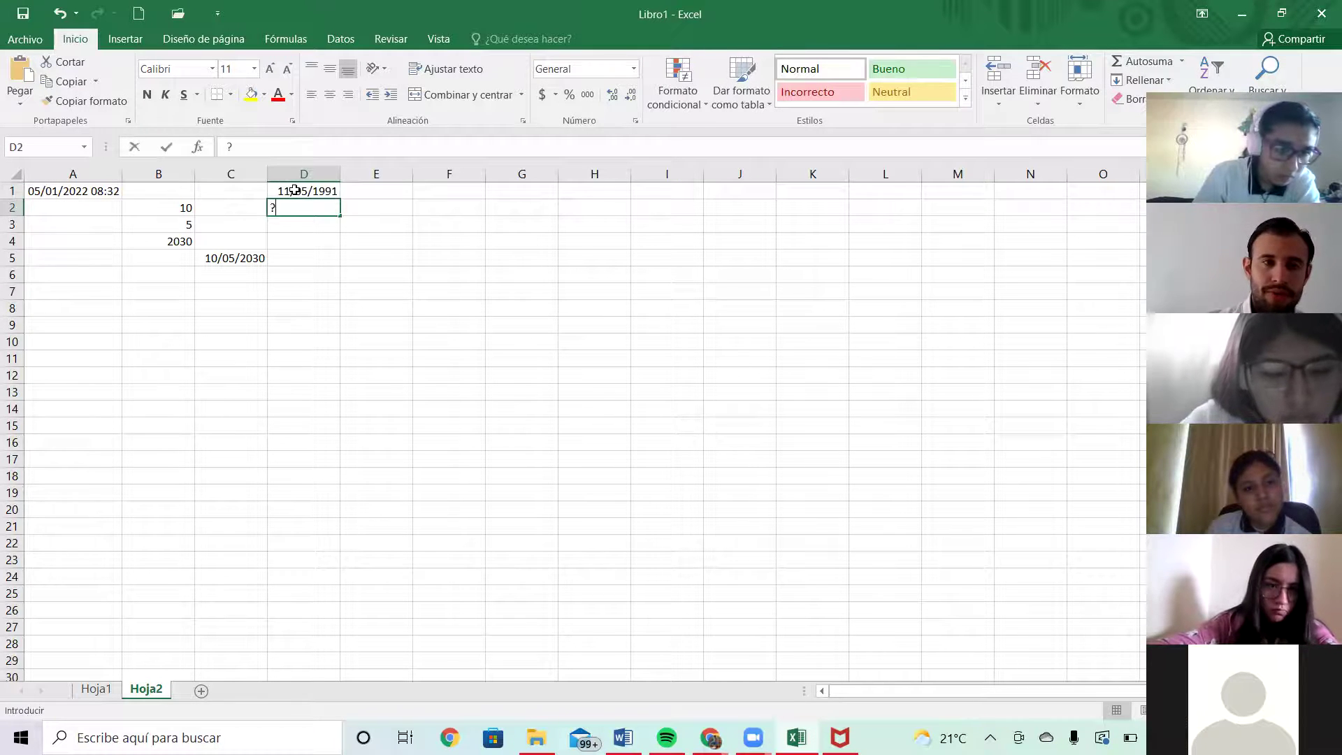
Clear the stray characters in D2 and enter the formula =HOY() there for the current date.
key("BackSpace")
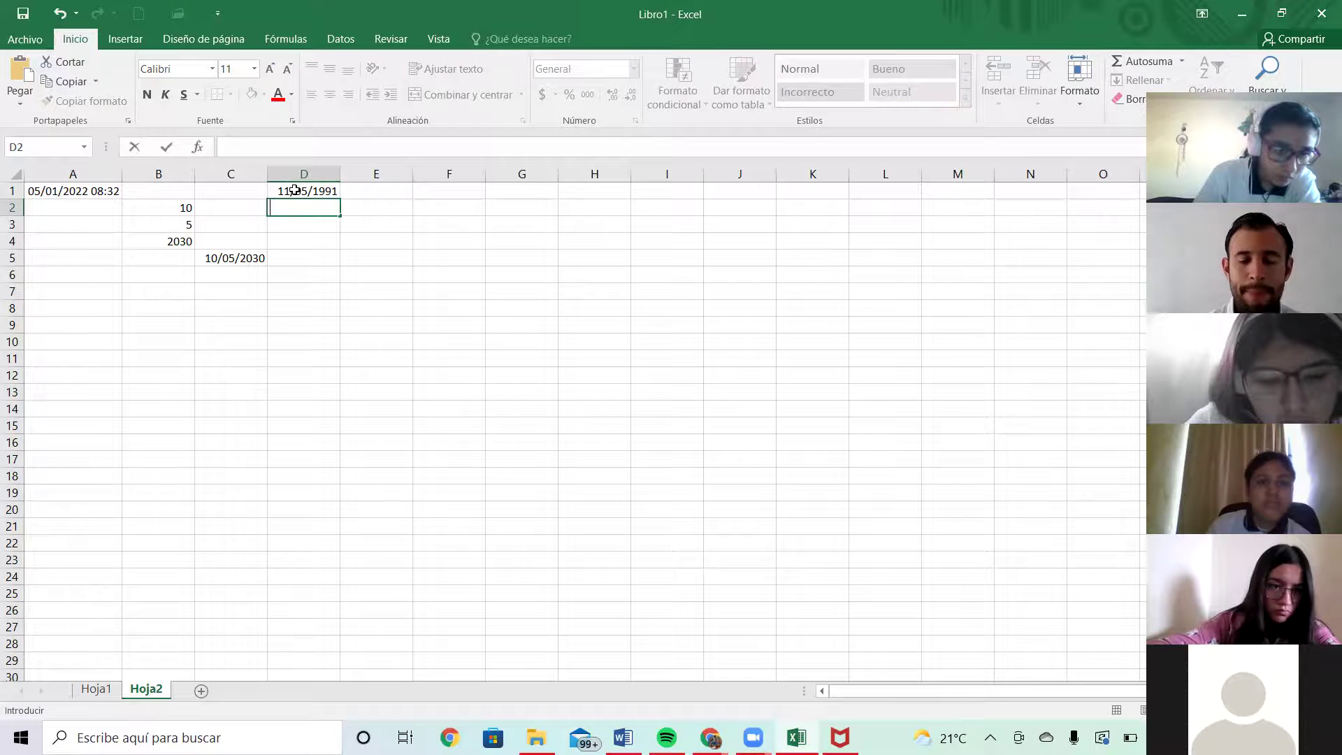
type(")")
key("BackSpace")
key("BackSpace")
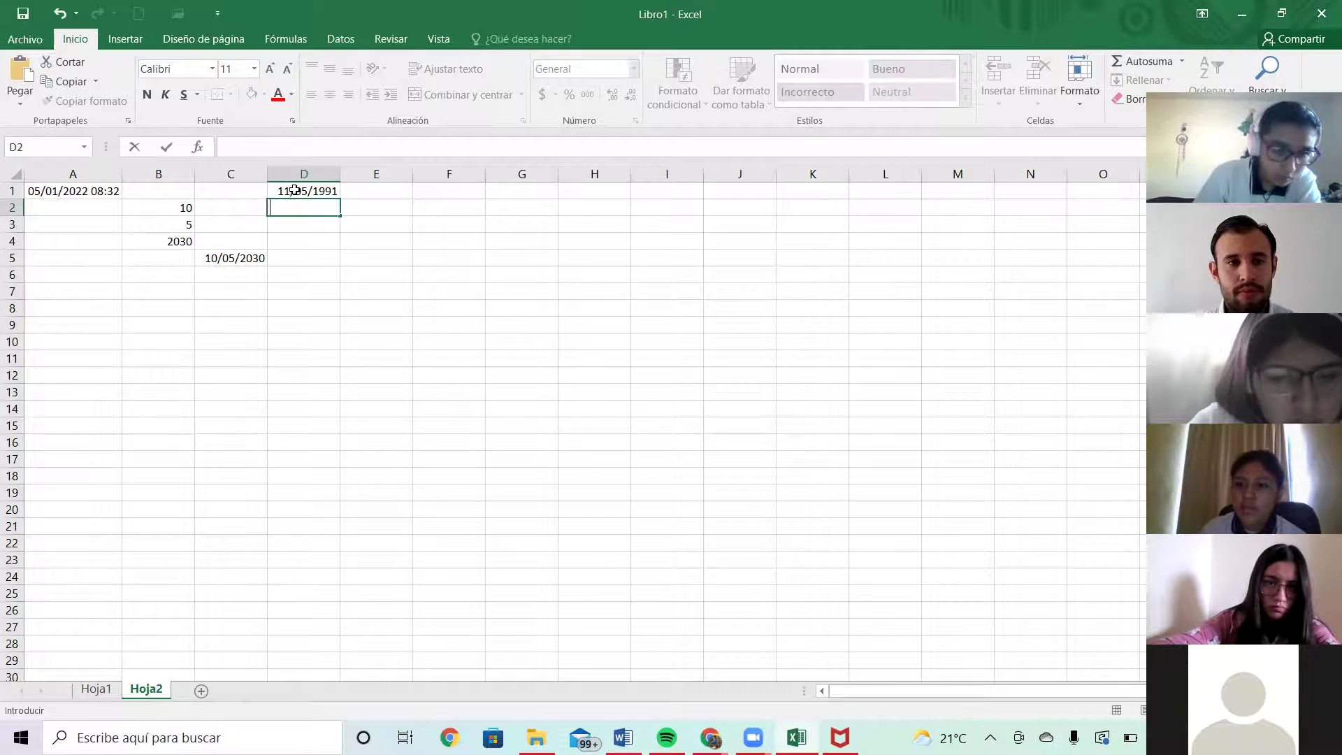
type("=ho")
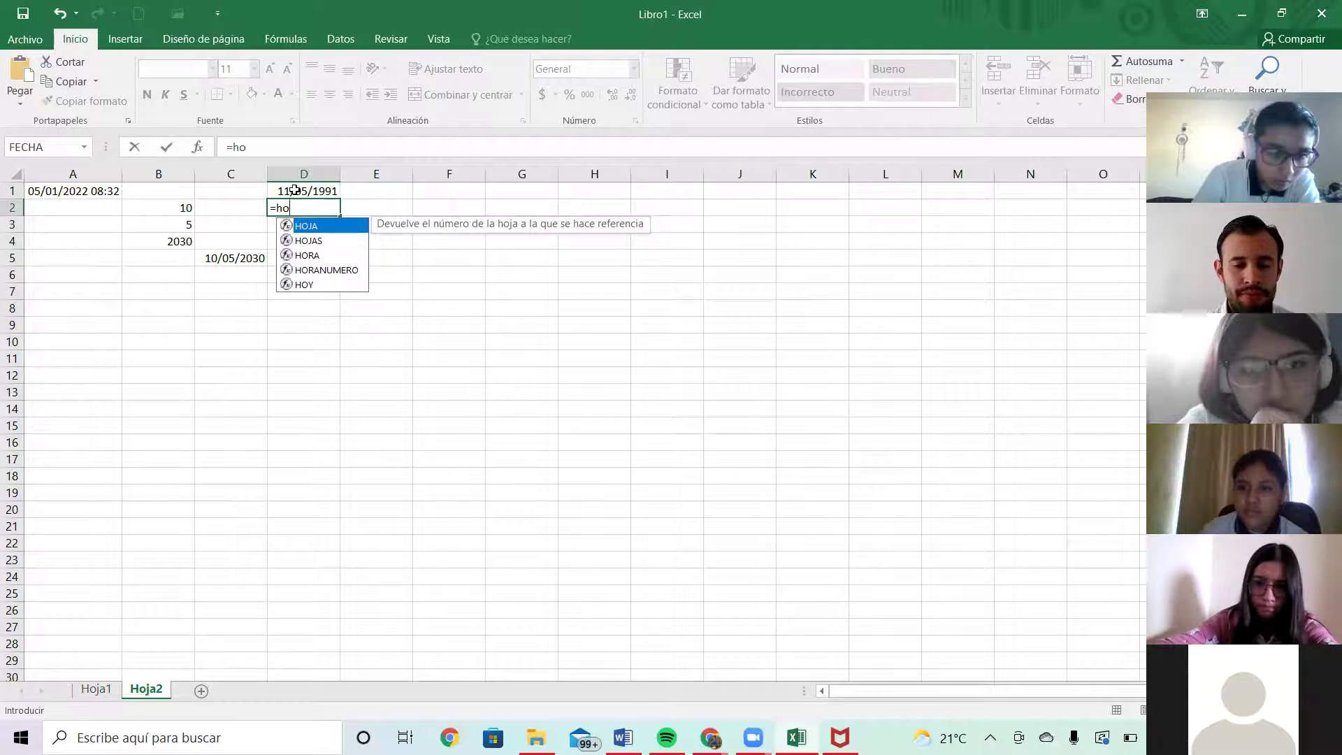
type("y")
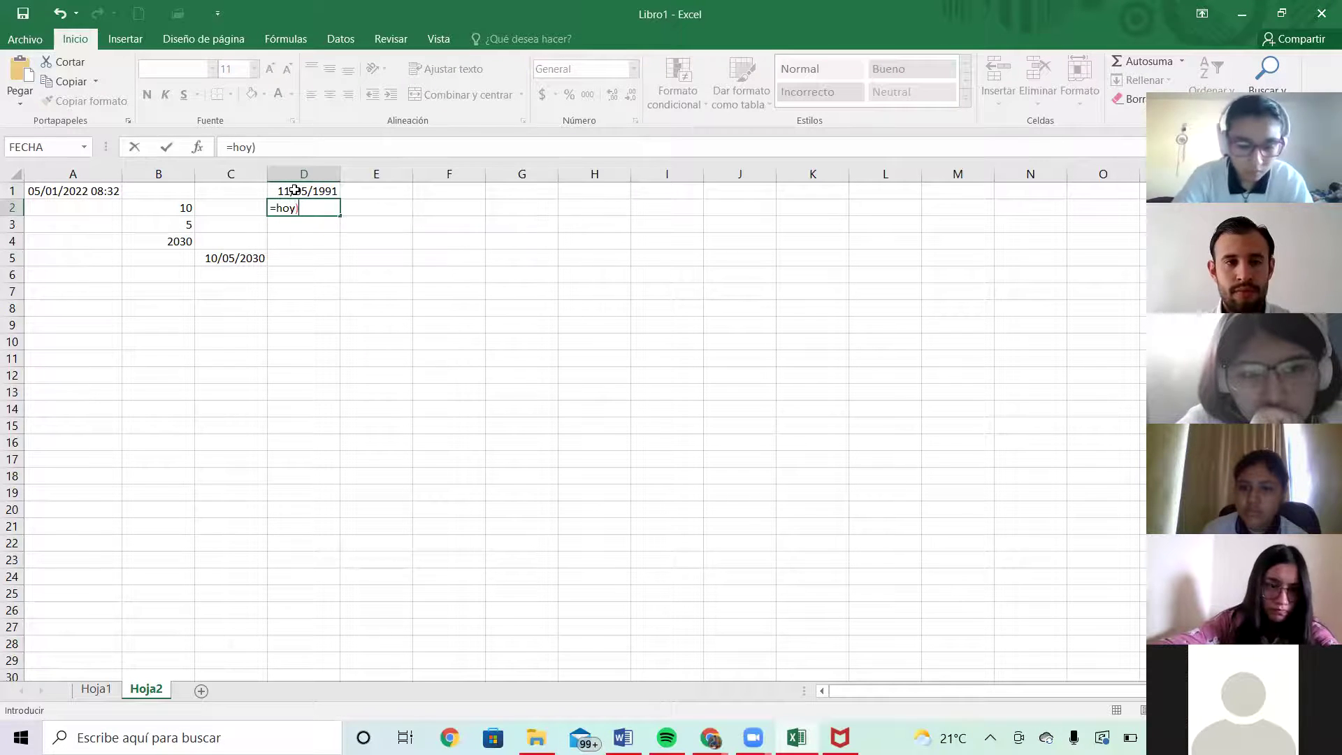
type("(")
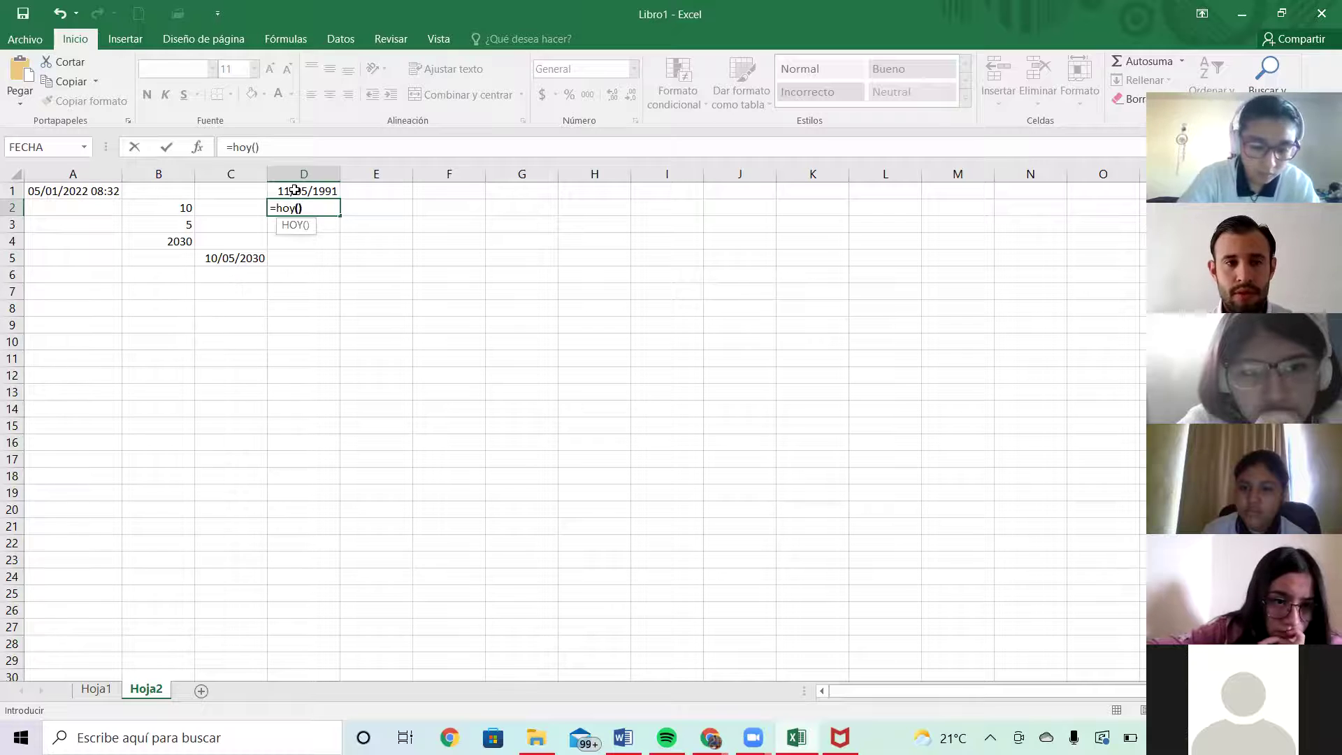
key("Return")
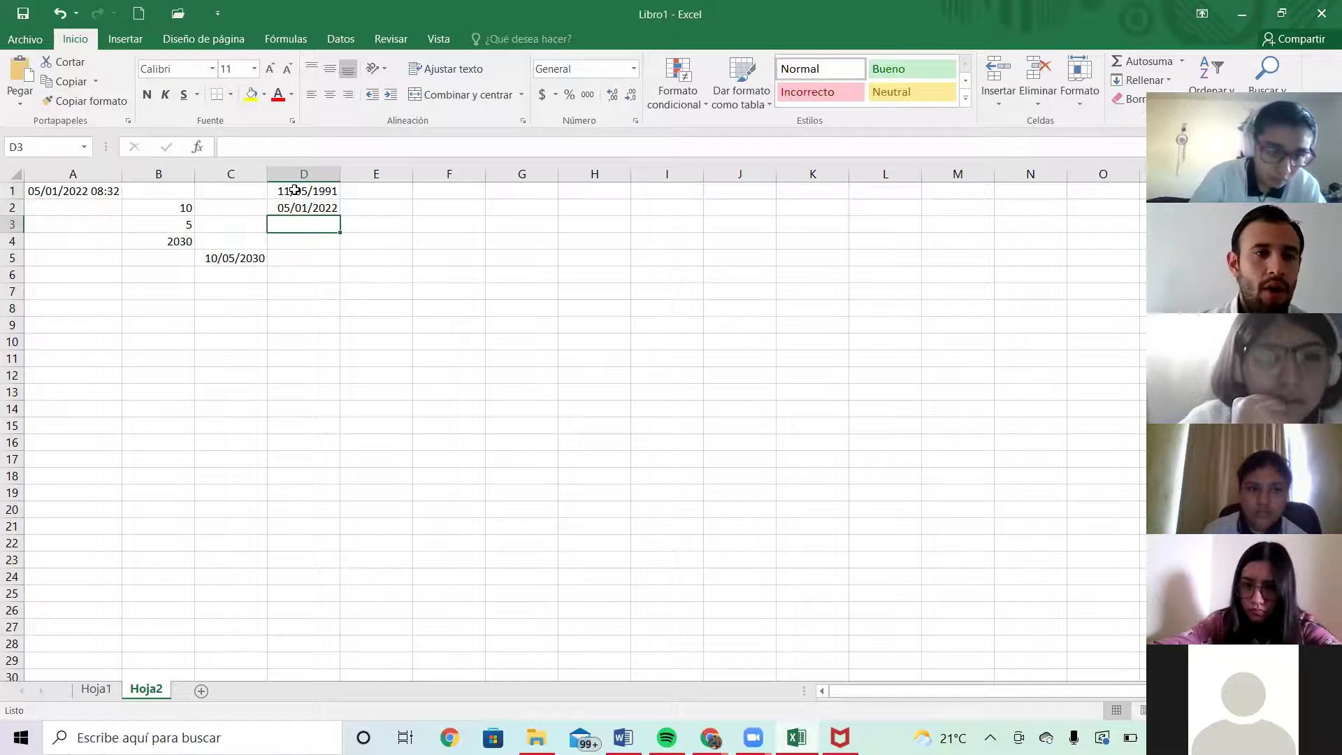
Insert the DIAS360 function from the Fecha y hora category in D3.
left_click(198, 148)
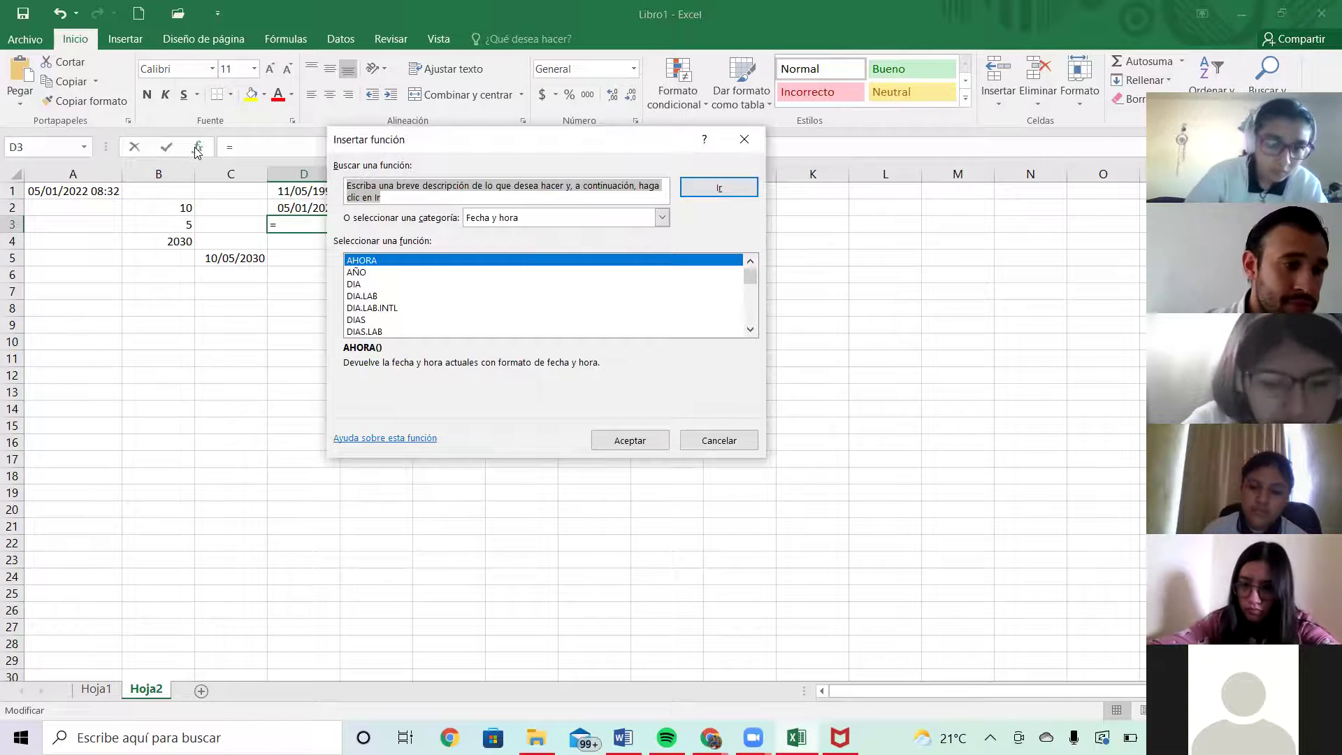
left_click(753, 330)
left_click(754, 330)
left_click(753, 329)
left_click(754, 330)
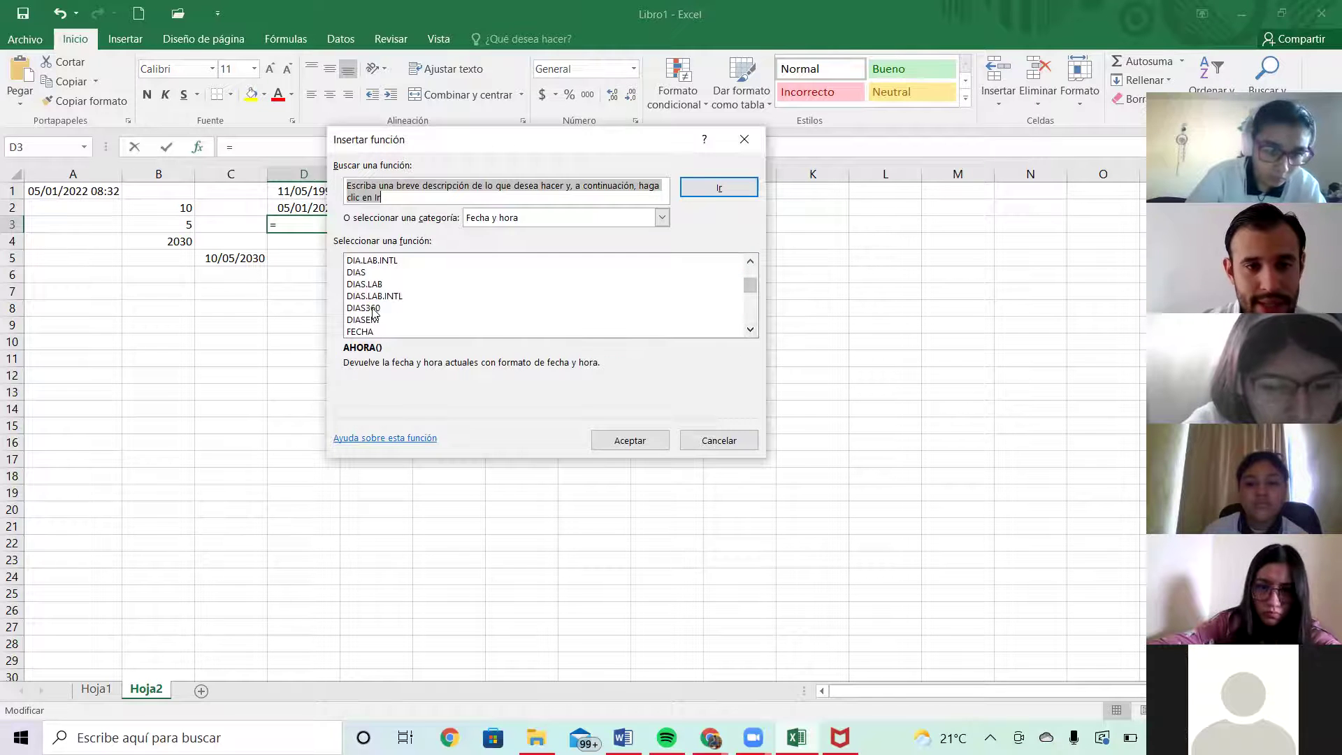
left_click(426, 307)
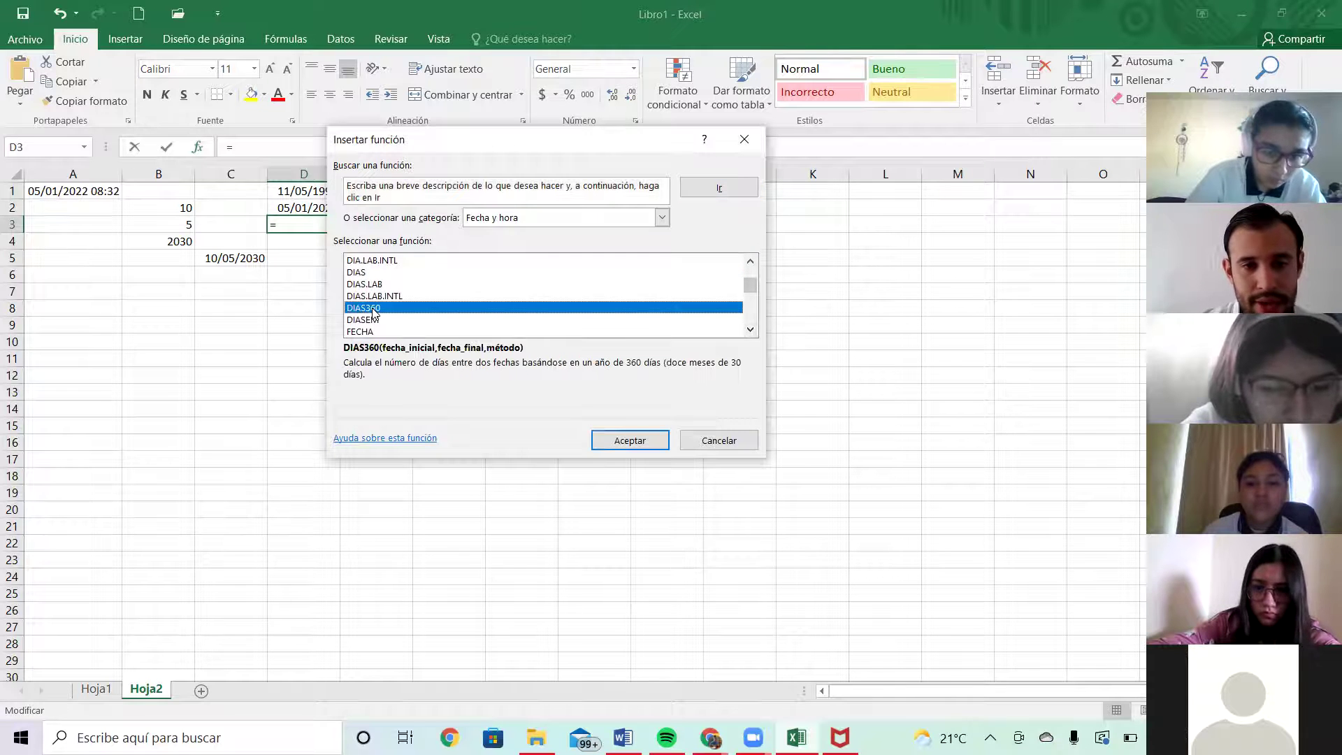
left_click(630, 441)
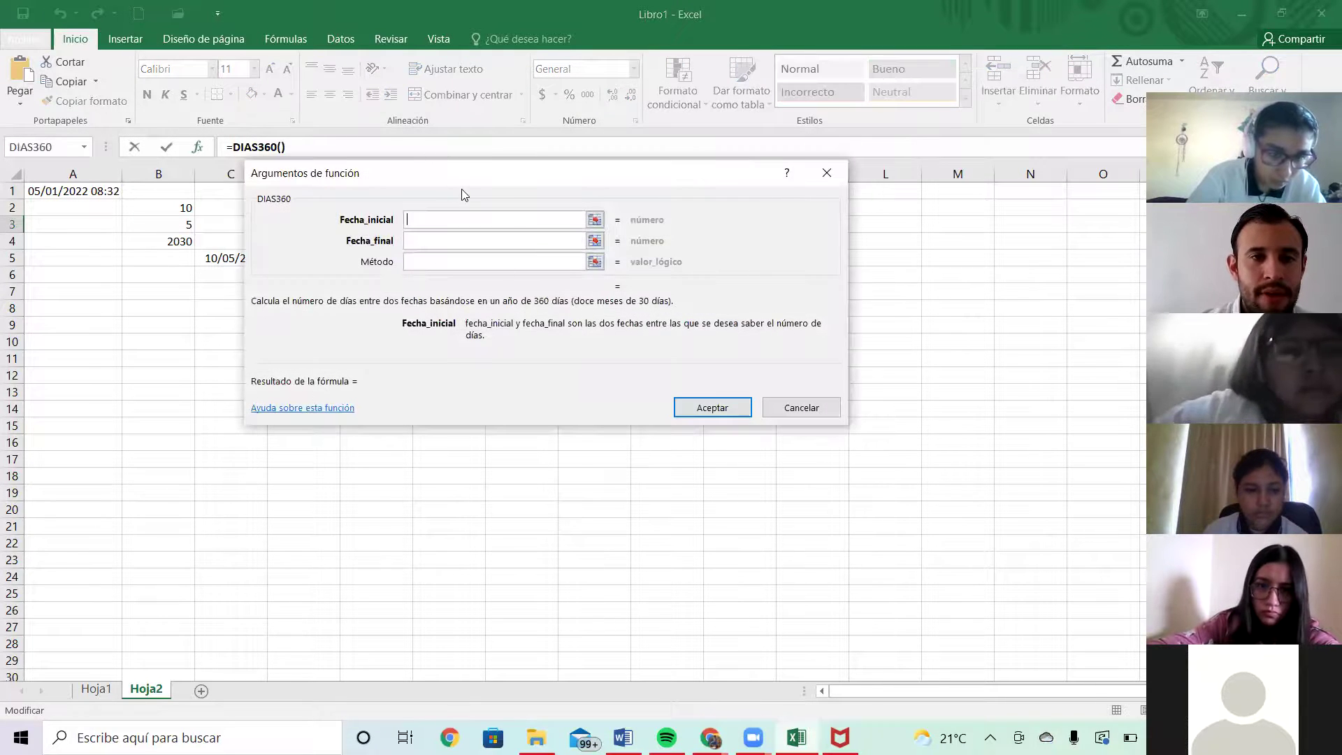
Set the DIAS360 arguments Fecha_inicial to D1 and Fecha_final to D2.
left_click(595, 220)
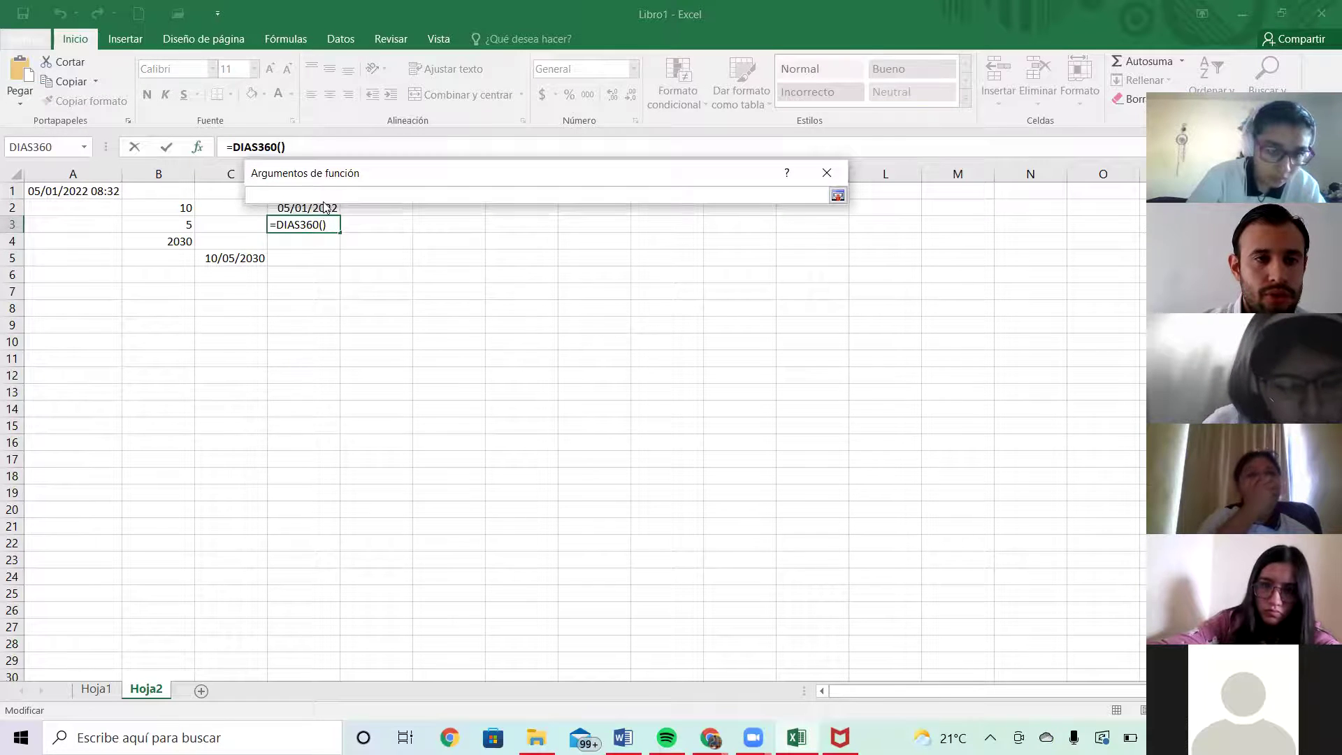
left_click(294, 189)
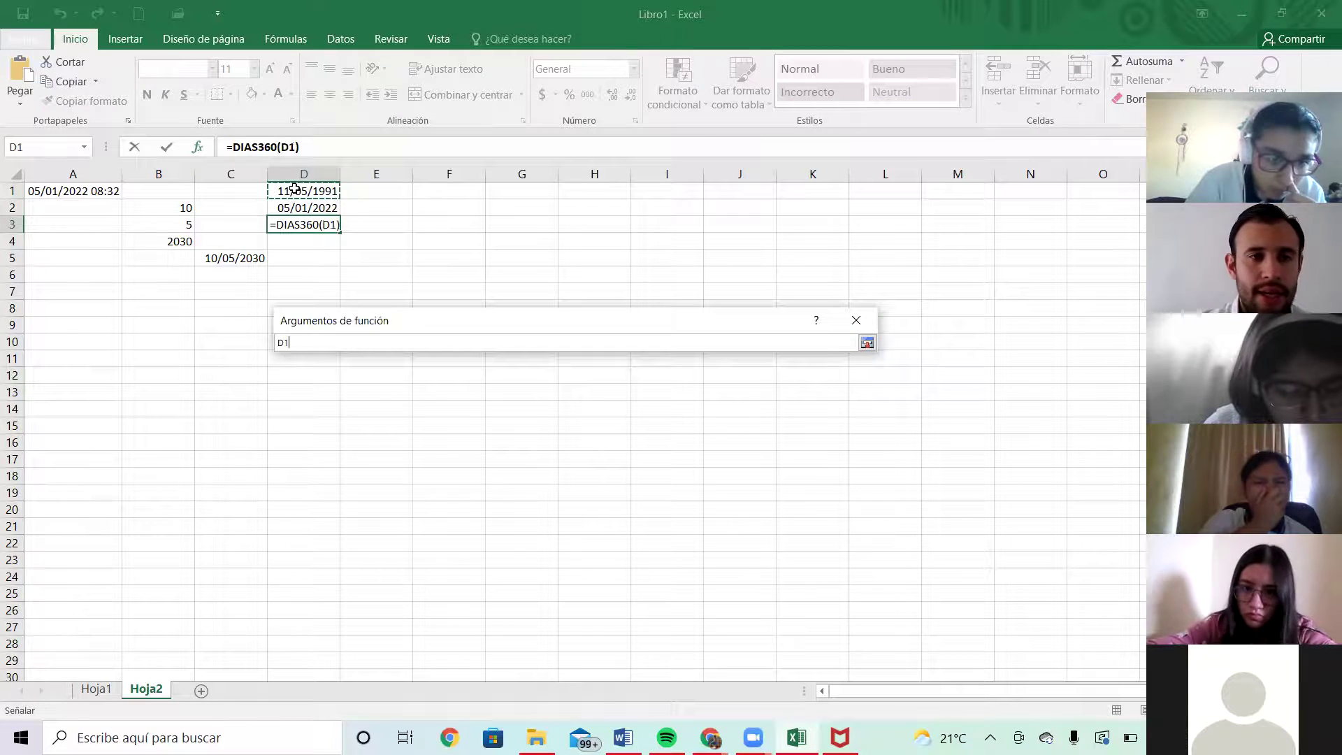
key("Return")
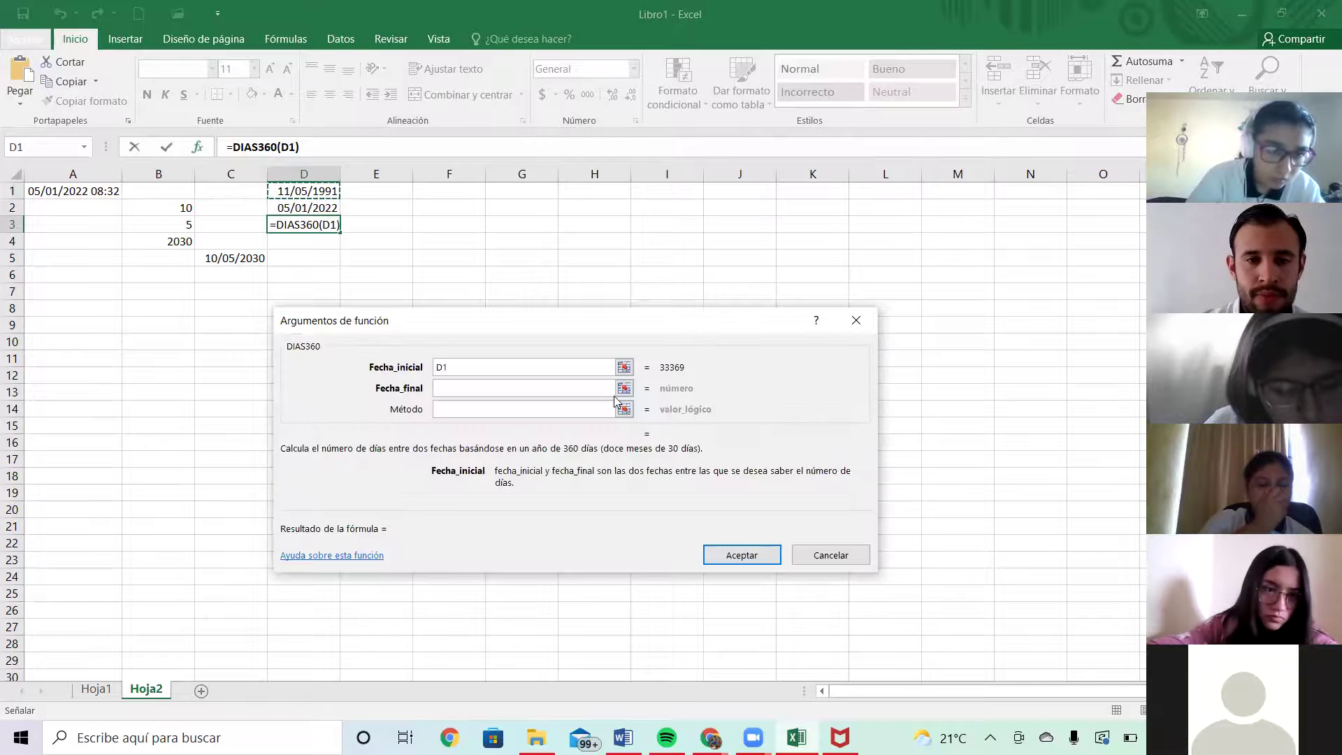
left_click(623, 388)
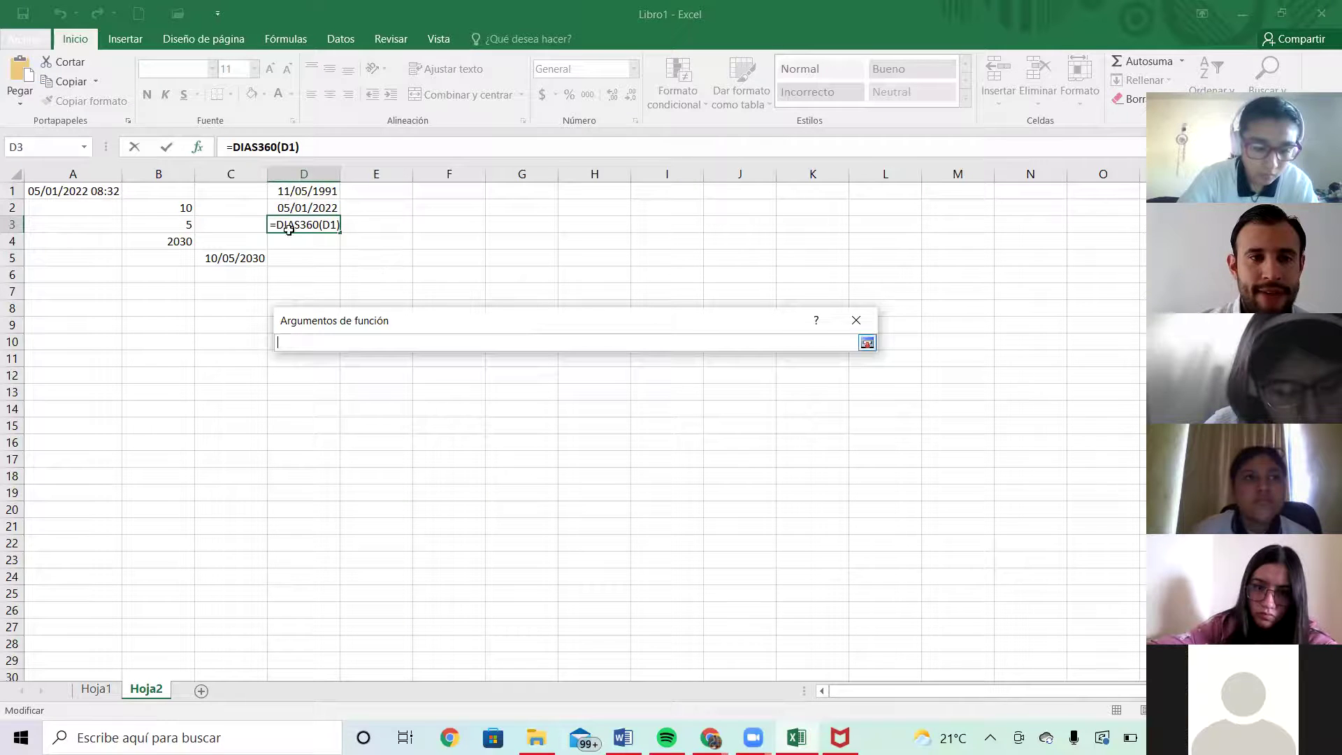
left_click(297, 208)
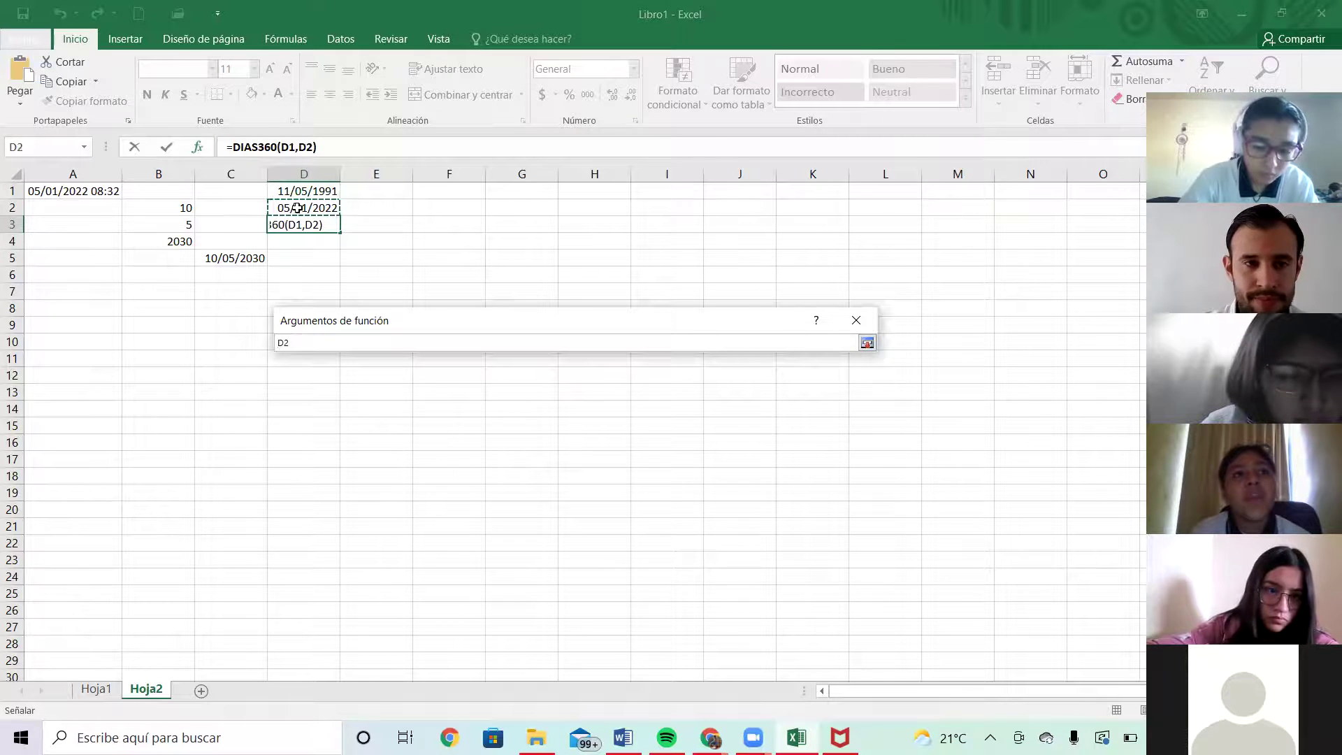
key("Return")
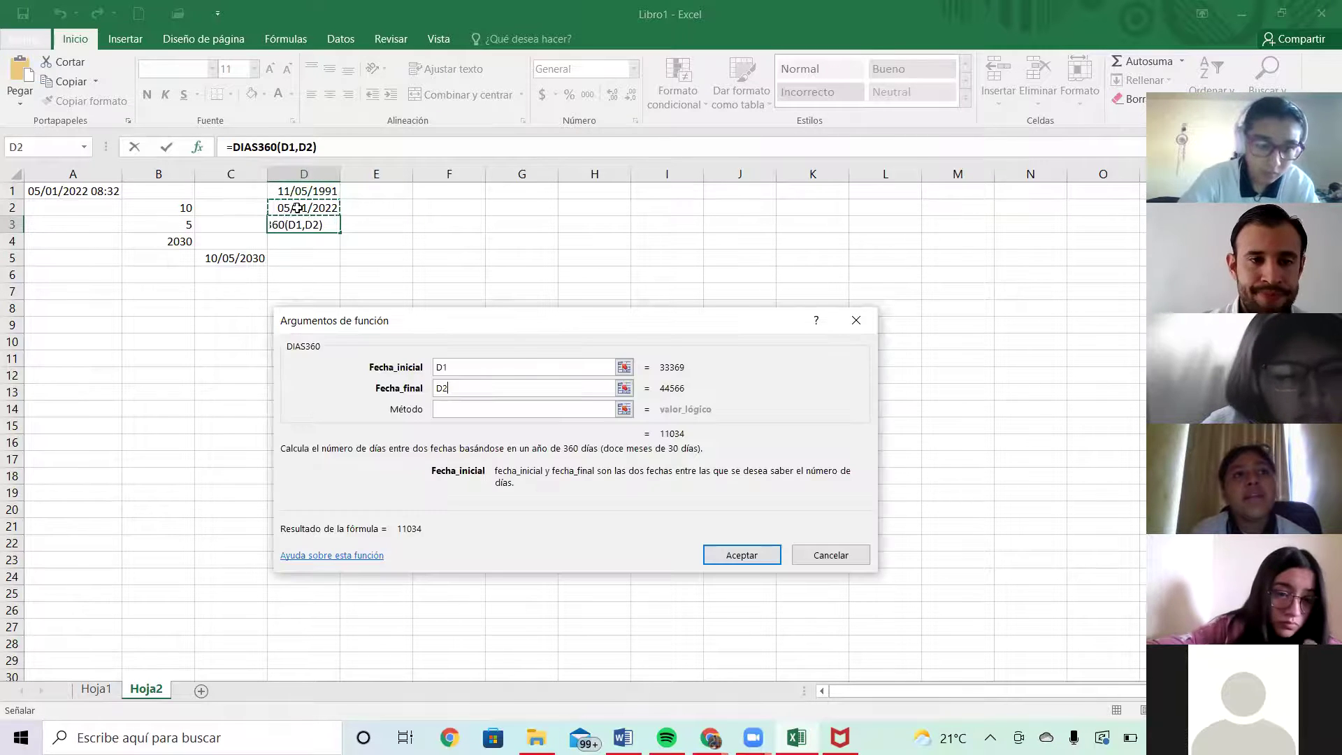
Set the DIAS360 Método argument to verdadero and accept the function in D3.
left_click(624, 409)
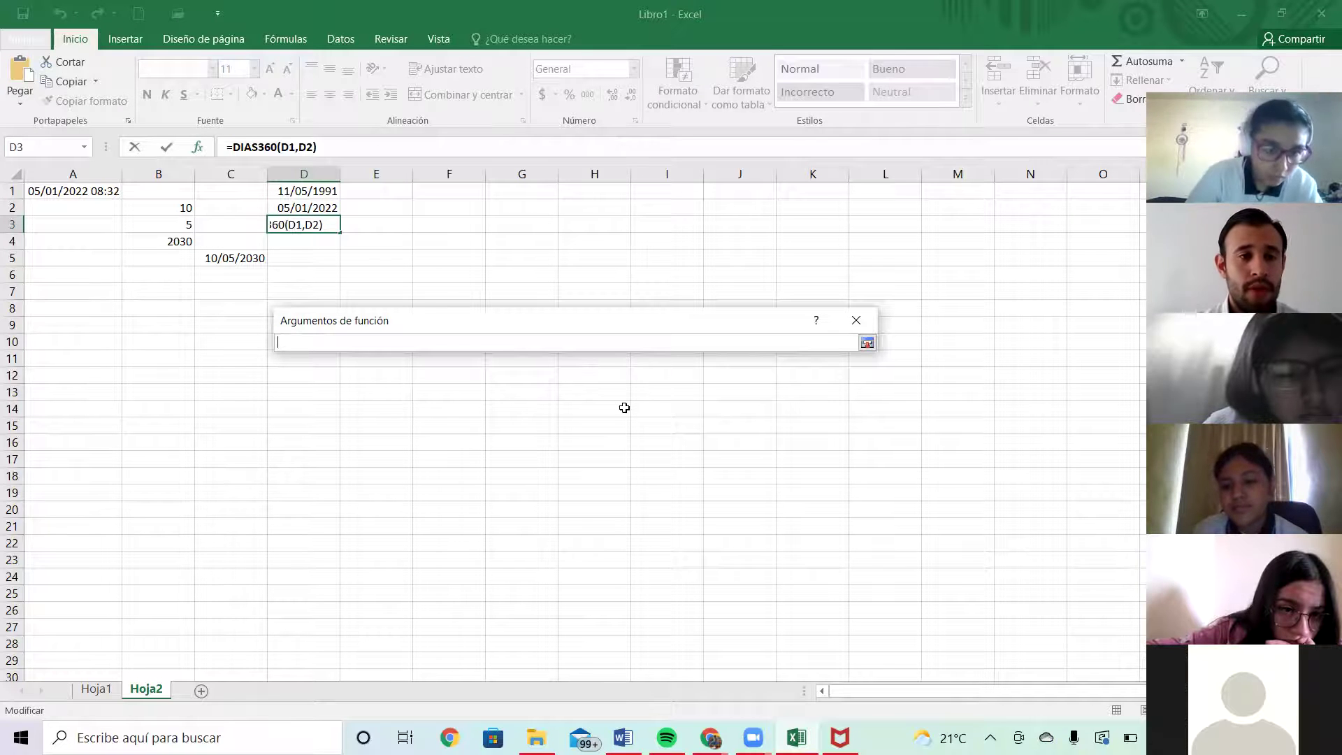
key("Return")
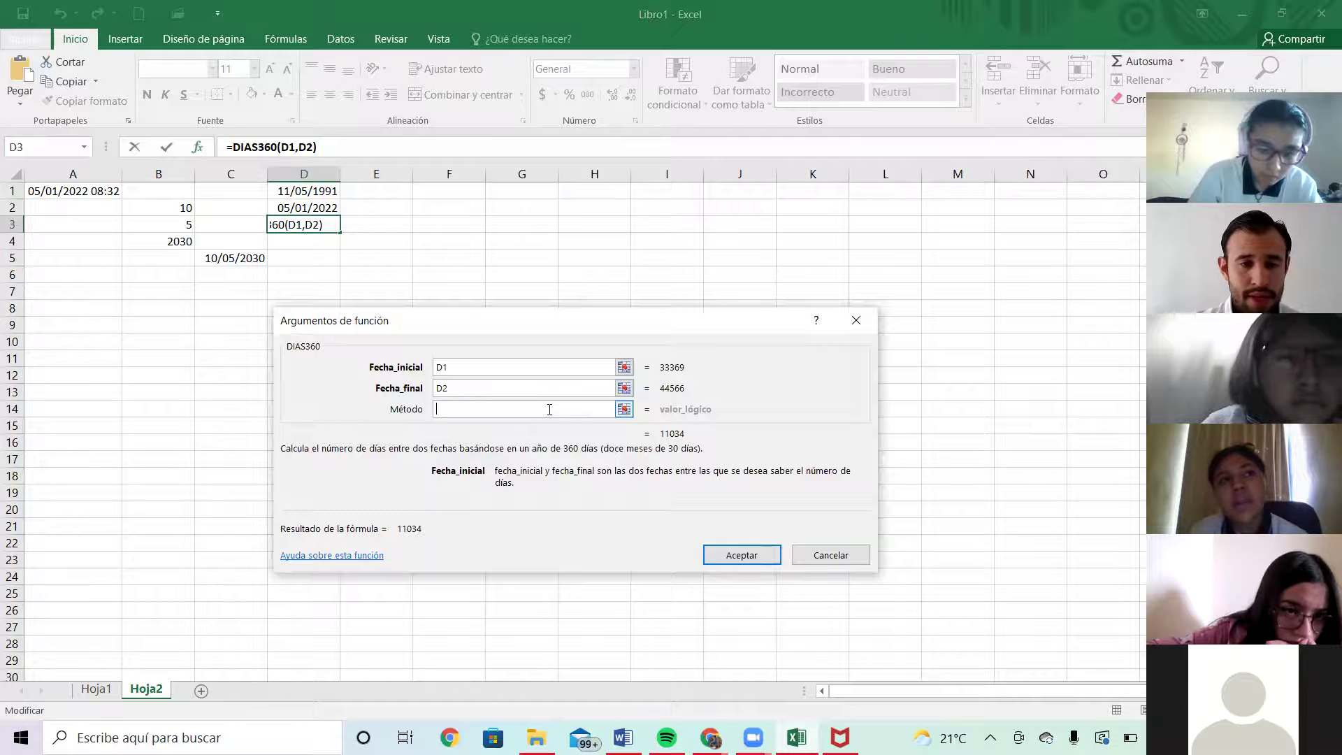
type("verdad")
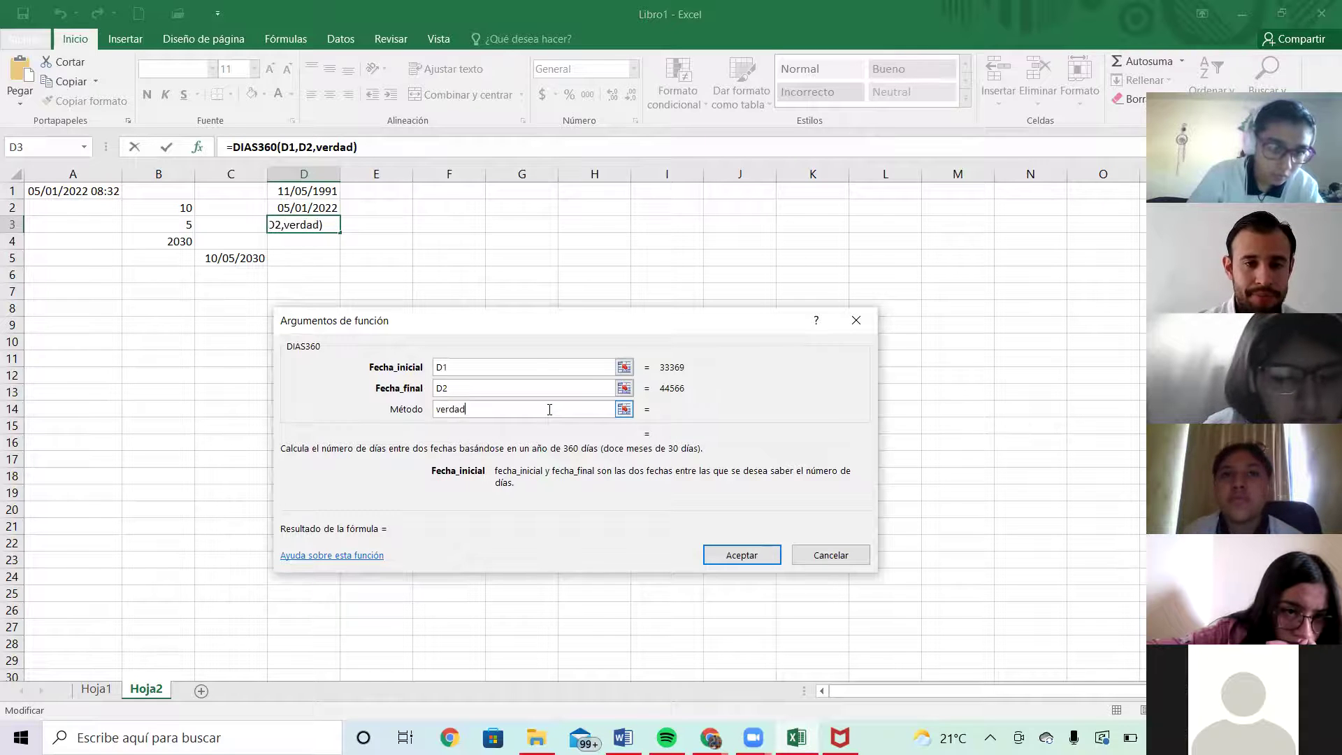
type("ero")
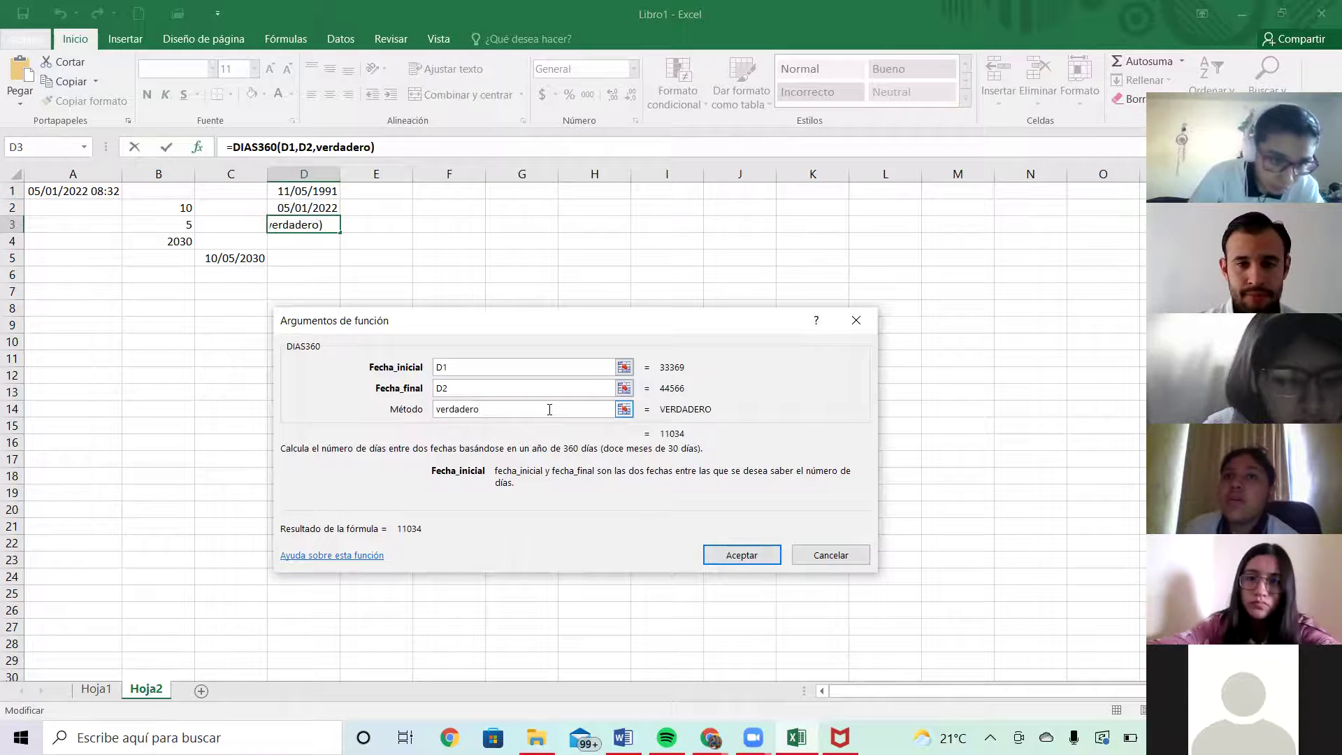
left_click(742, 555)
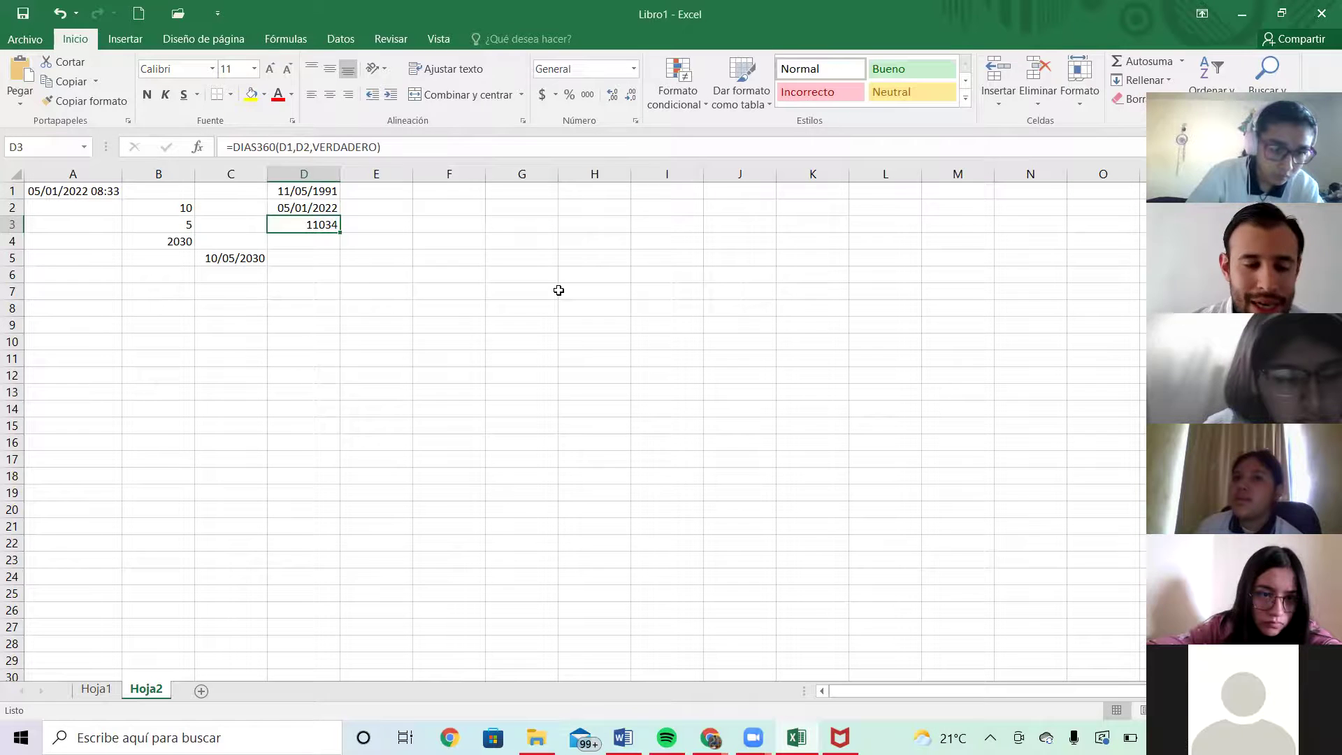
Switch to Word and read exercise step 13, focusing on the target cell F3 and the formula =E2/360, comparing it with the Excel sheet.
key("alt+Tab")
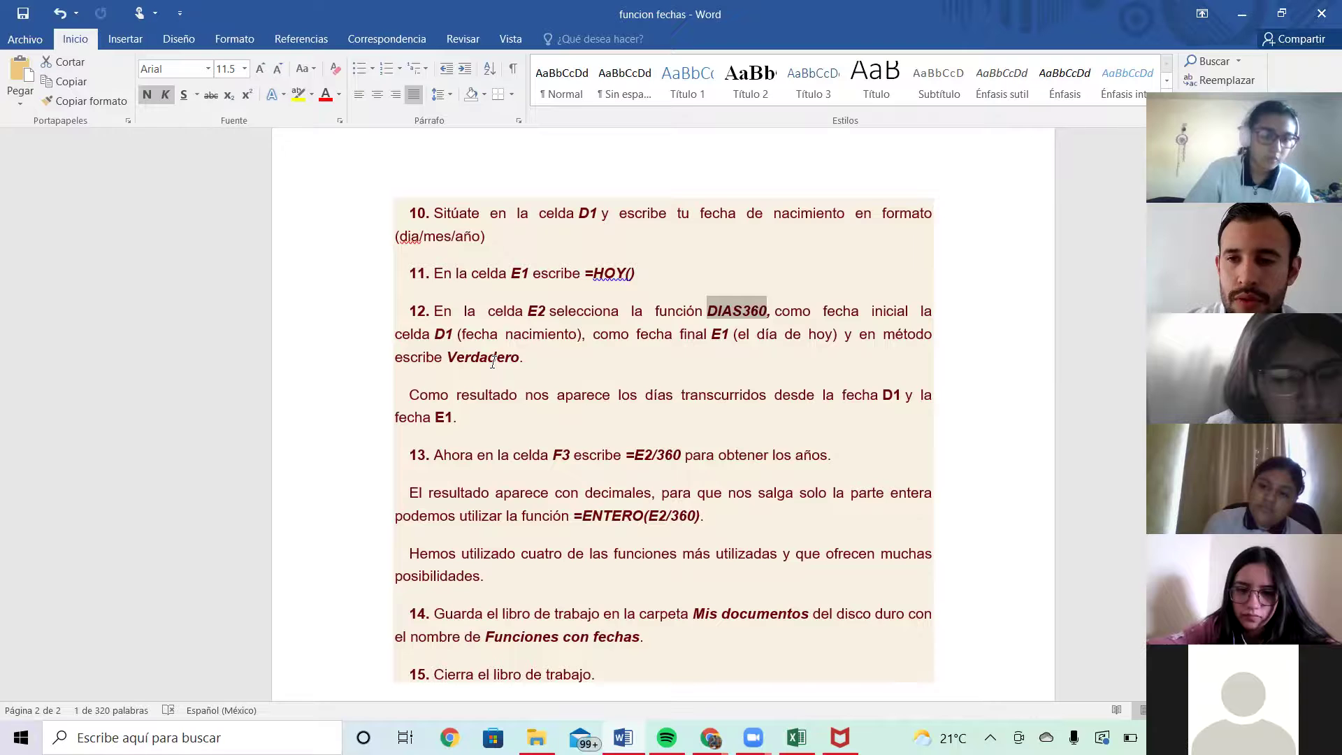
key("alt+Tab")
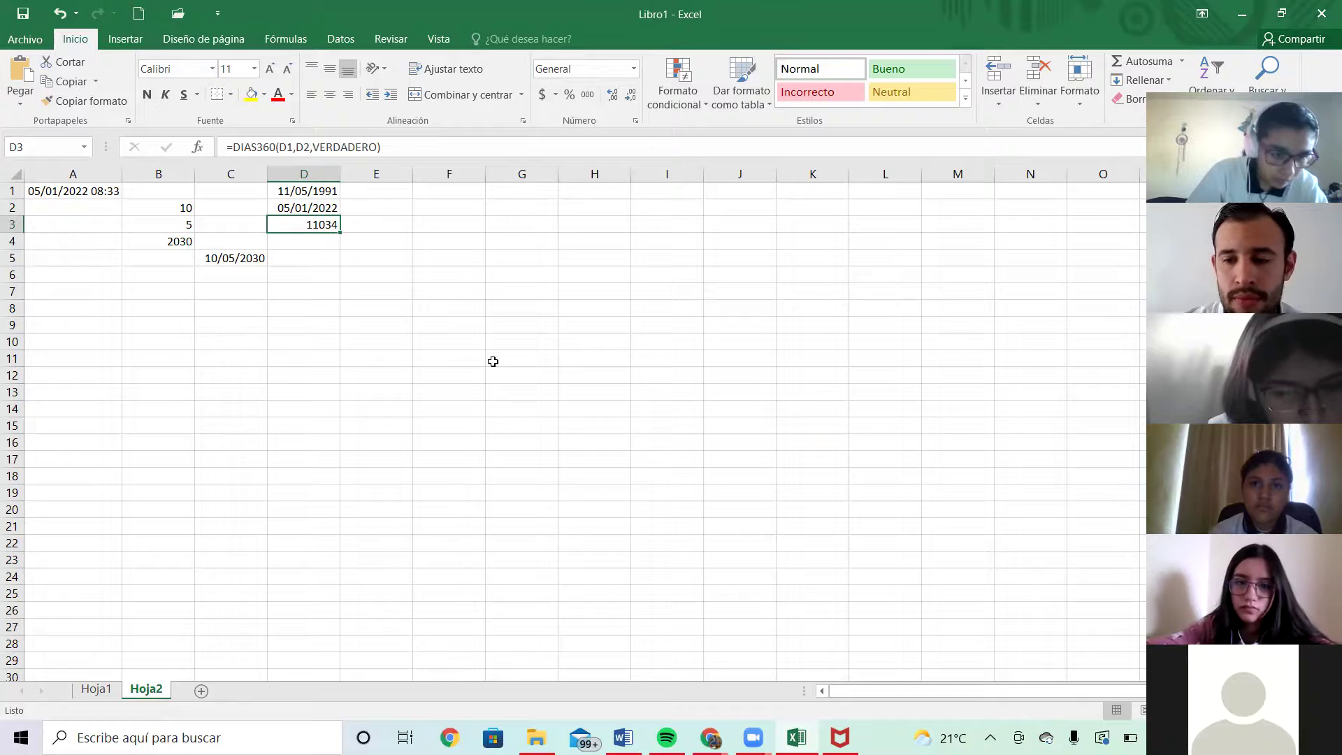
key("alt+Tab")
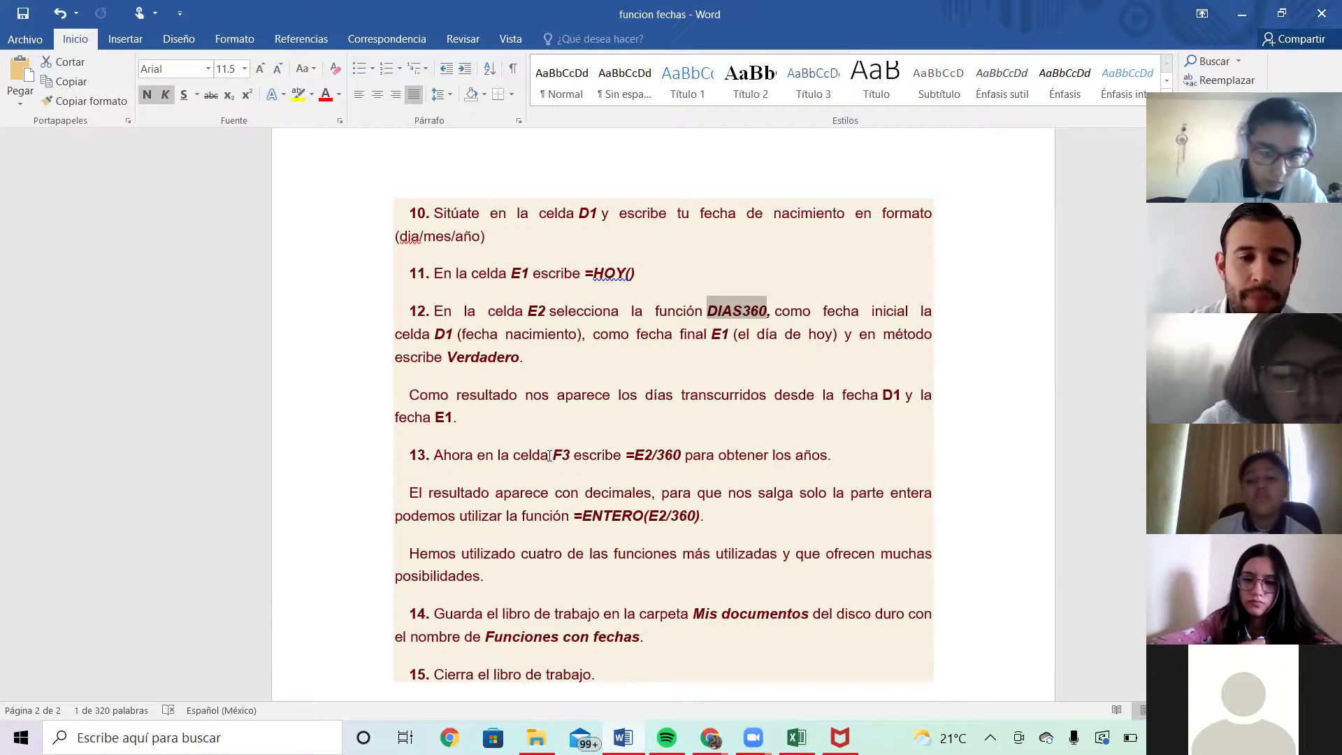
left_click_drag(549, 455, 572, 455)
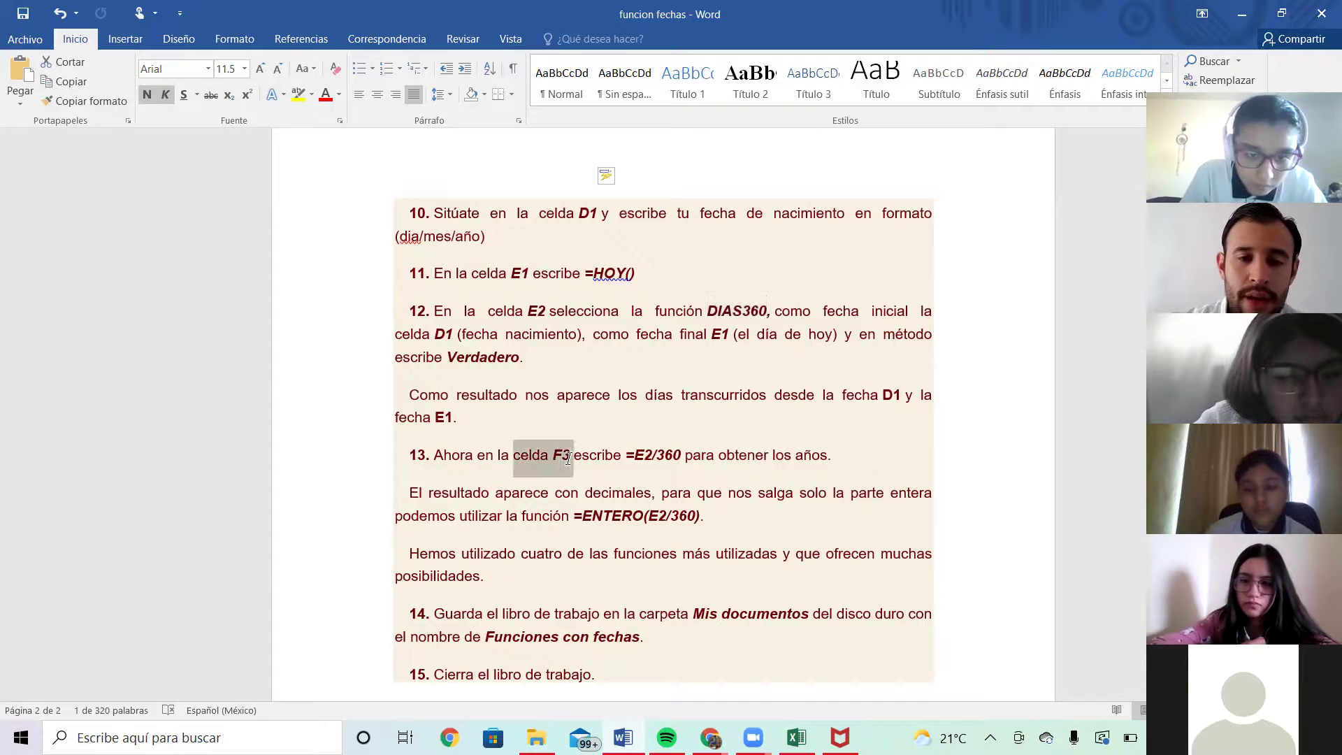
left_click(623, 482)
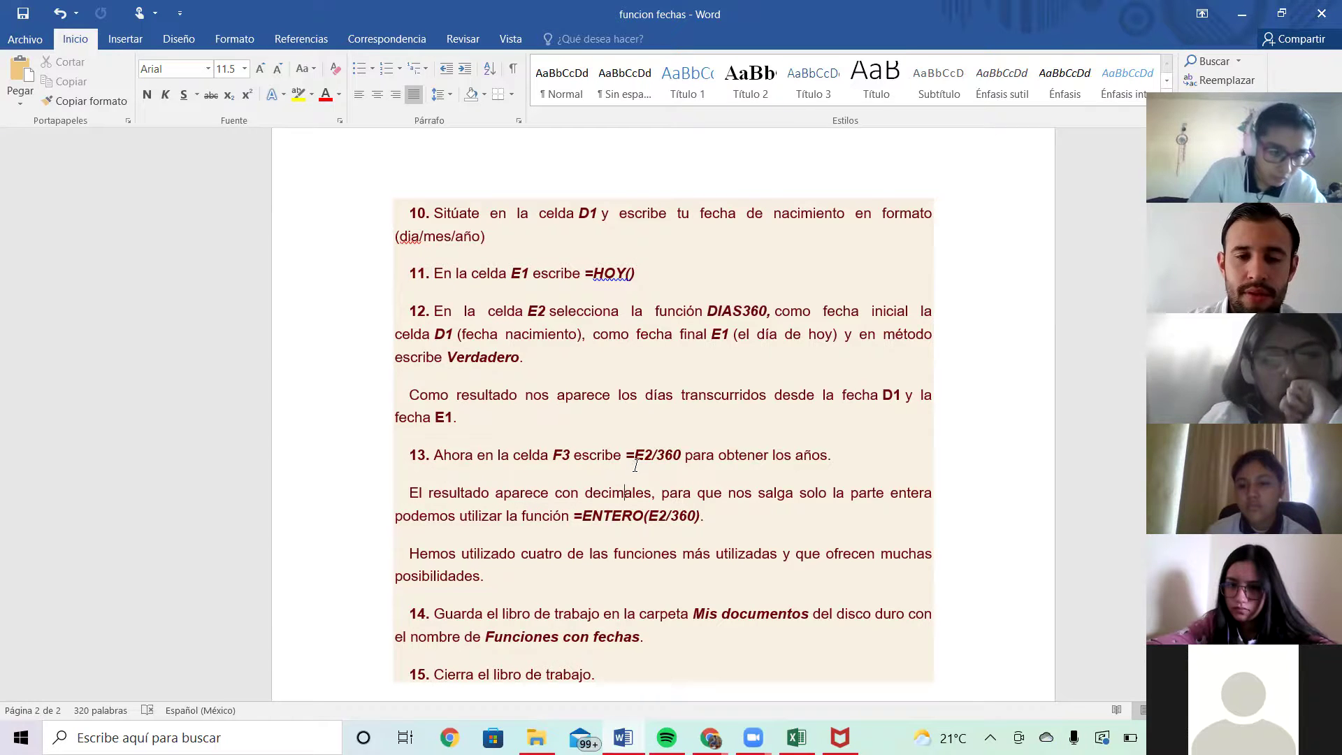
left_click_drag(634, 455, 693, 452)
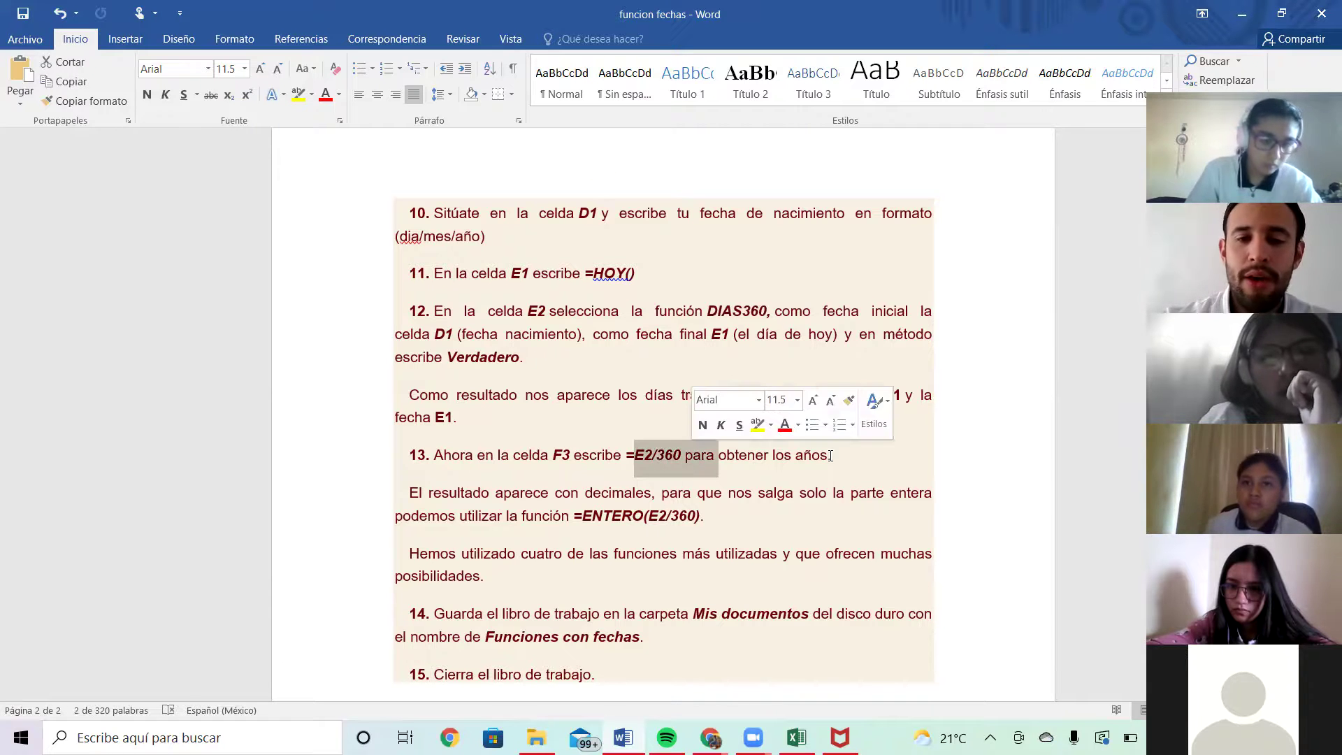
left_click(830, 456)
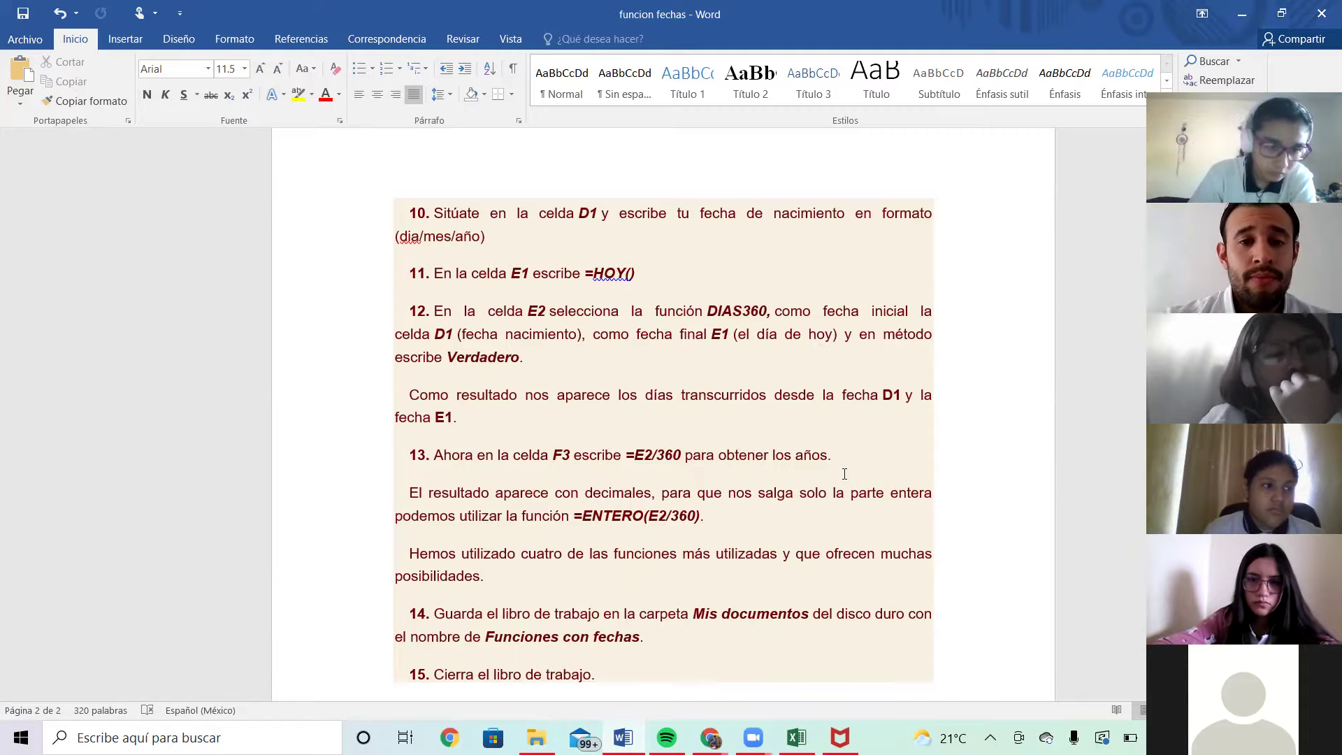
key("alt+Tab")
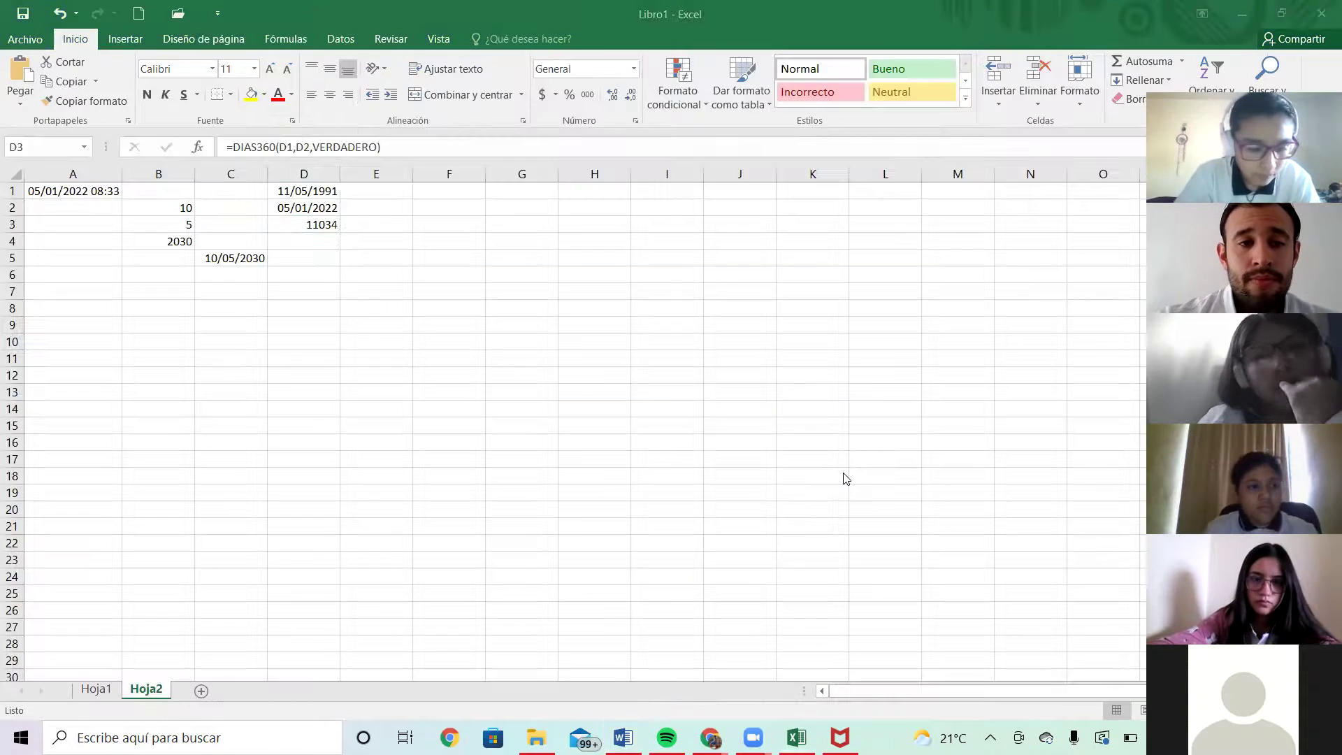
key("alt+Tab")
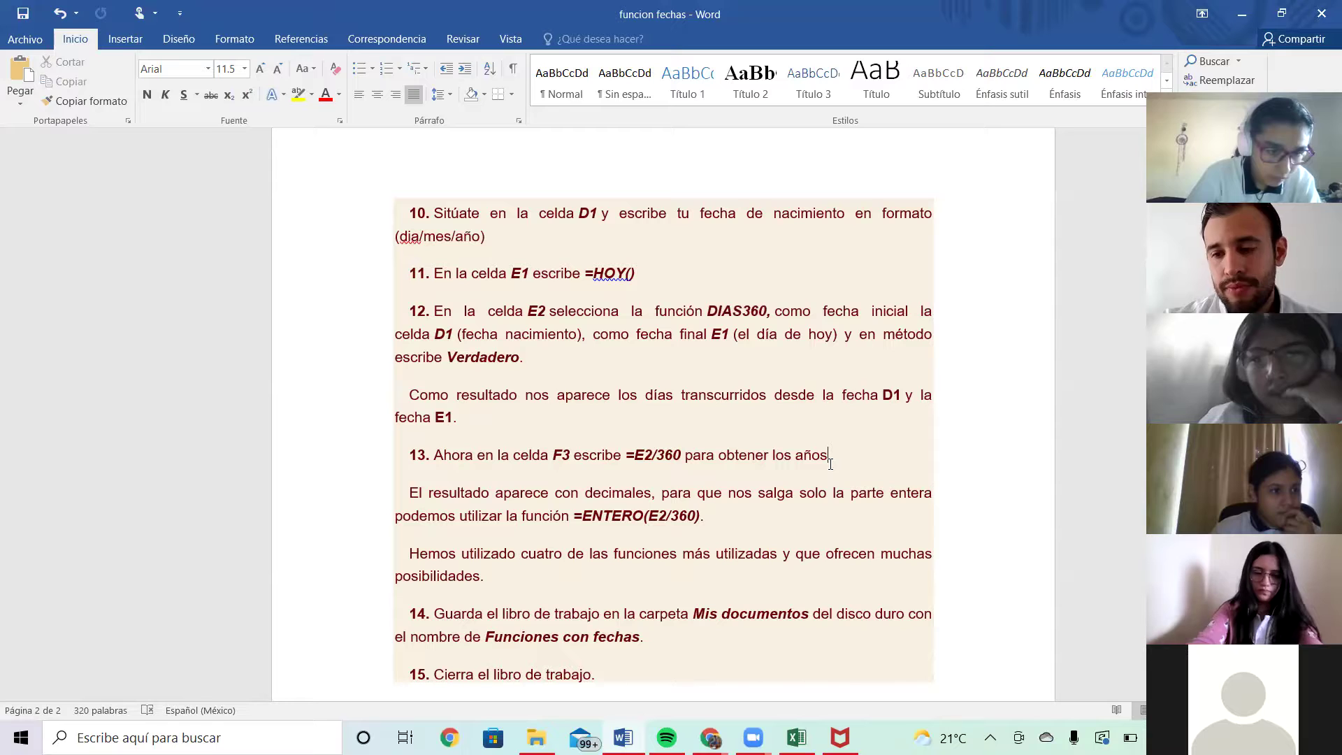